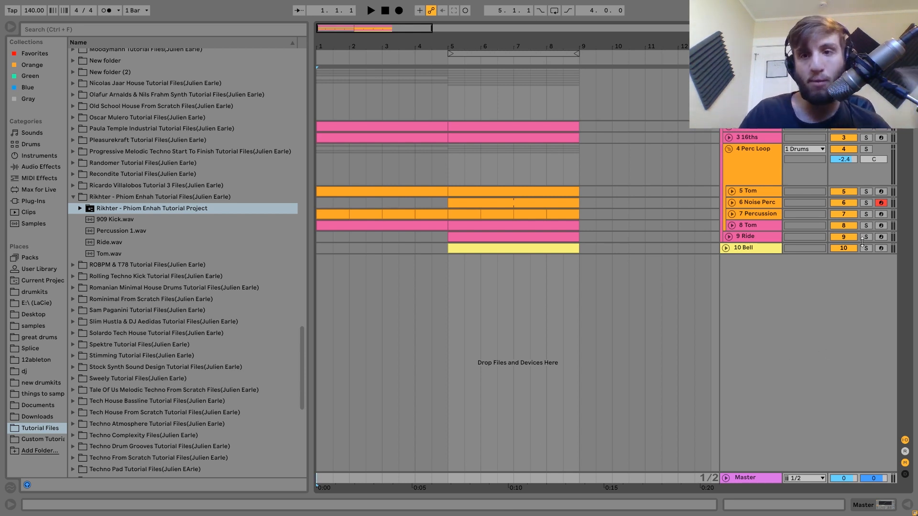
Step: Solo the 909 Kick track, play it from the start and open its device chain
left_click(866, 126)
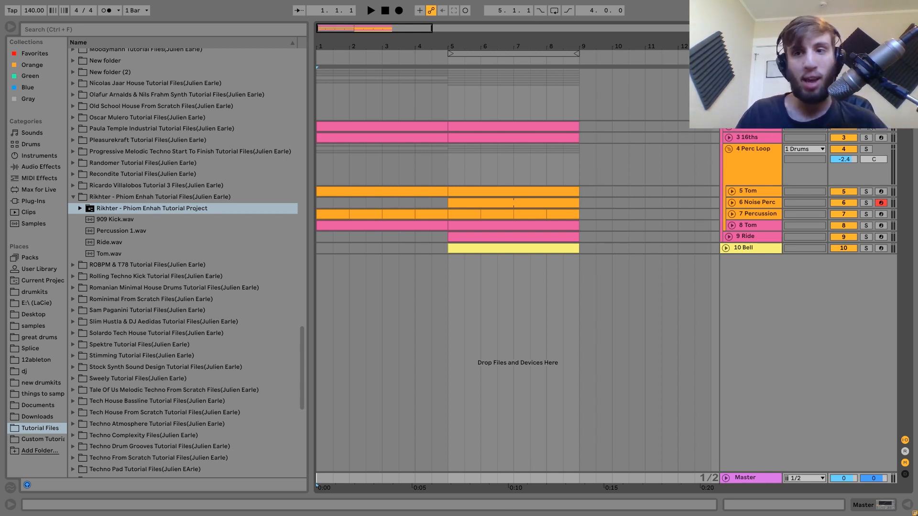
key("space")
left_click(767, 132)
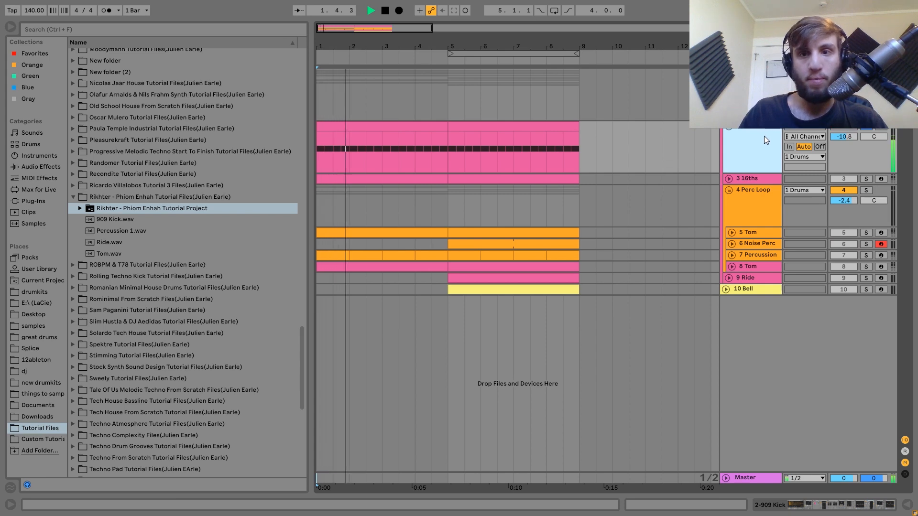
double_click(764, 136)
scroll(251, 442, "up", 10)
key("space")
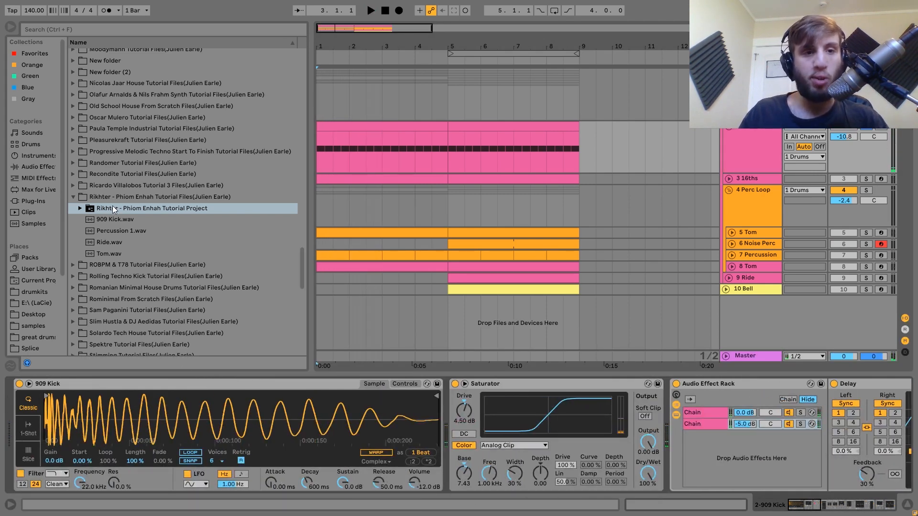
Step: Preview the raw 909 Kick.wav sample in the Rikhter - Phiom Enhah tutorial folder
left_click(118, 220)
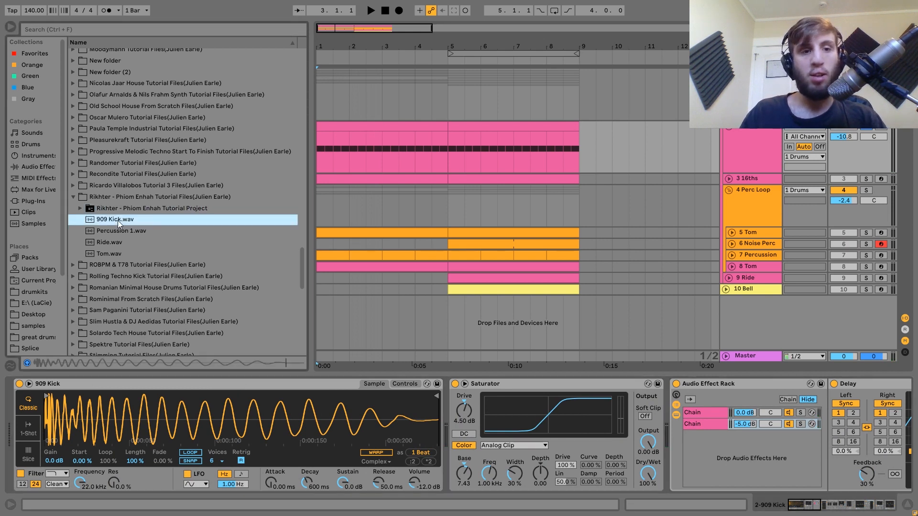
key("Up")
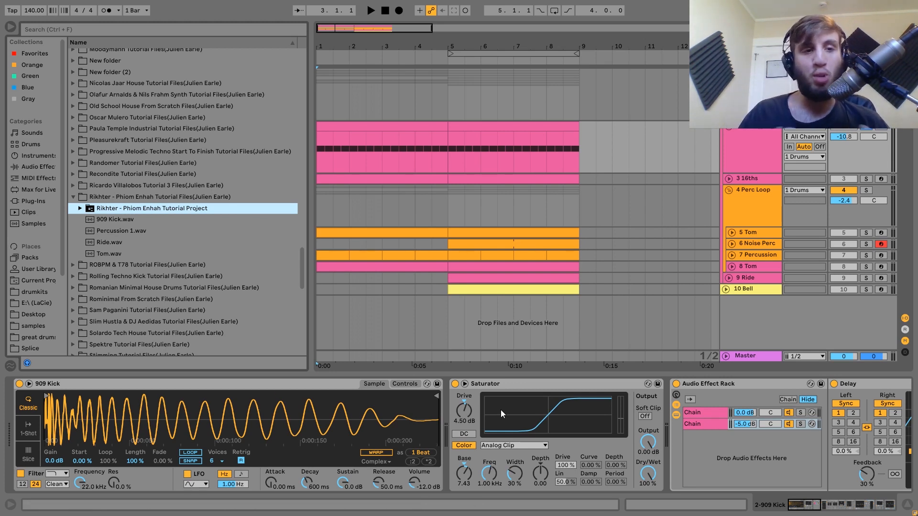
left_click(140, 217)
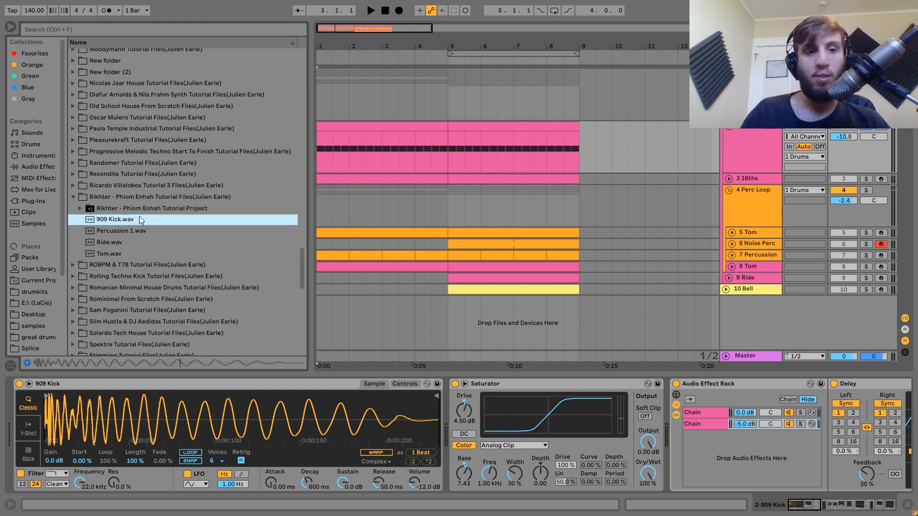
key("Up")
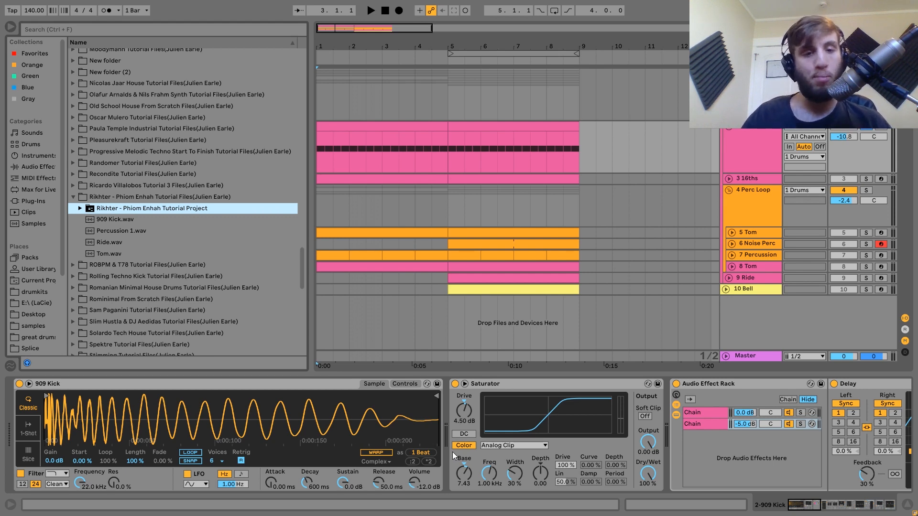
Step: Audition the kick with the first Saturator's Base at 0, restore it to 7.43 and play again for comparison
scroll(479, 452, "down", 4)
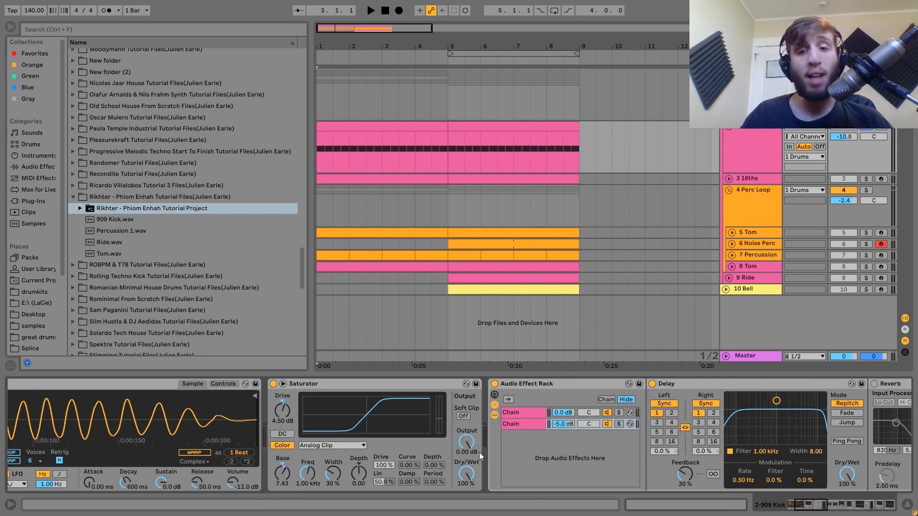
left_click(327, 386)
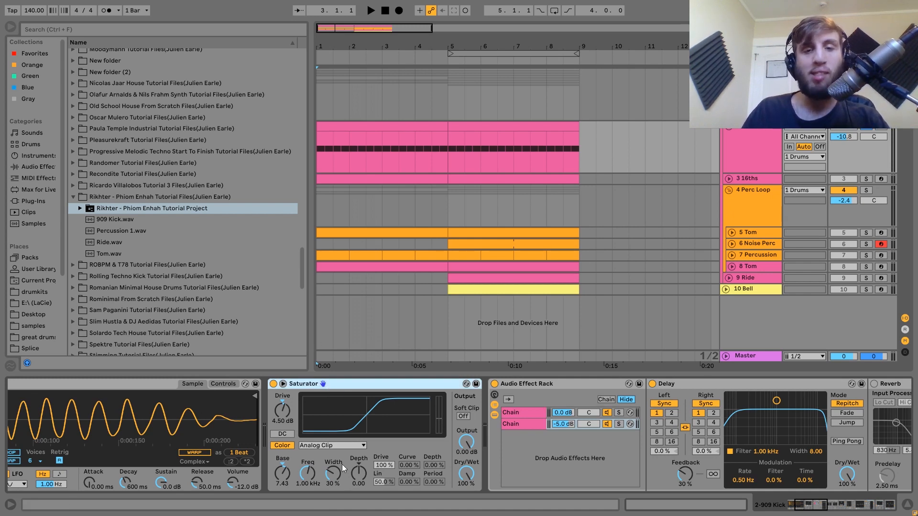
key("space")
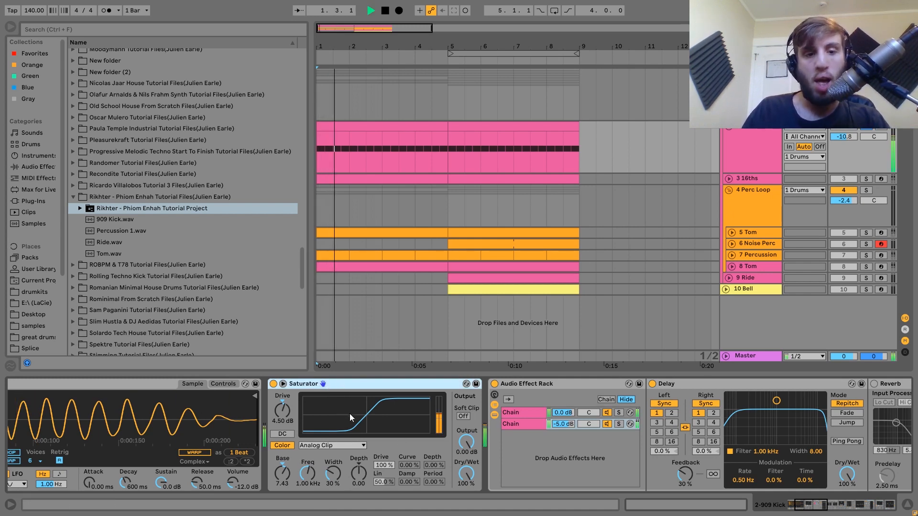
left_click(285, 481)
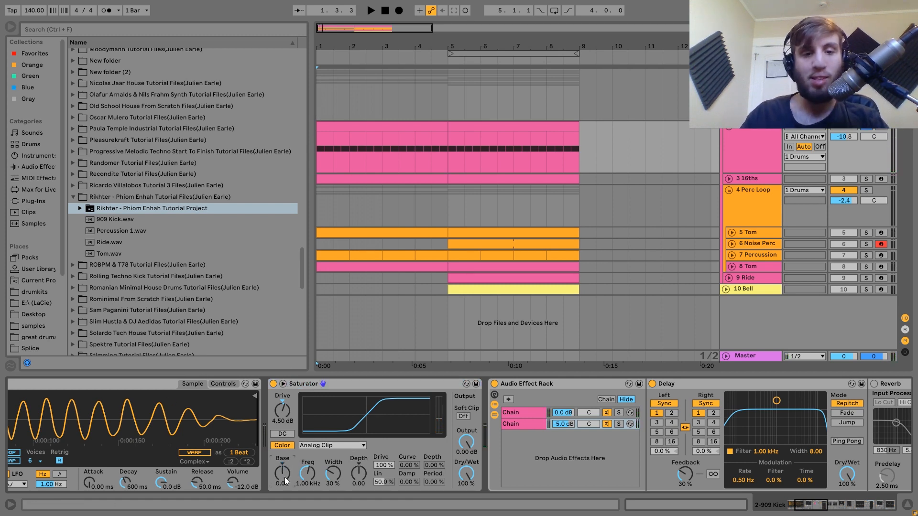
key("space")
scroll(285, 477, "up", 3)
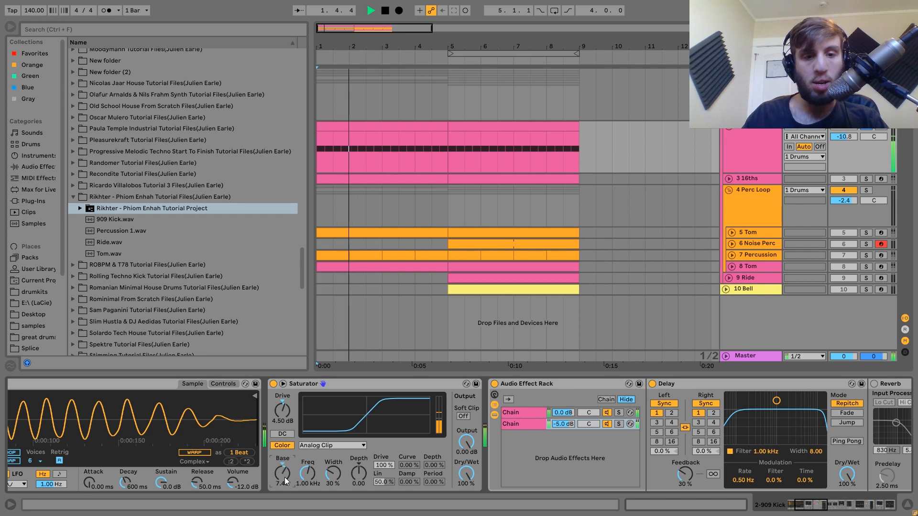
key("space")
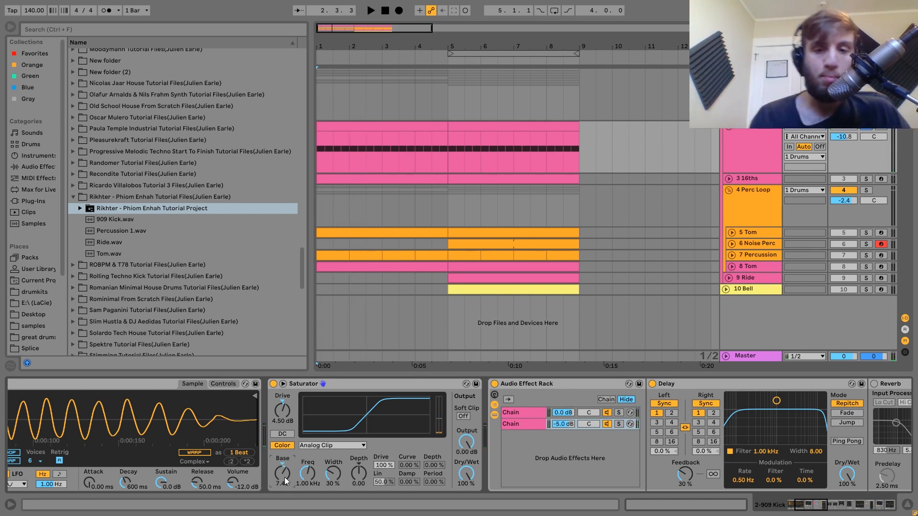
Step: Delete the bypassed Reverb that follows the Delay in the kick's Audio Effect Rack
scroll(285, 477, "right", 5)
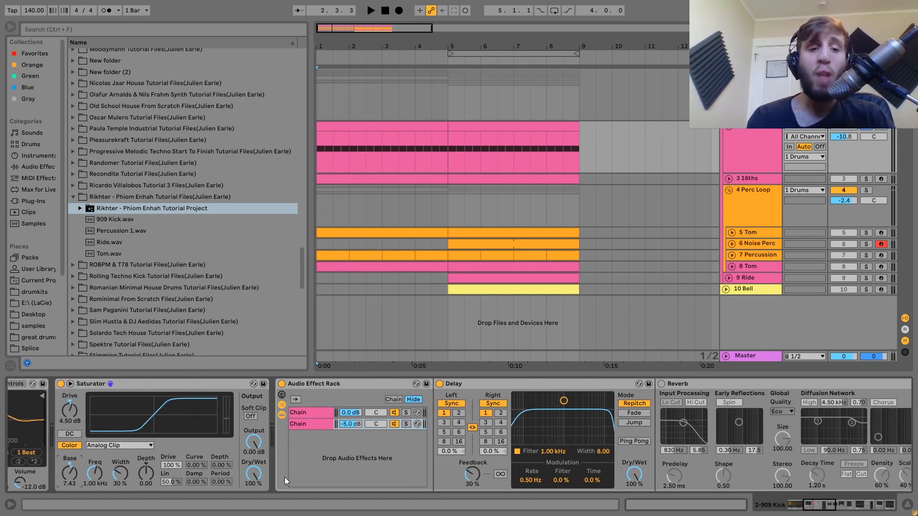
left_click(664, 393)
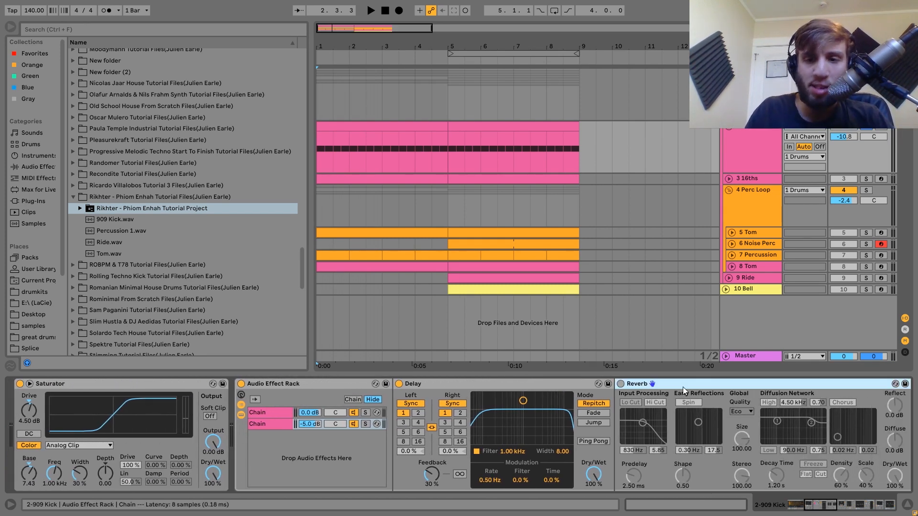
key("Delete")
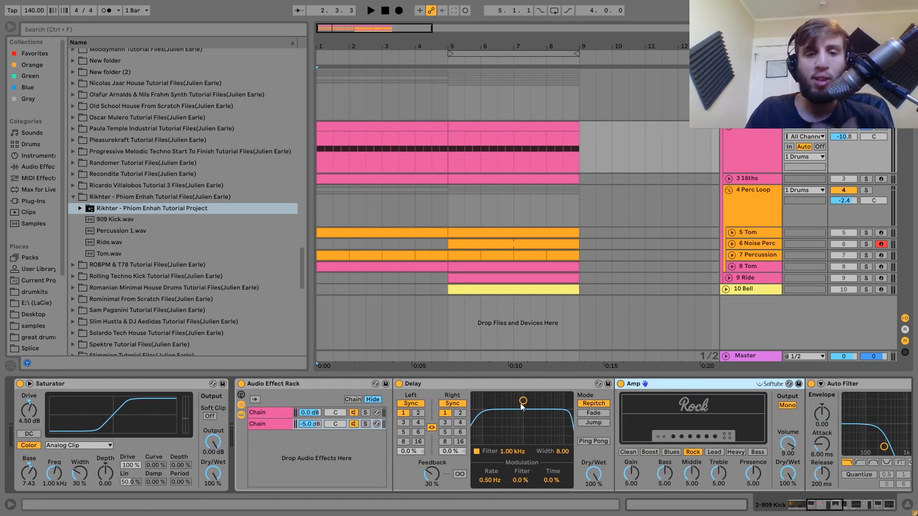
Step: Audition the rack's empty first chain in solo, and solo the second chain with the Delay for comparison
left_click(365, 413)
key("space")
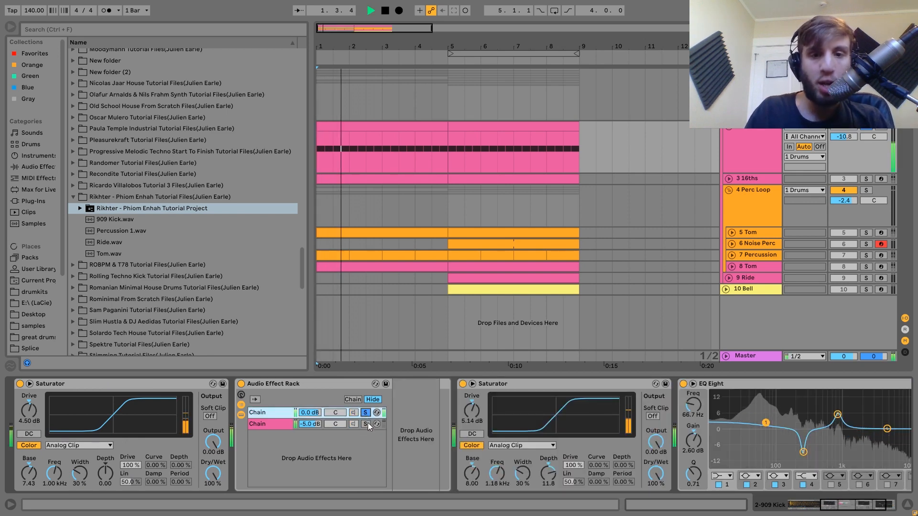
left_click(367, 424)
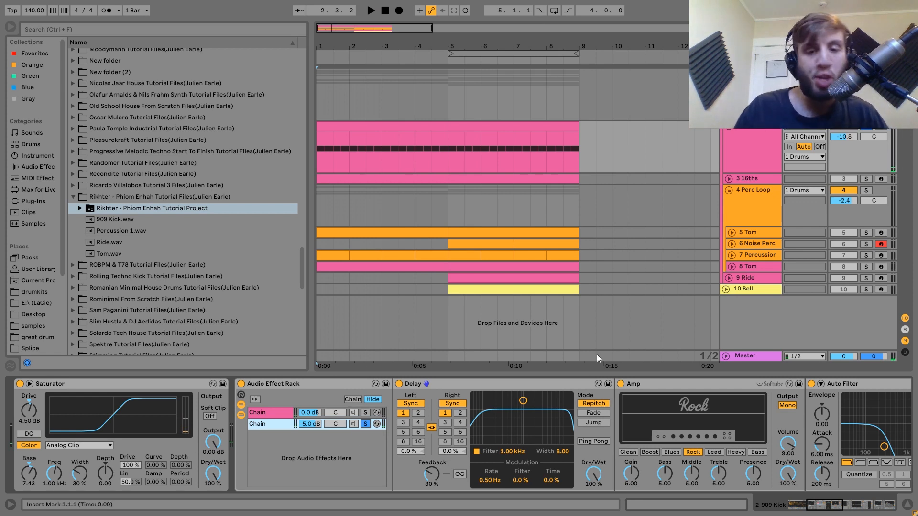
Step: Listen to the second chain with its Auto Filter bypassed, and turn the filter back on
scroll(521, 438, "down", 5)
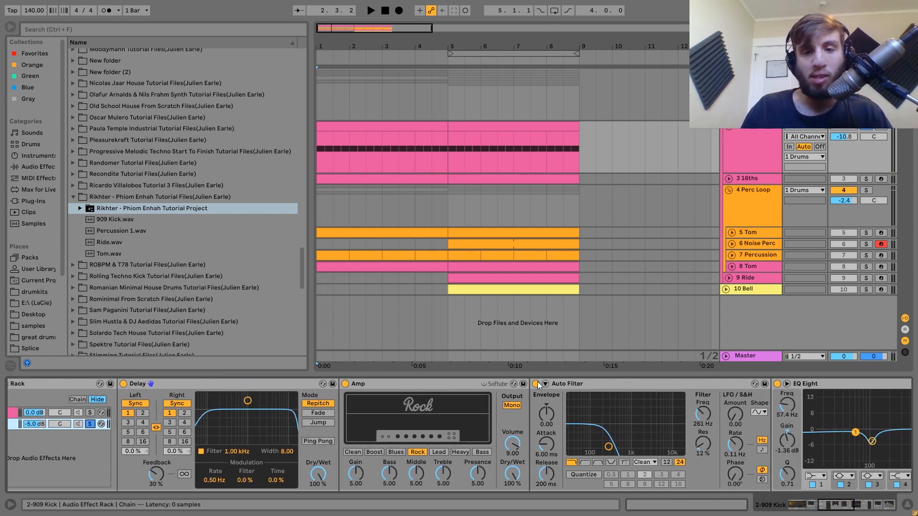
left_click(536, 384)
key("space")
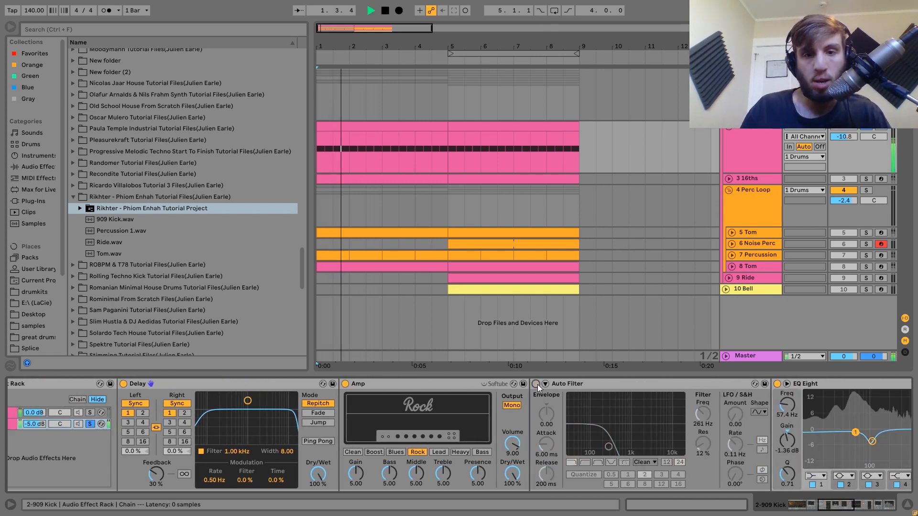
key("space")
left_click(536, 384)
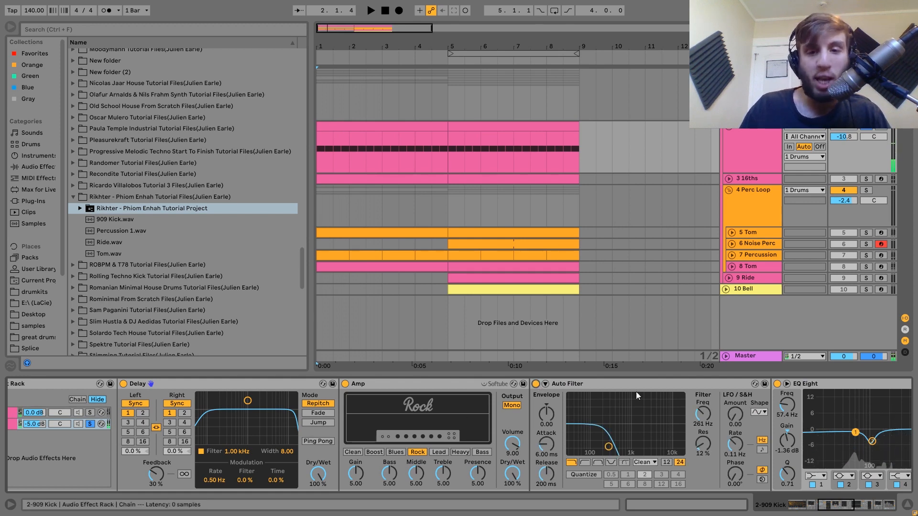
Step: Play the soloed second chain with the Auto Filter active and examine its EQ Eight spectrum
key("space")
scroll(608, 444, "down", 5)
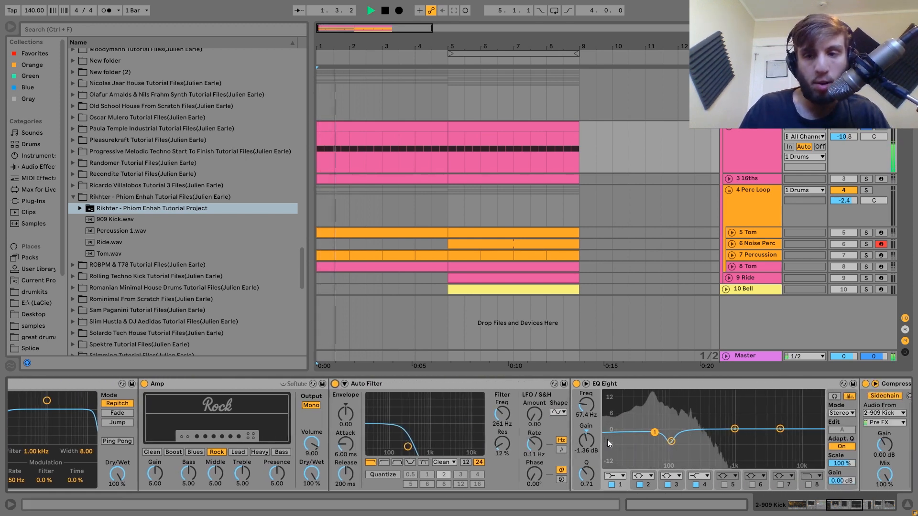
key("space")
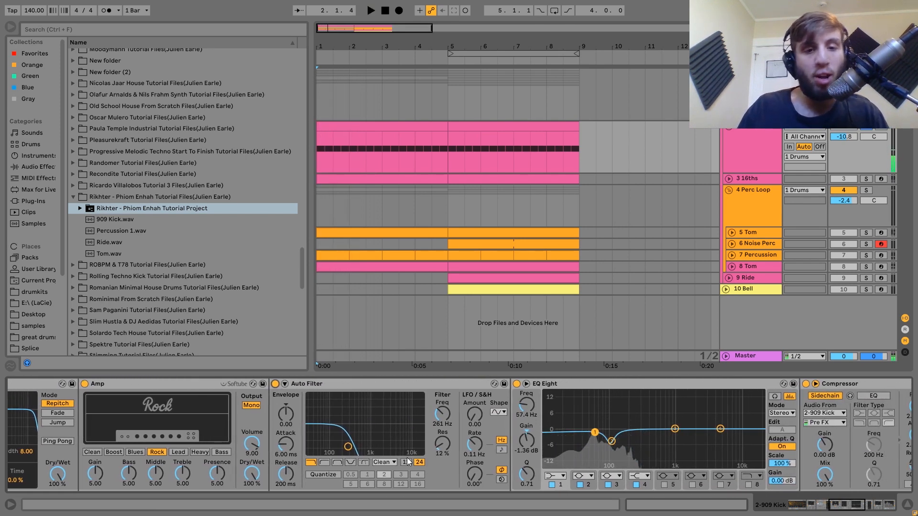
key("space")
key("space")
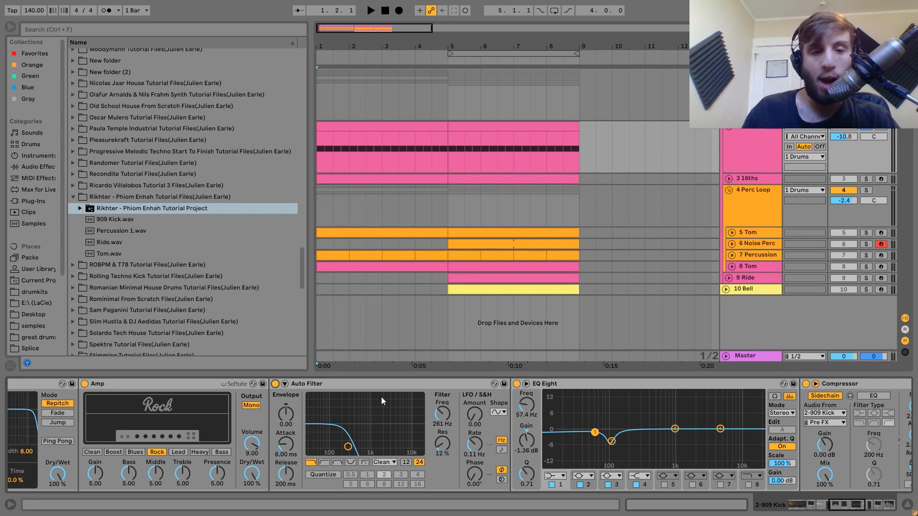
Step: Try the Auto Filter at 104 Hz with 29% resonance, undo the change and replay the chain for comparison
left_click_drag(348, 447, 332, 439)
key("space")
key("space")
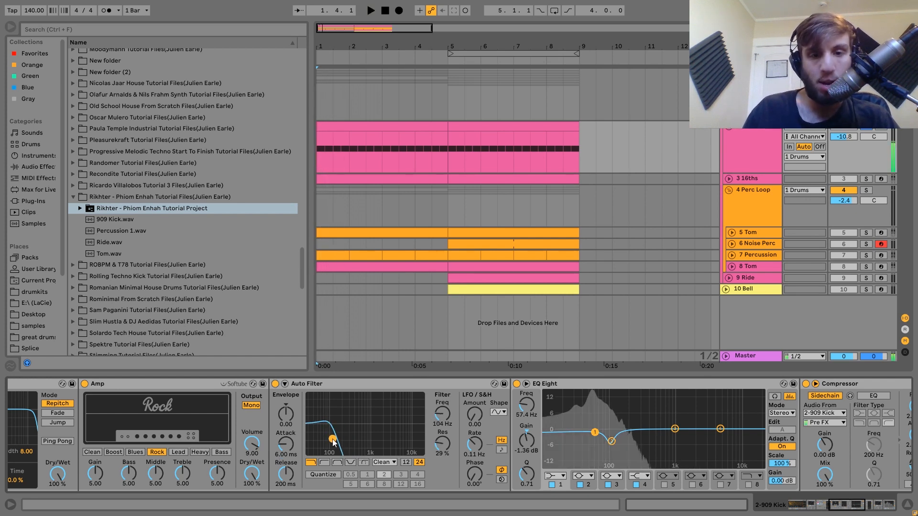
key("ctrl+z")
key("space")
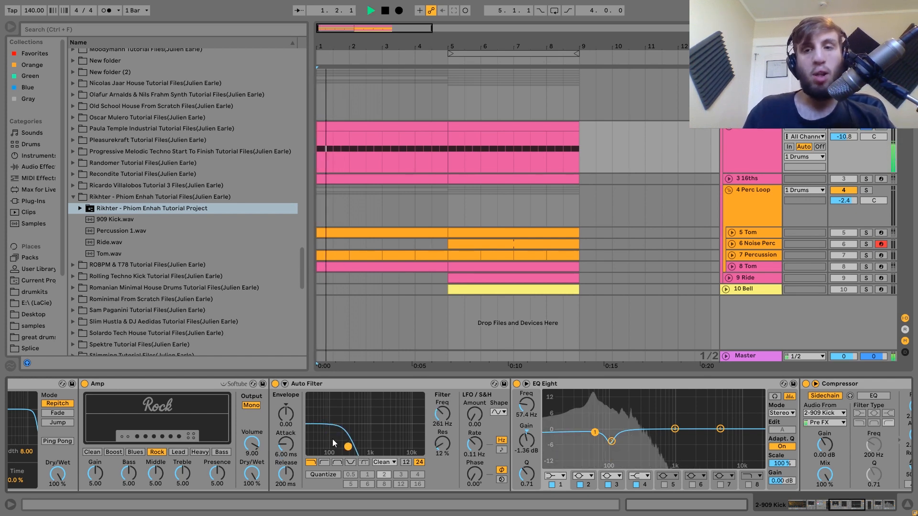
key("space")
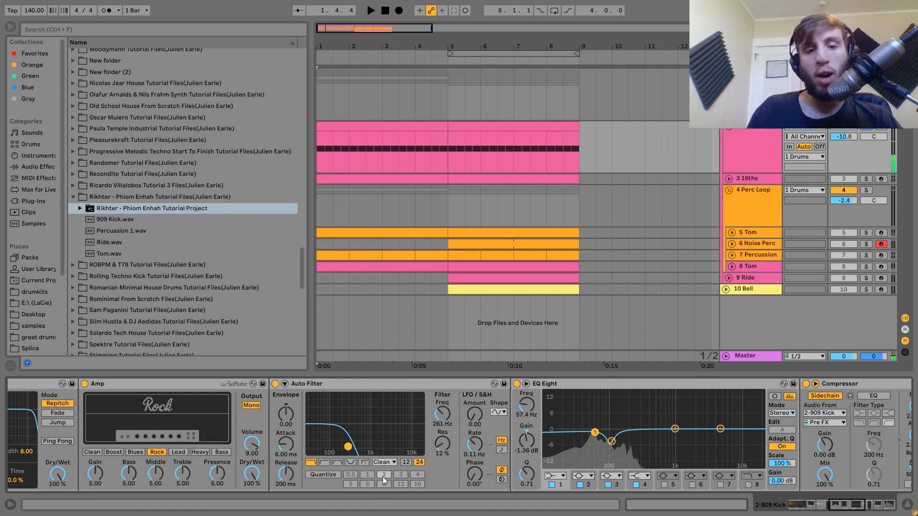
key("space")
key("space")
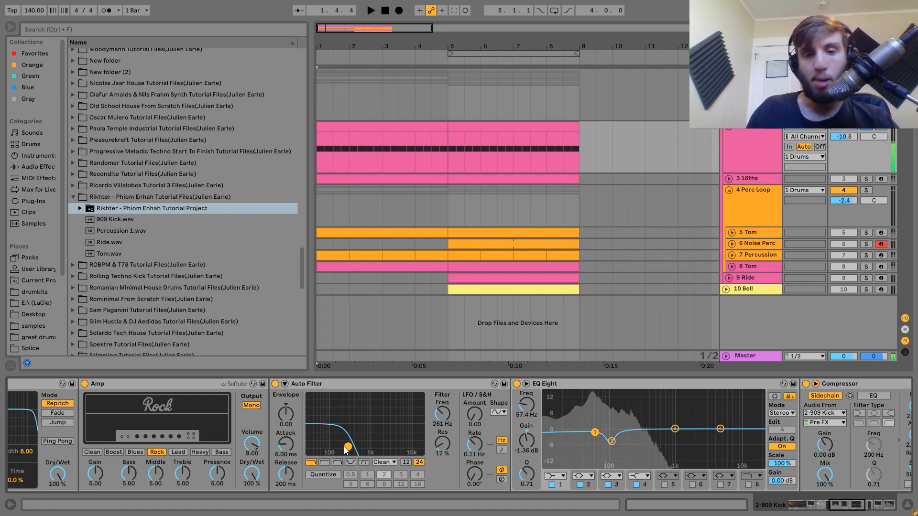
Step: Examine the settings of the second chain's EQ Eight and its sidechained Compressor
scroll(343, 446, "right", 4)
left_click(400, 389)
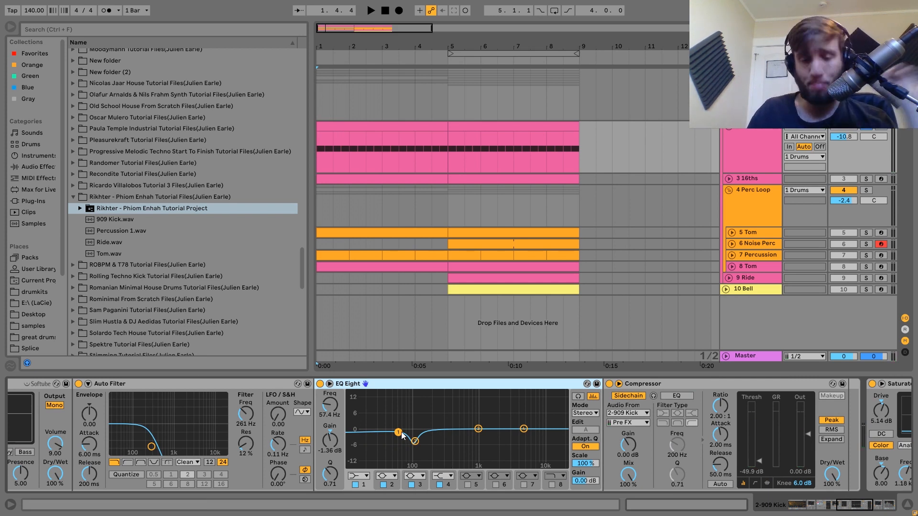
left_click(706, 387)
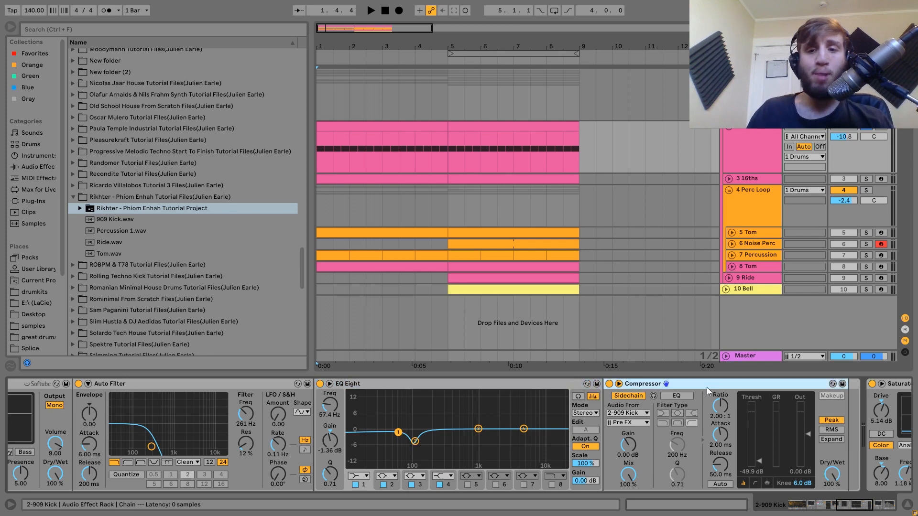
Step: Unsolo the rack's second chain, and collapse the rack's chain and device views to play the complete kick
scroll(707, 387, "right", 5)
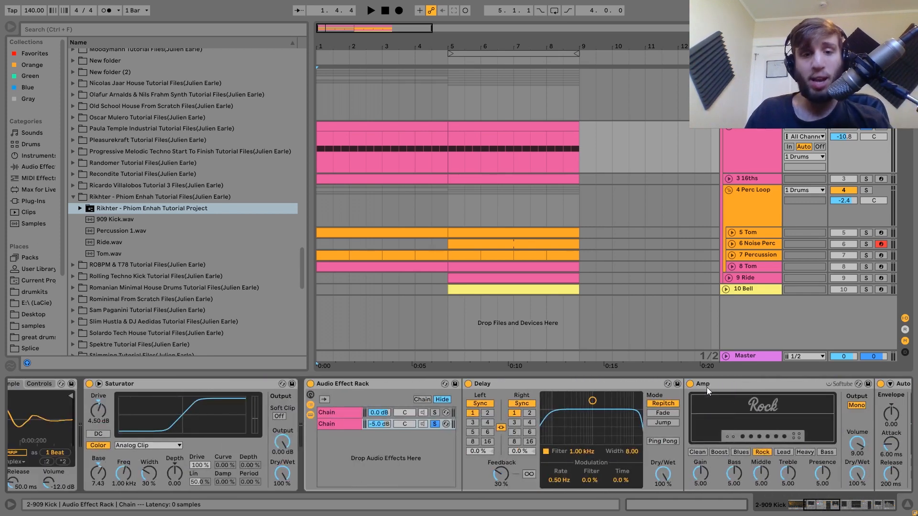
left_click(438, 425)
left_click(311, 413)
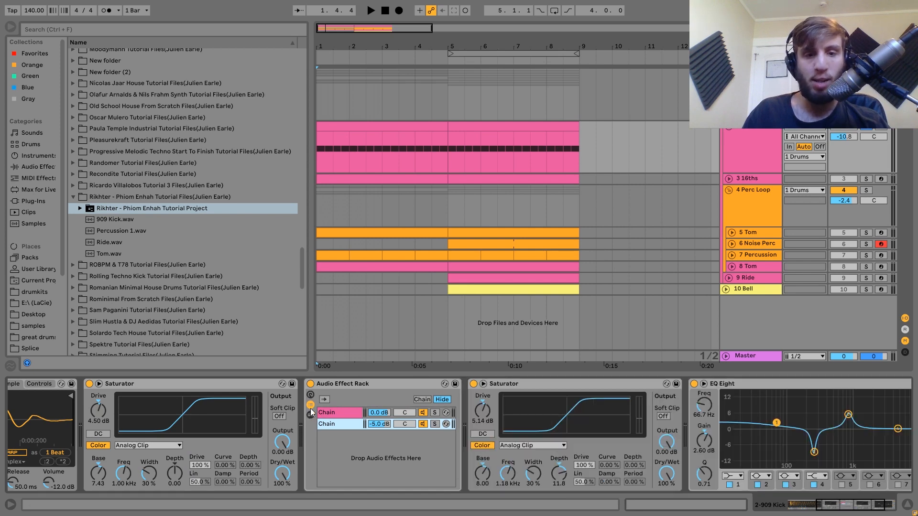
left_click(310, 412)
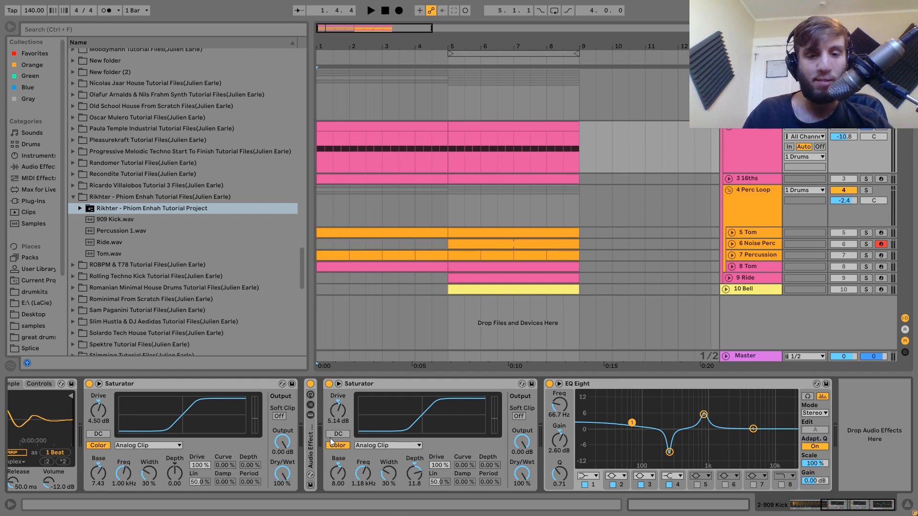
key("space")
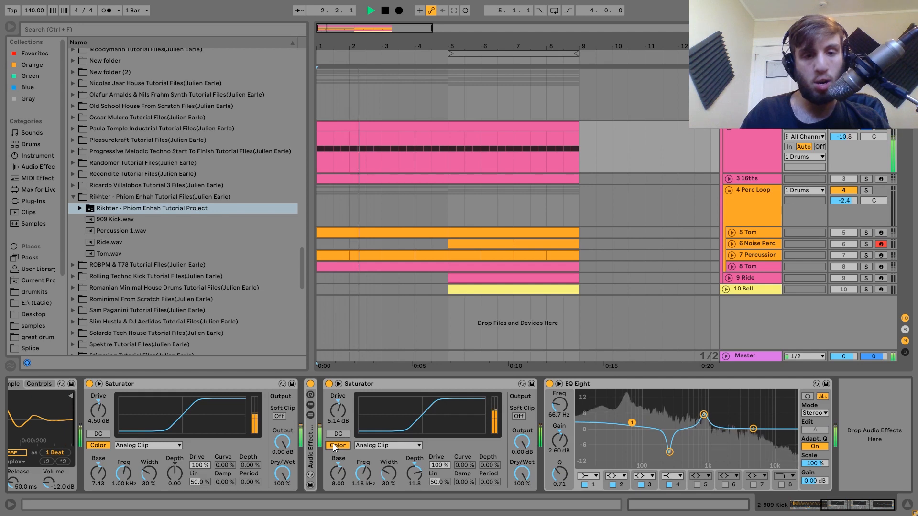
key("space")
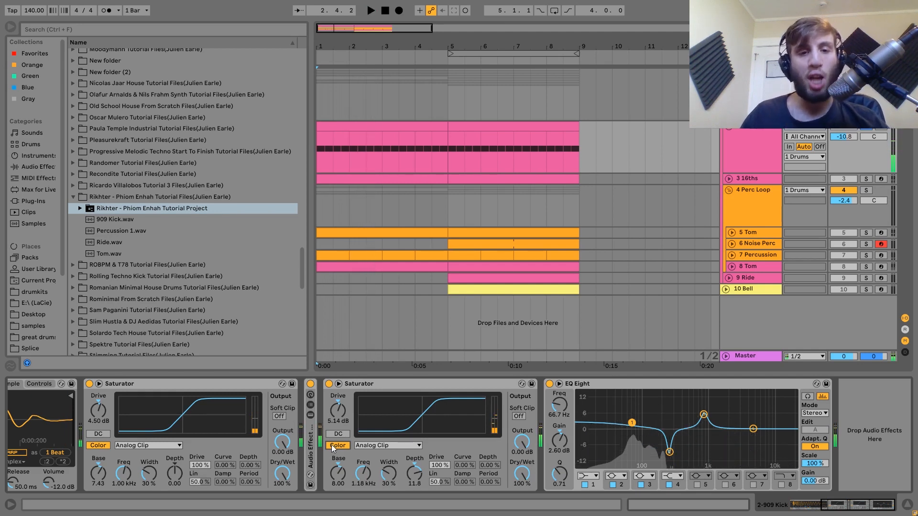
Step: Play the complete kick and examine its EQ Eight's cut at 255 Hz and boost at 861 Hz
key("space")
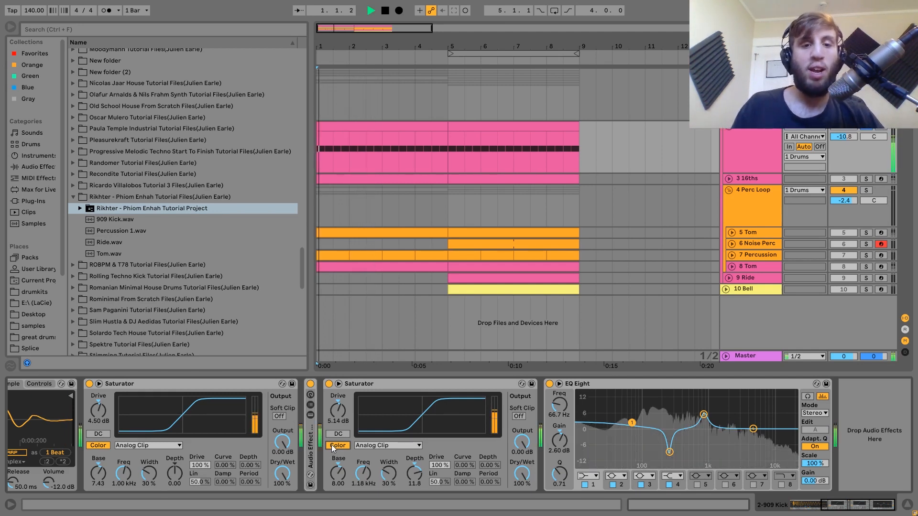
key("space")
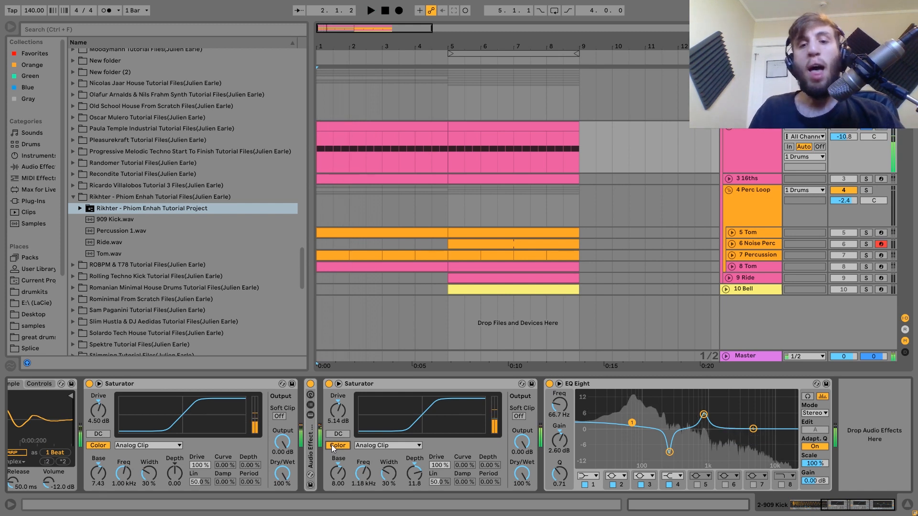
left_click(670, 452)
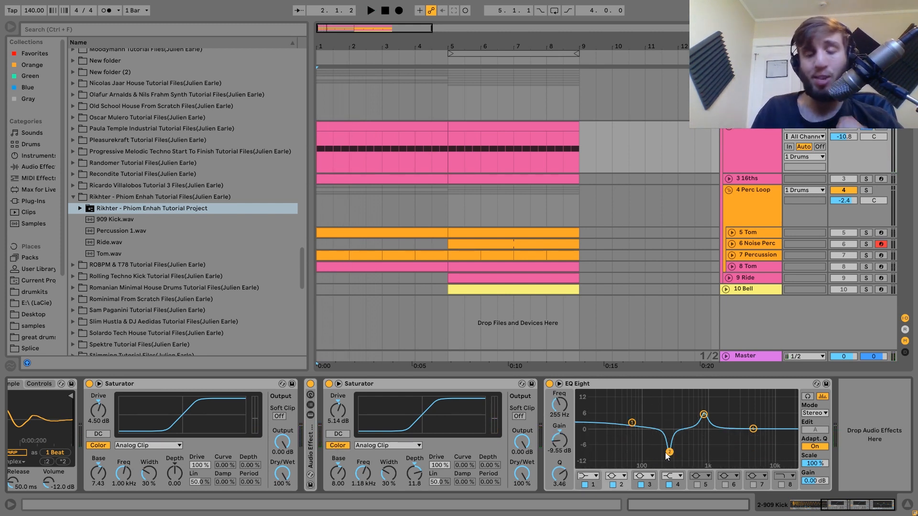
left_click(703, 415)
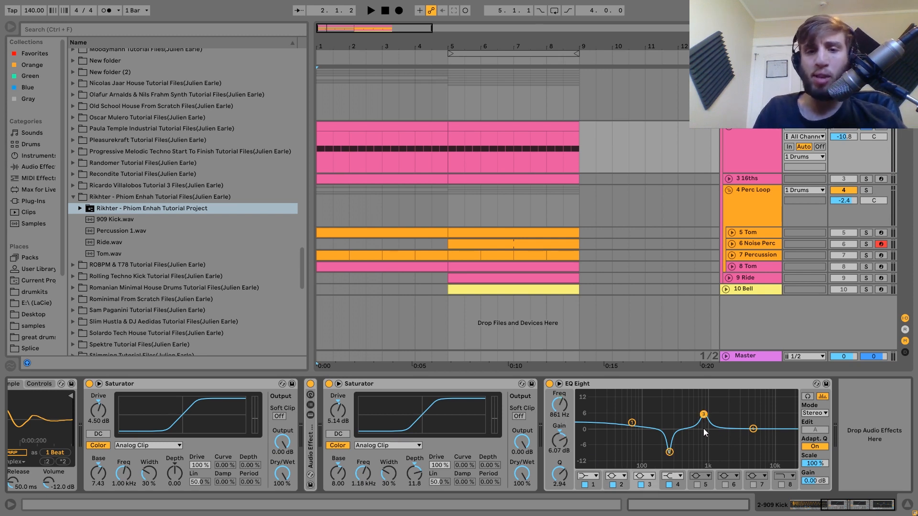
key("space")
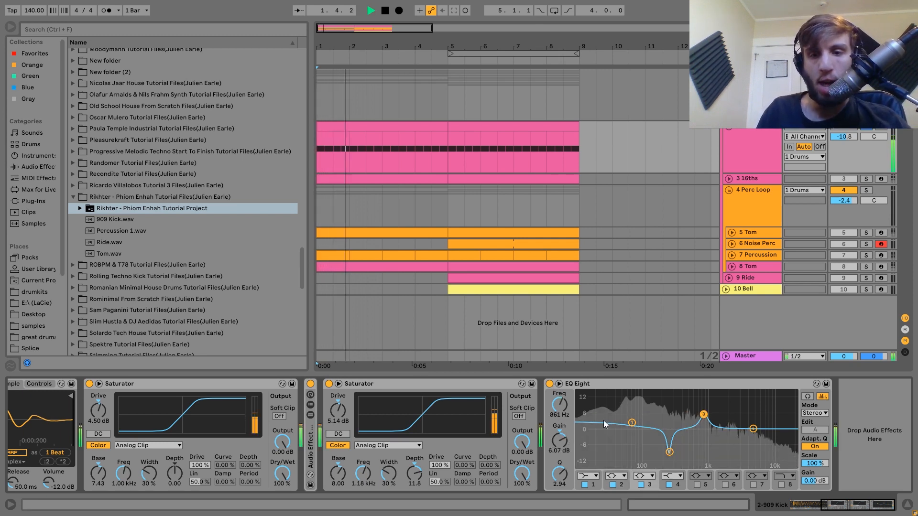
key("space")
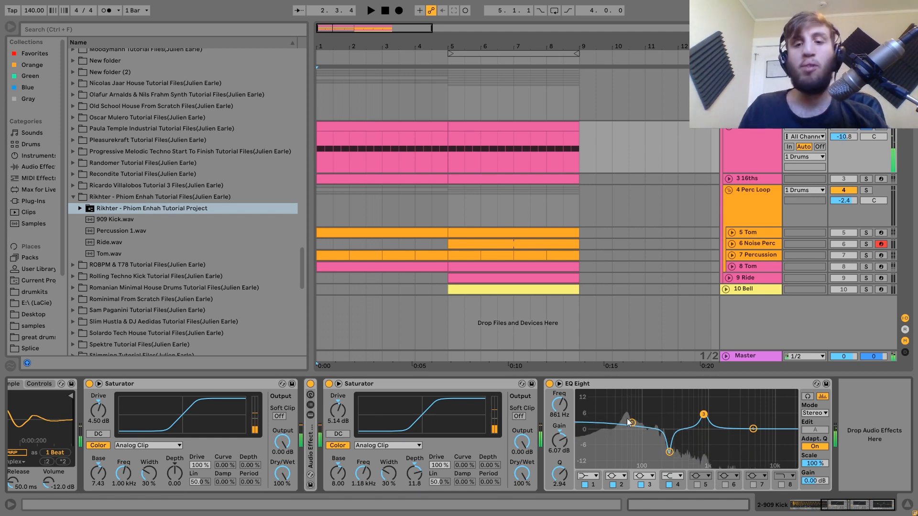
Step: View the Drums group's effect chain and return to the 909 Kick's devices
left_click(751, 73)
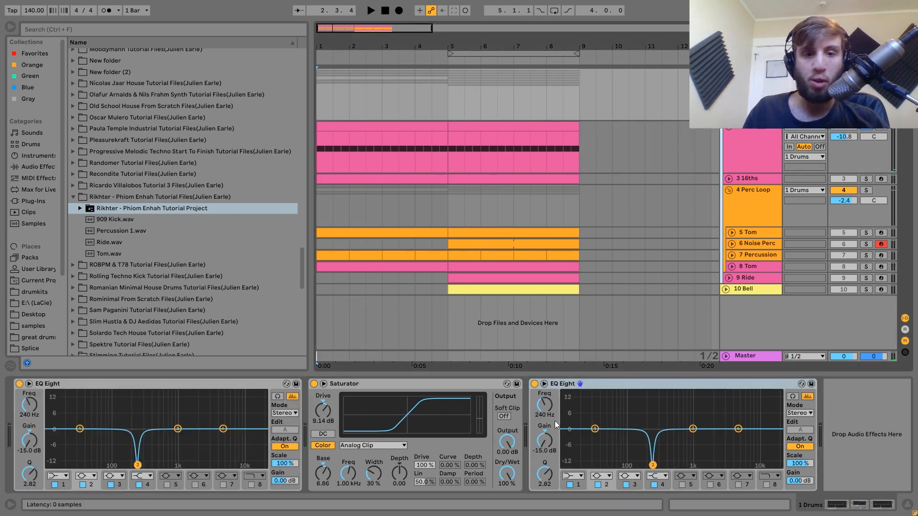
left_click(775, 352)
left_click(762, 139)
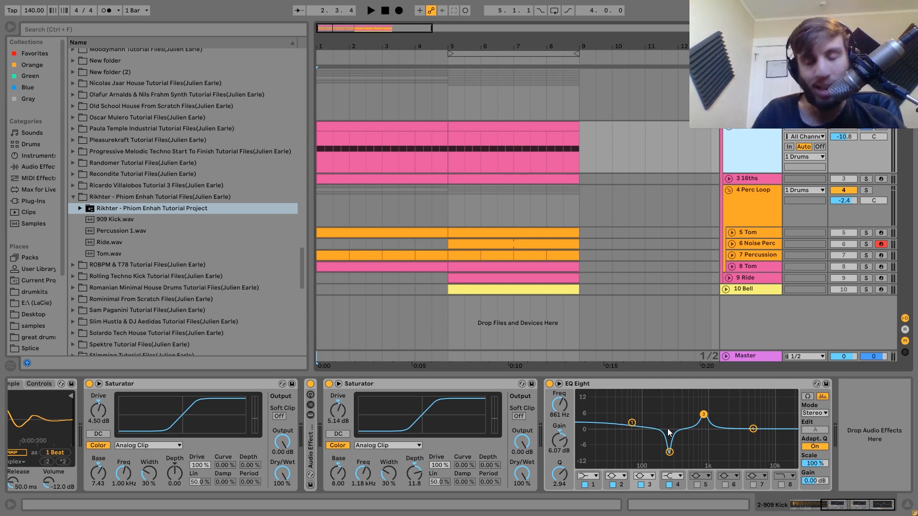
Step: Play the kick while bypassing and re-enabling its EQ Eight for comparison
key("space")
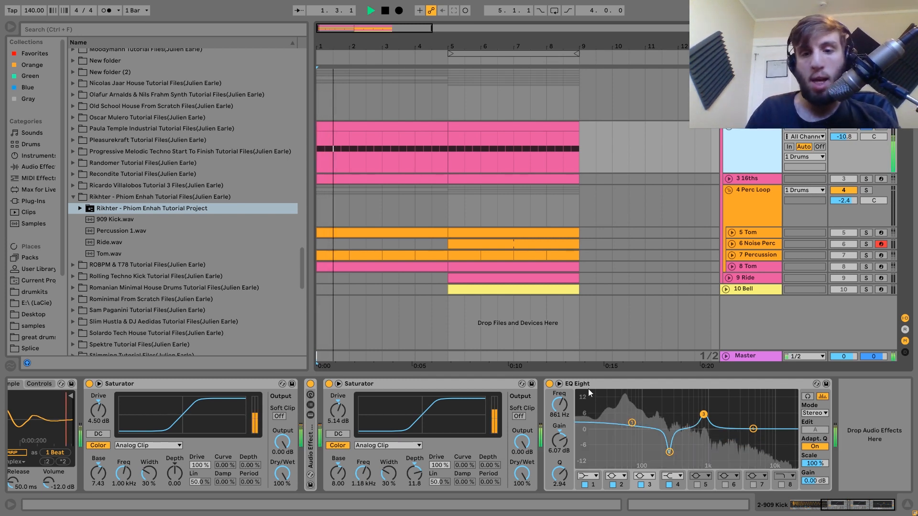
left_click(550, 382)
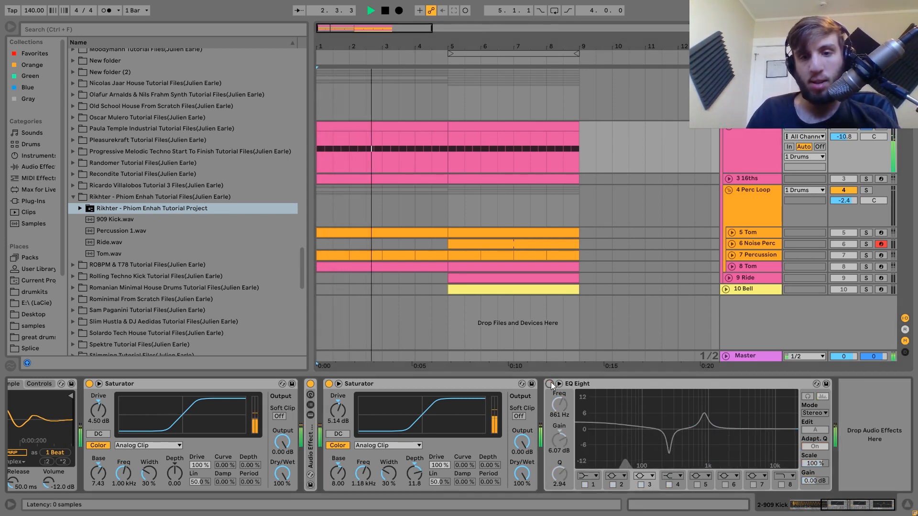
left_click(551, 382)
key("space")
right_click(550, 383)
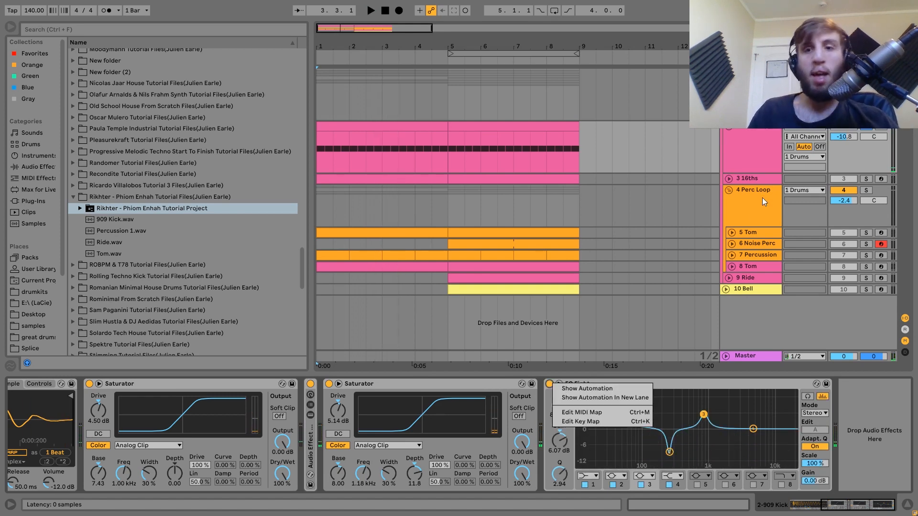
Step: Unfold the 16ths track, solo it and play its Operator part on its own
left_click(752, 177)
left_click(752, 177)
left_click(728, 178)
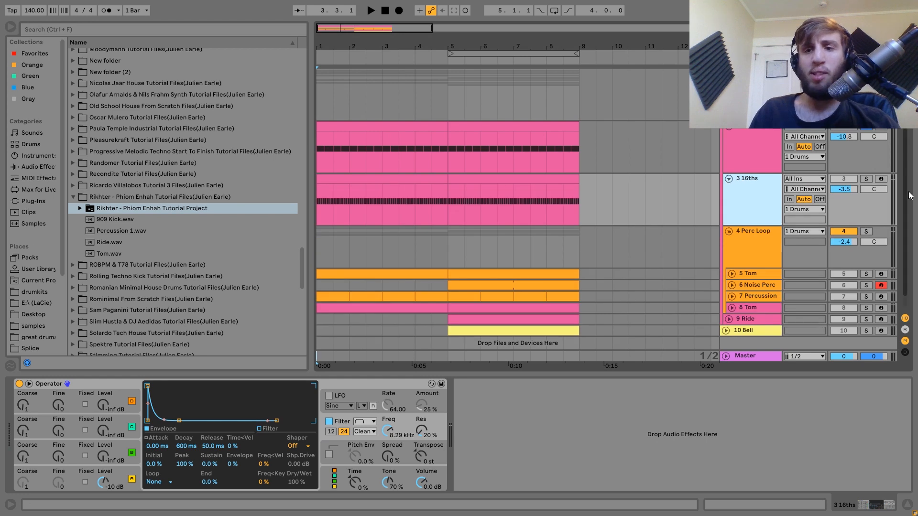
left_click(867, 180)
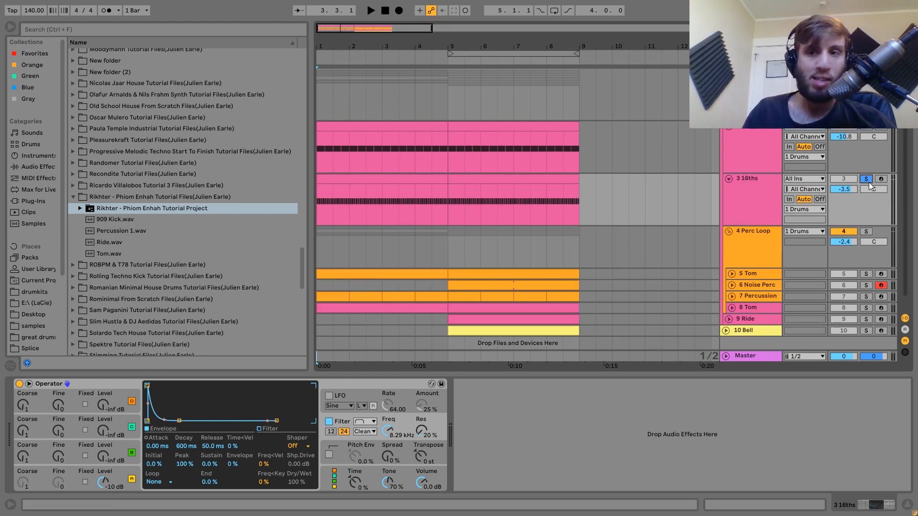
key("space")
left_click(752, 185)
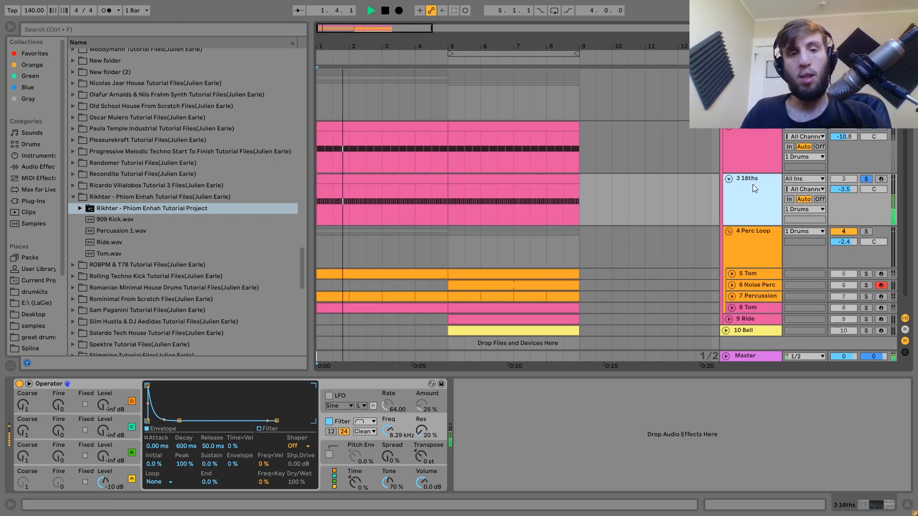
key("space")
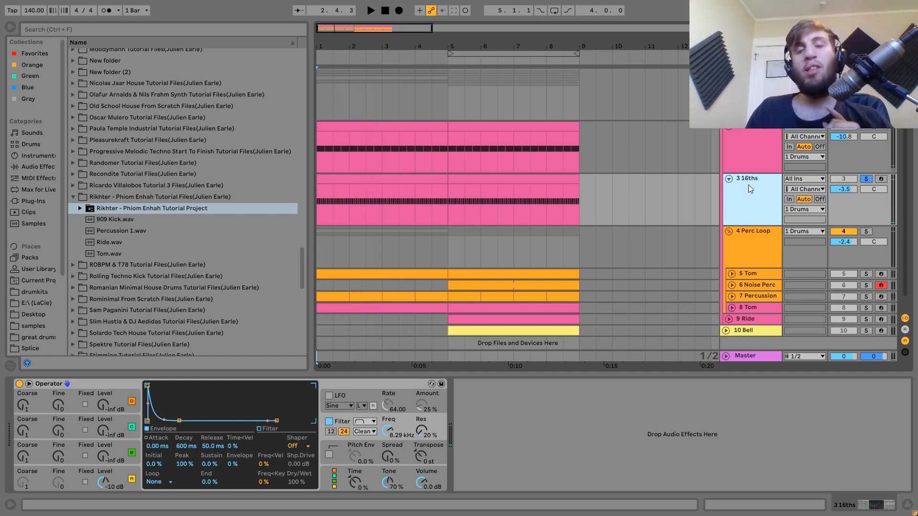
Step: Unsolo and mute the 16ths track, and play the arrangement from bar 1 without it
left_click(867, 180)
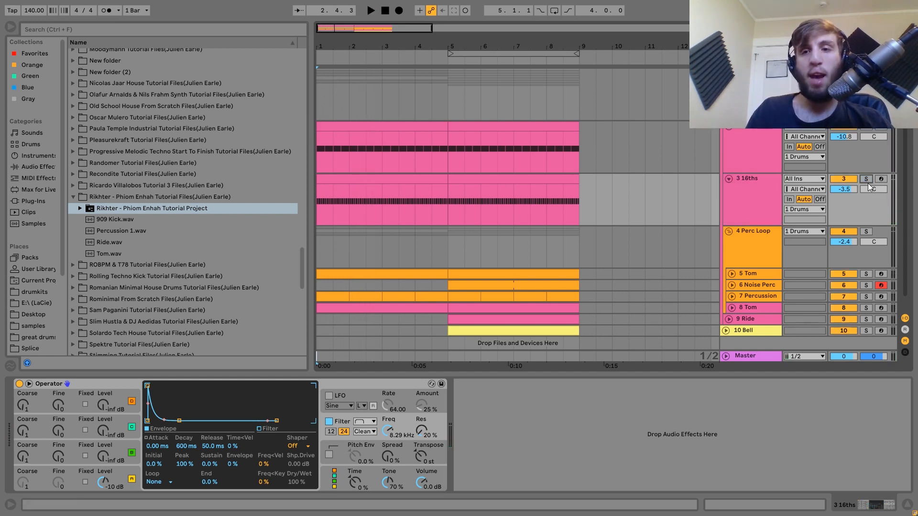
left_click(850, 180)
left_click(320, 242)
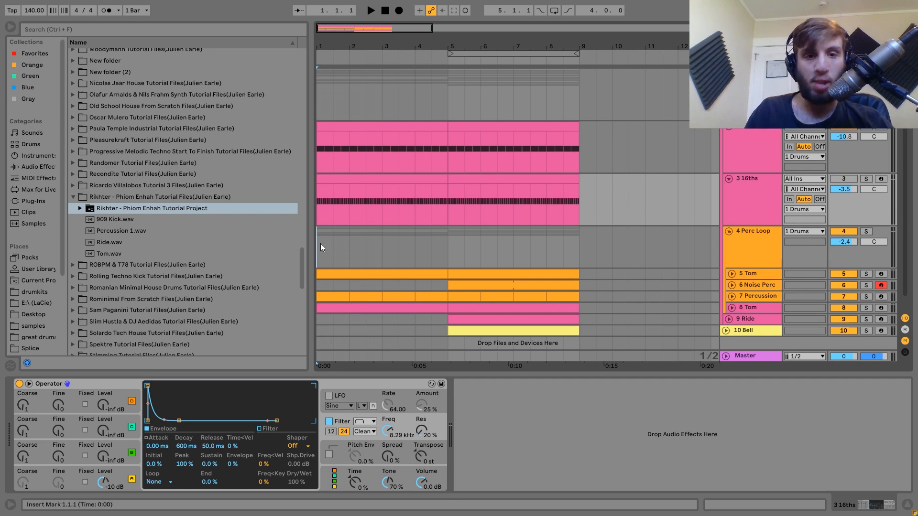
key("space")
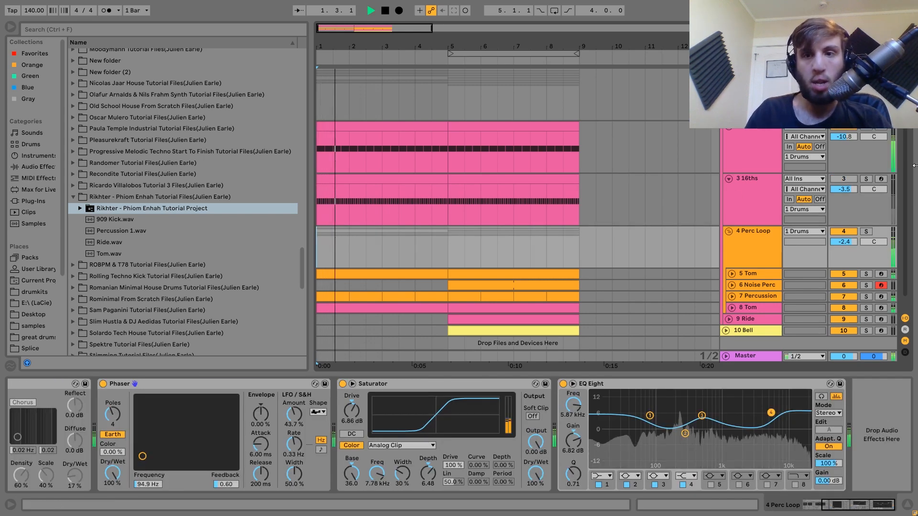
key("space")
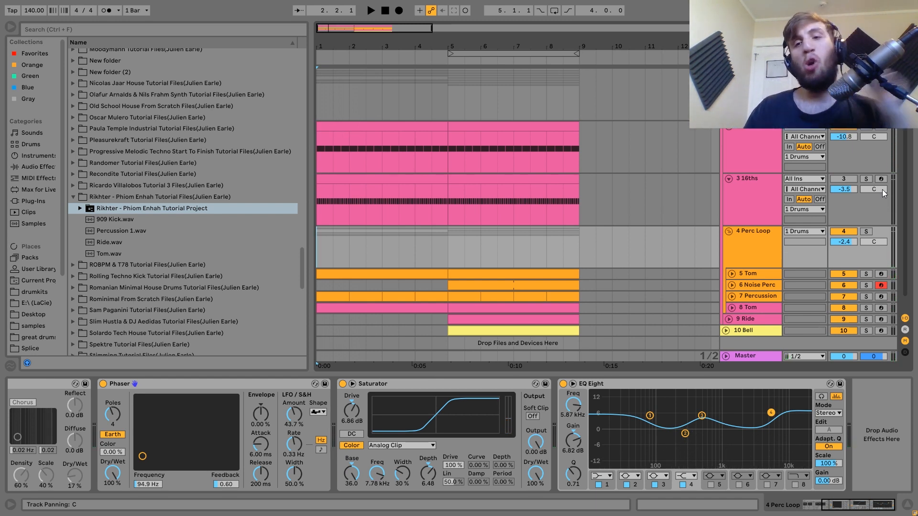
Step: Reactivate the 16ths track during playback to compare the arrangement with it, and display its Operator
key("space")
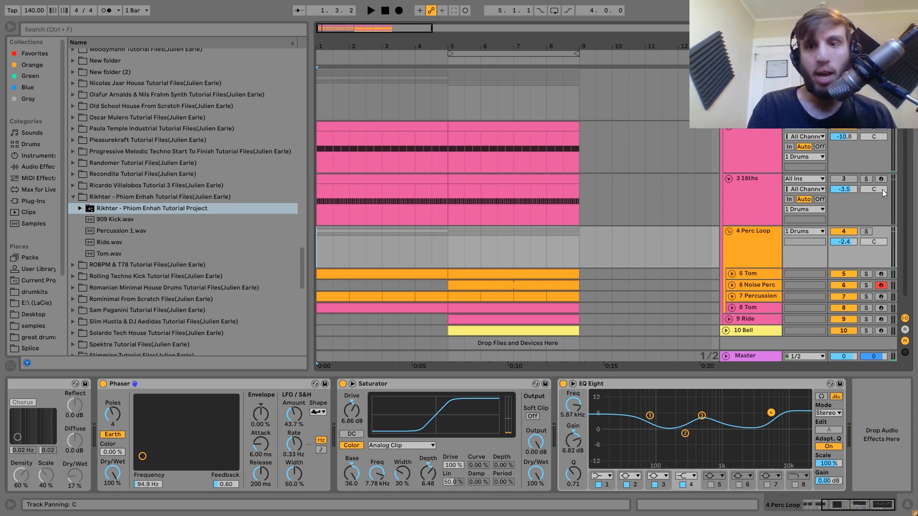
key("F3")
key("space")
left_click(778, 185)
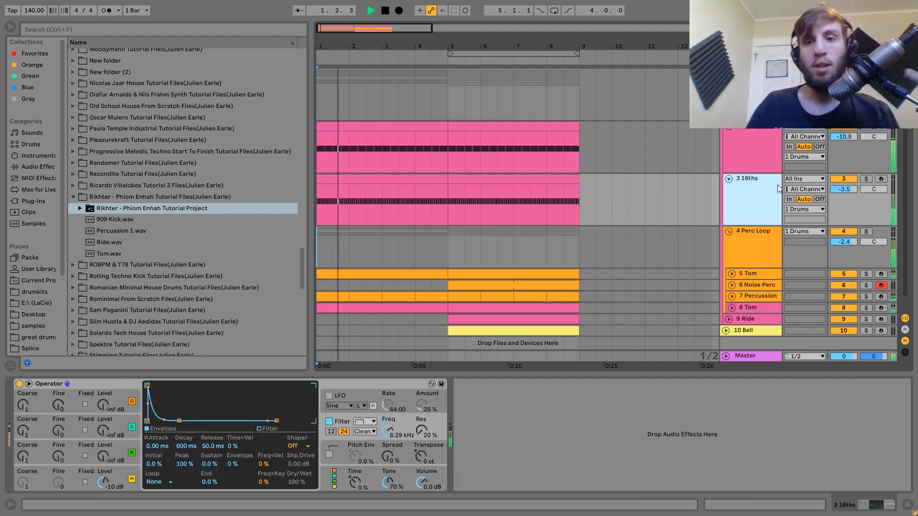
Step: Solo the 16ths track and examine the Operator's noise oscillator and filter envelope settings
left_click(867, 179)
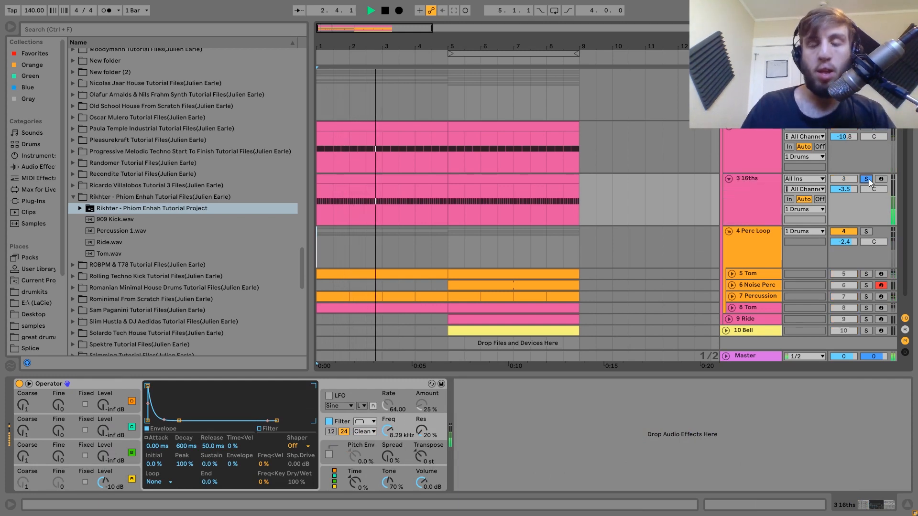
key("space")
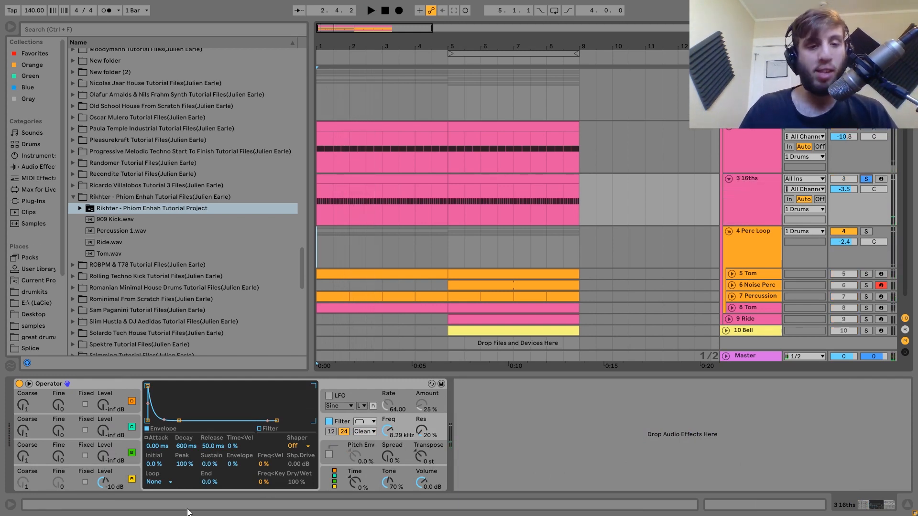
left_click(123, 474)
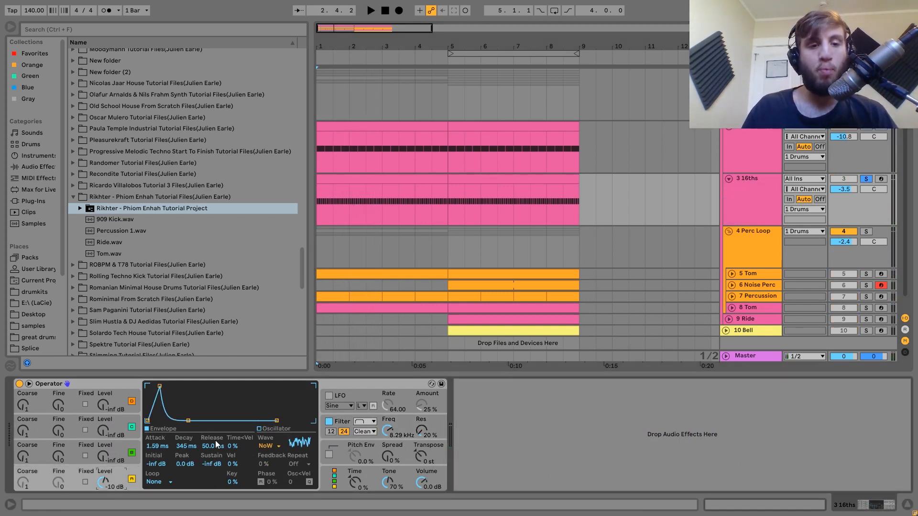
left_click(345, 419)
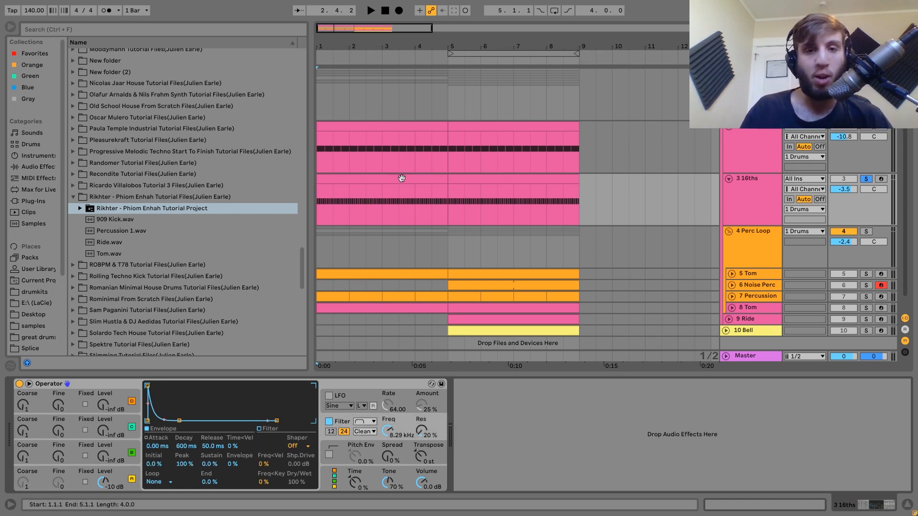
key("space")
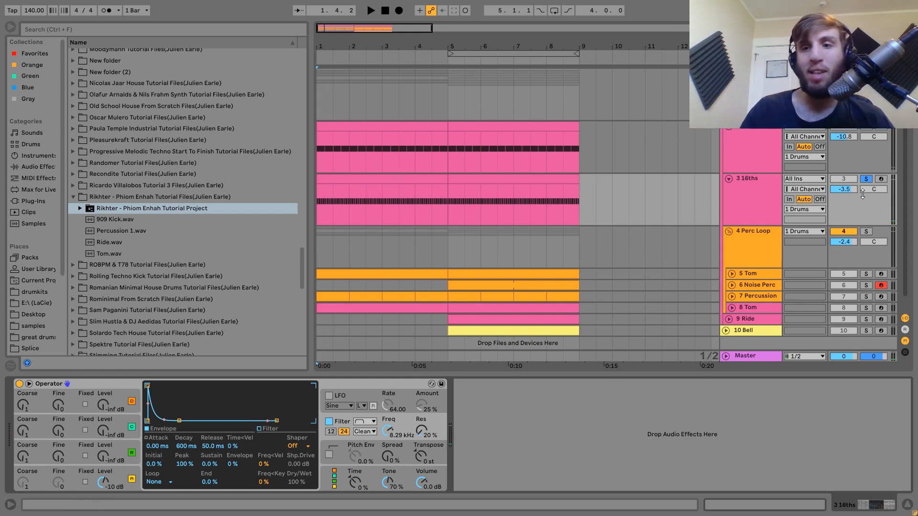
Step: Unsolo the 16ths track and play it together with the full arrangement
left_click(866, 179)
key("space")
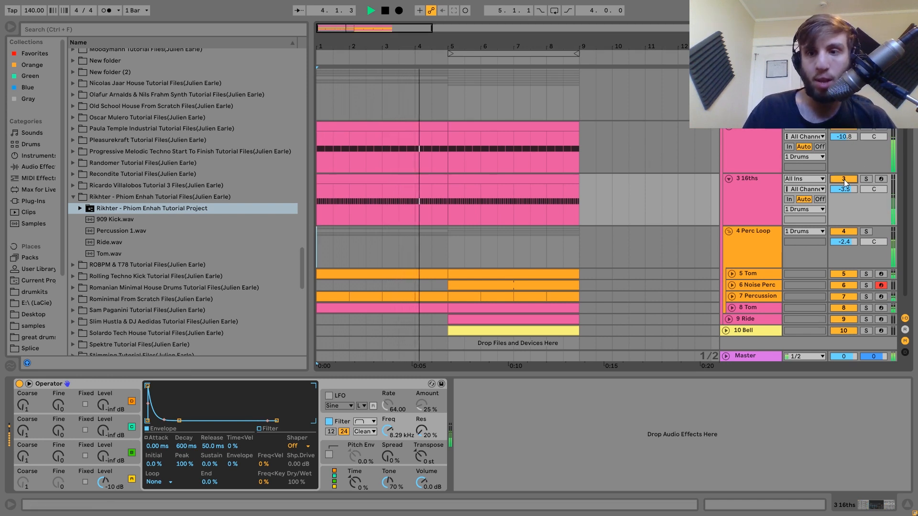
key("space")
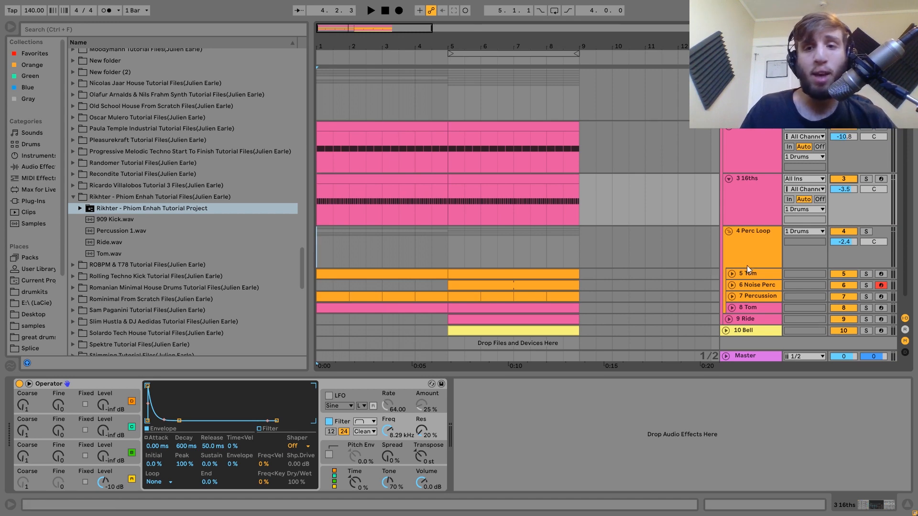
Step: Unfold the Tom track in the Perc Loop group, solo it and play its first clip
left_click(757, 274)
left_click(731, 274)
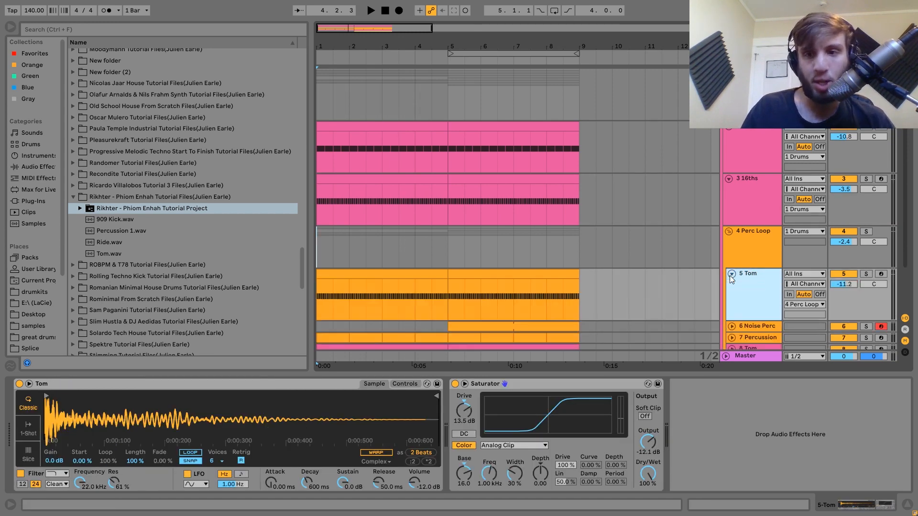
left_click(866, 274)
key("space")
scroll(864, 274, "down", 2)
left_click(412, 221)
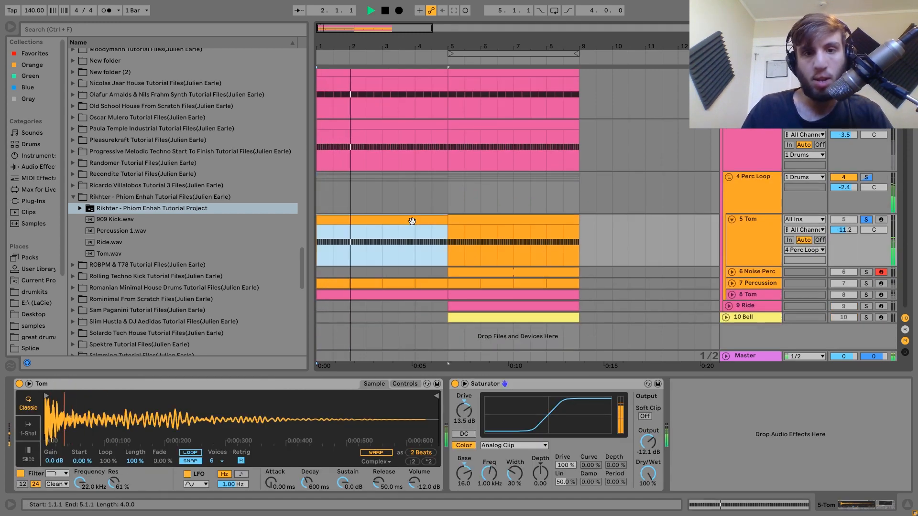
key("space")
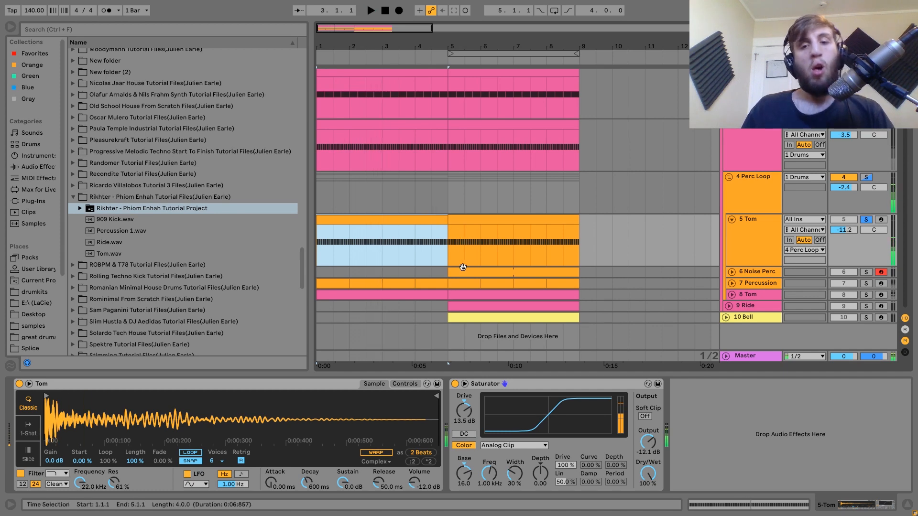
Step: Replay the soloed Tom clip to examine its sampler, and preview Tom.wav from the tutorial files folder
left_click(318, 189)
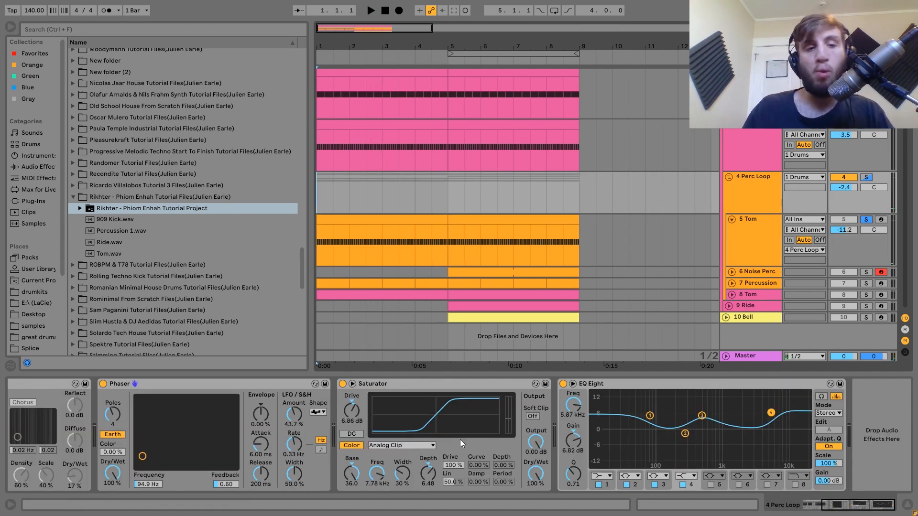
left_click(370, 232)
key("space")
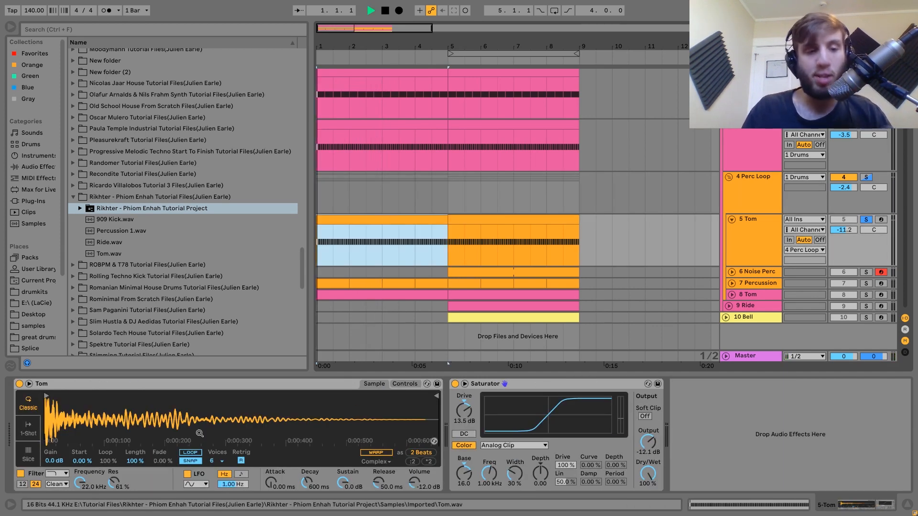
key("space")
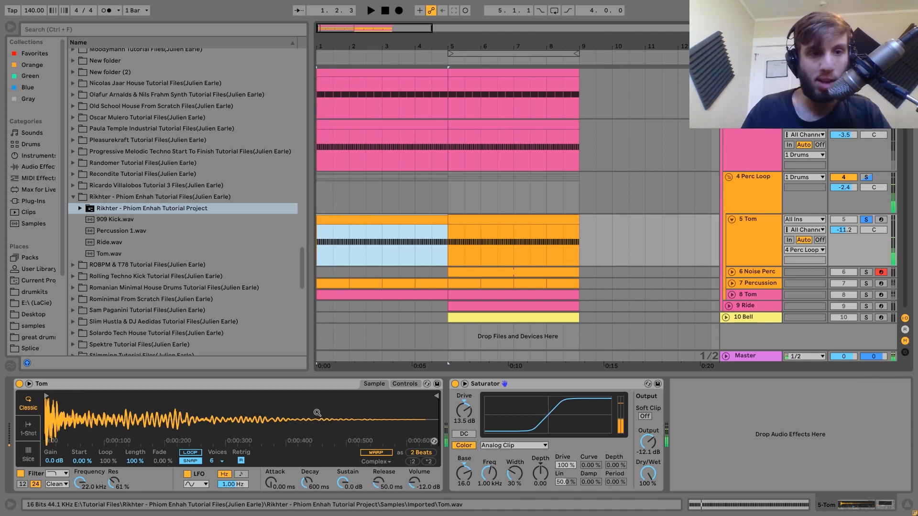
left_click(99, 253)
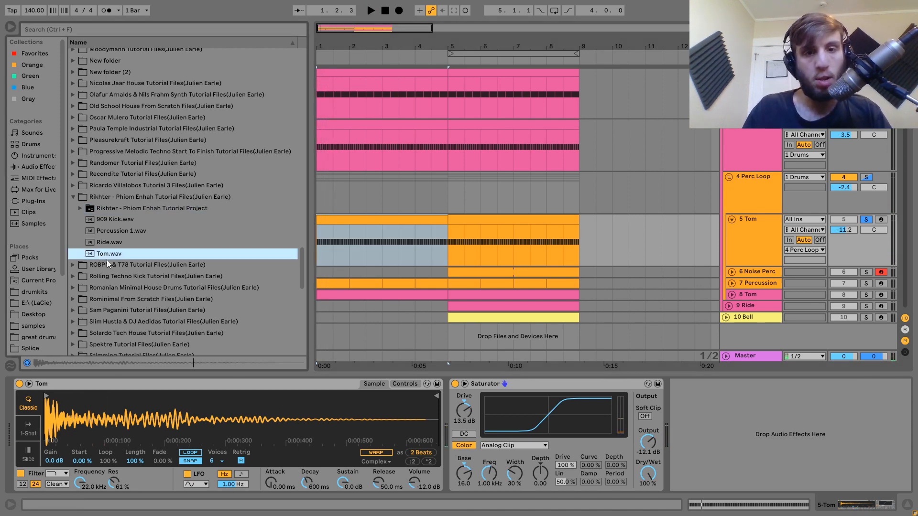
Step: Open the Tom clip to examine its notes and velocities, and play it back with its device chain in view
double_click(378, 231)
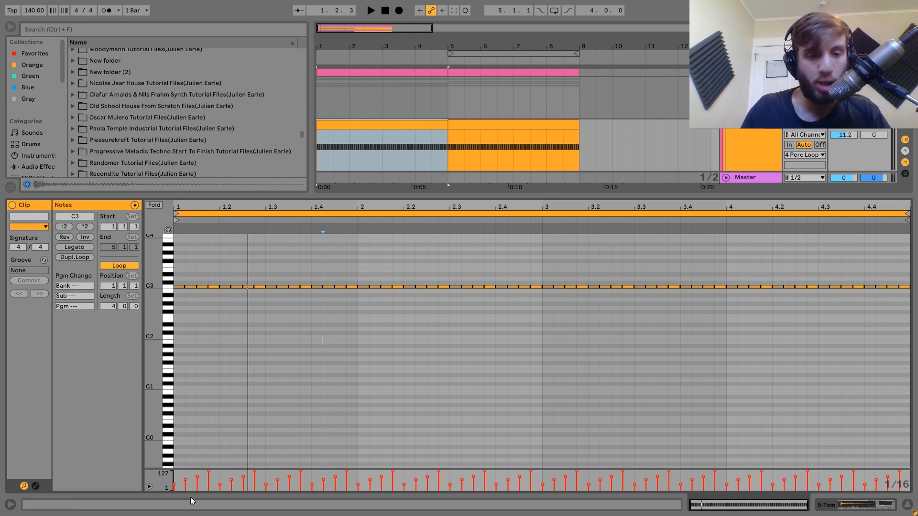
key("space")
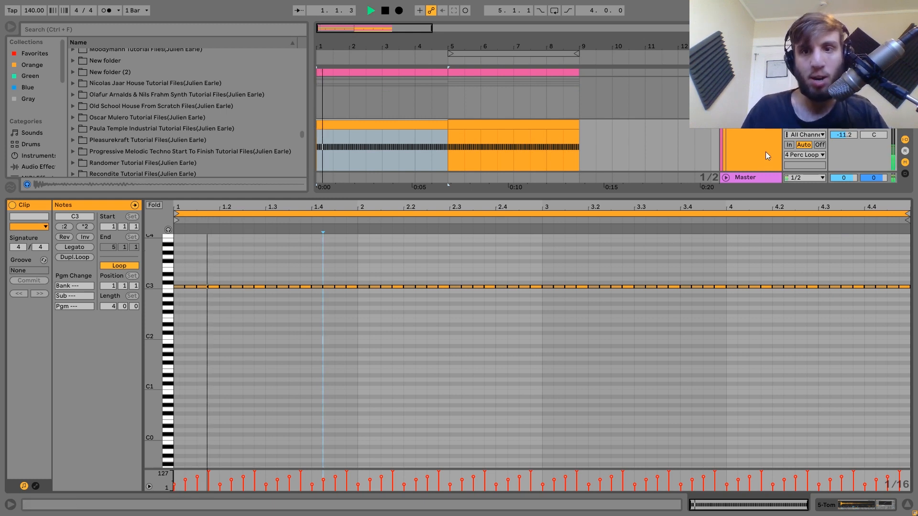
left_click(765, 152)
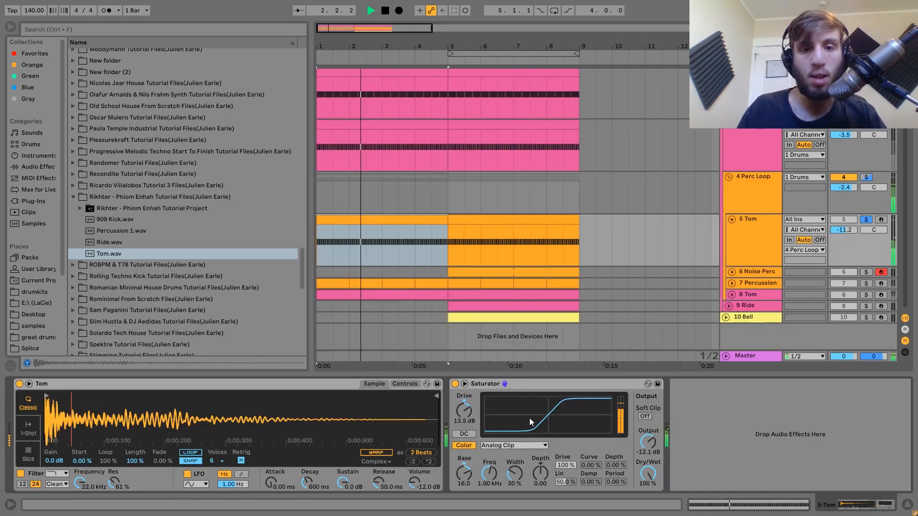
key("space")
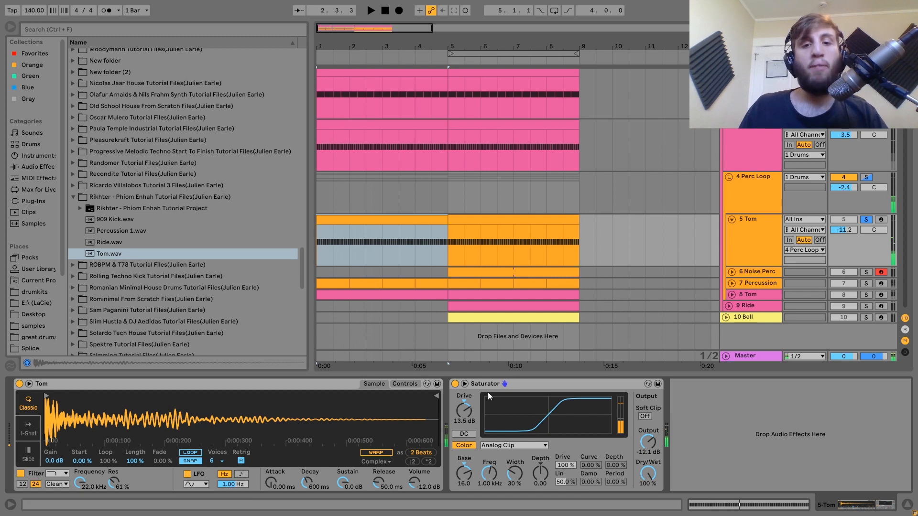
Step: Play the soloed Tom with its Saturator bypassed and re-enabled to compare the sound
left_click(455, 384)
key("space")
left_click(455, 384)
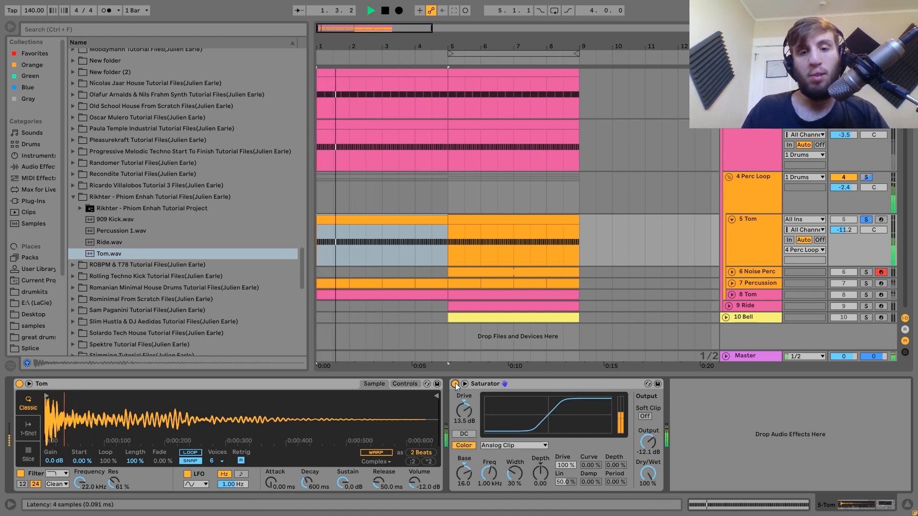
key("space")
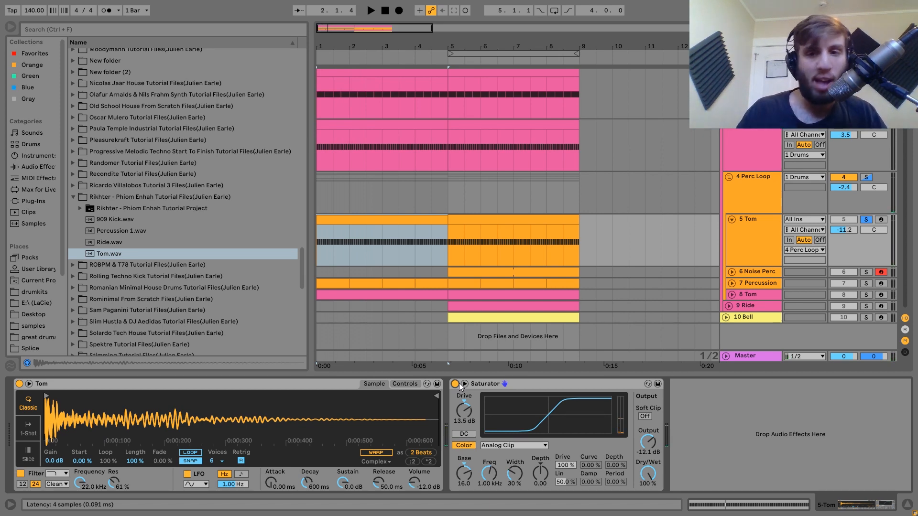
Step: Solo and unfold the Noise Perc track, and play its clip from bar 5
left_click(866, 272)
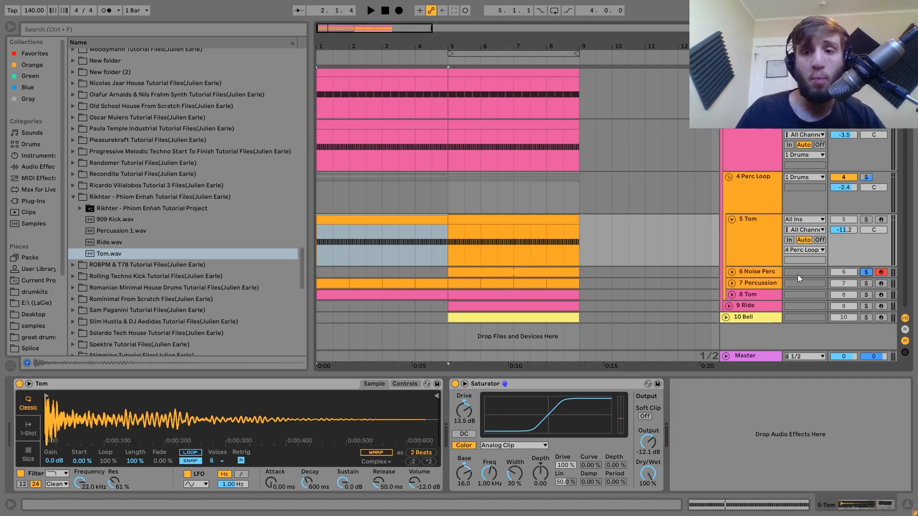
left_click(732, 273)
left_click(505, 276)
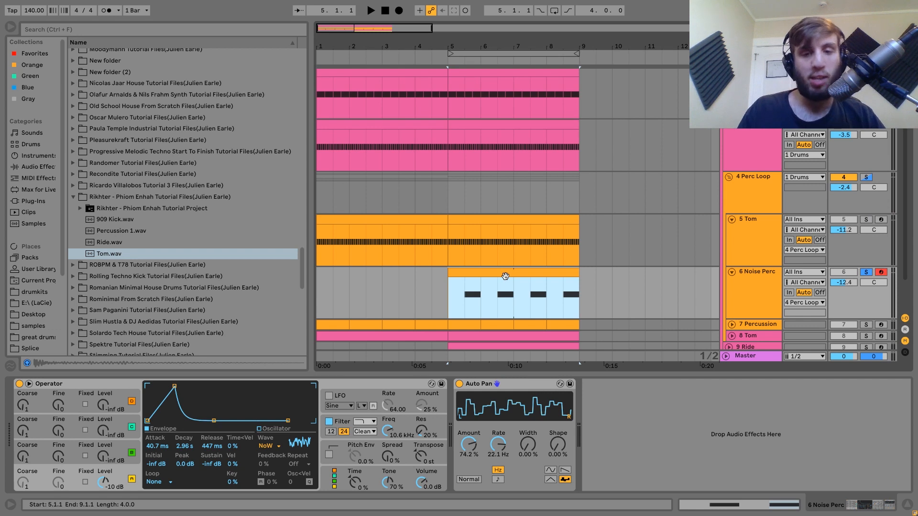
key("space")
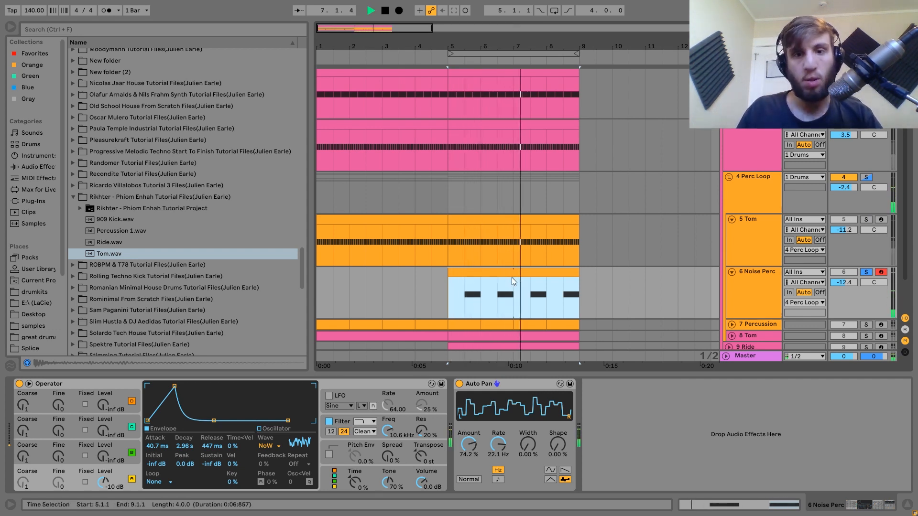
key("space")
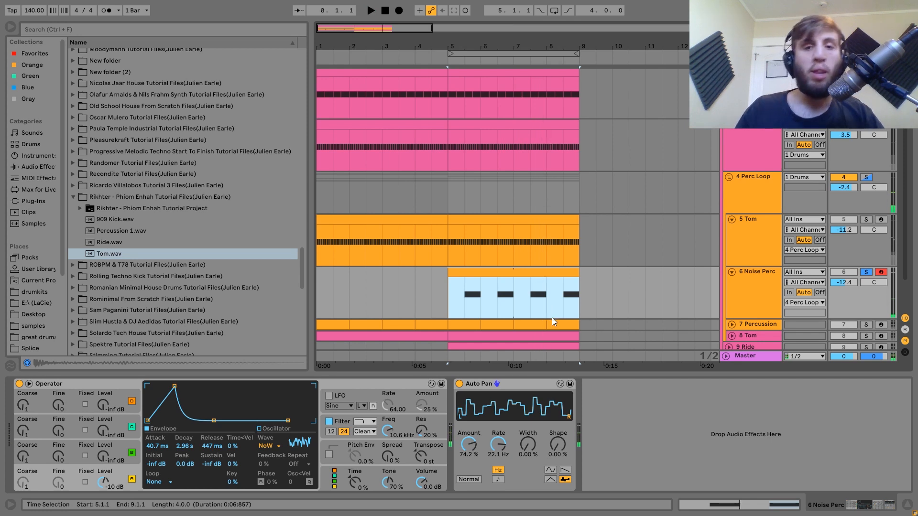
Step: Unsolo the Noise Perc track and play it with the full arrangement, from bar 5 and from bar 1
left_click(866, 272)
key("space")
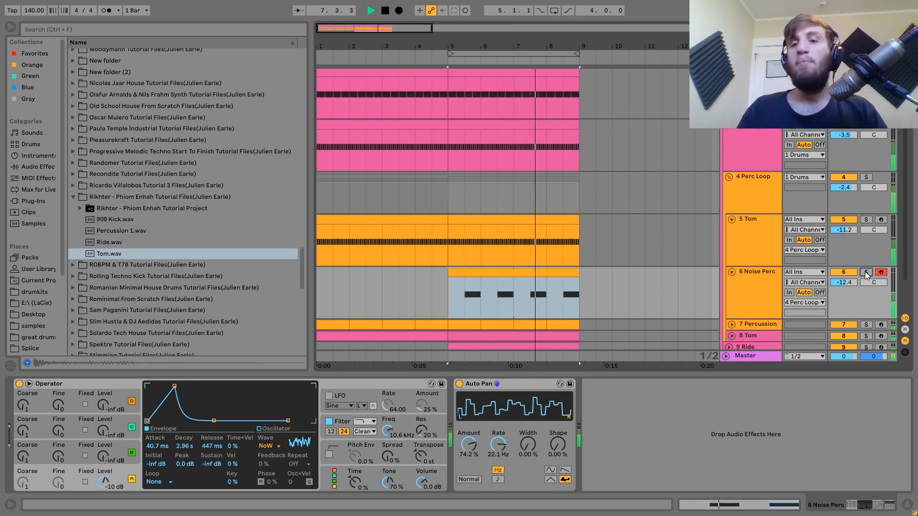
key("space")
left_click(865, 272)
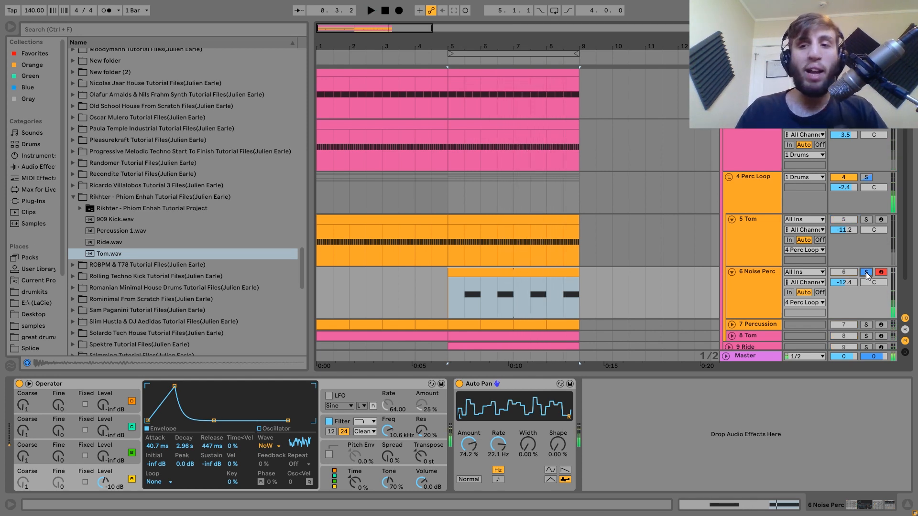
left_click(866, 272)
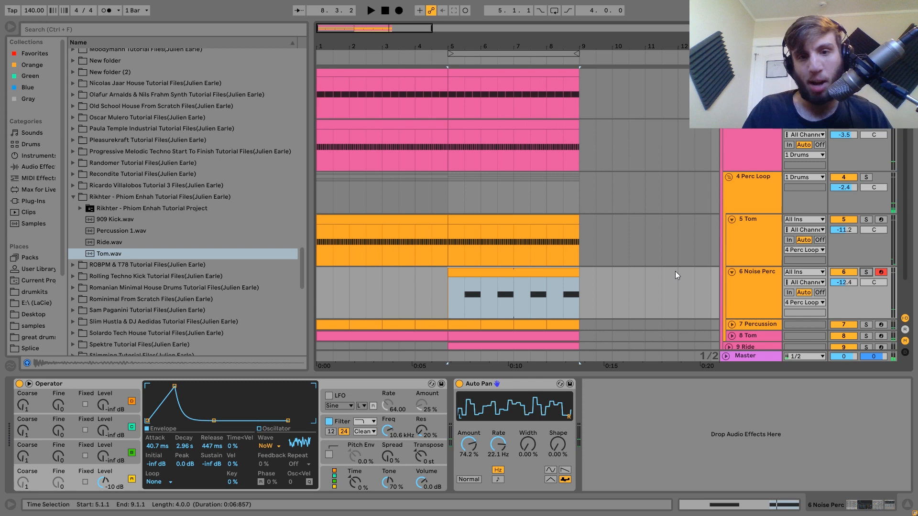
left_click(323, 298)
key("space")
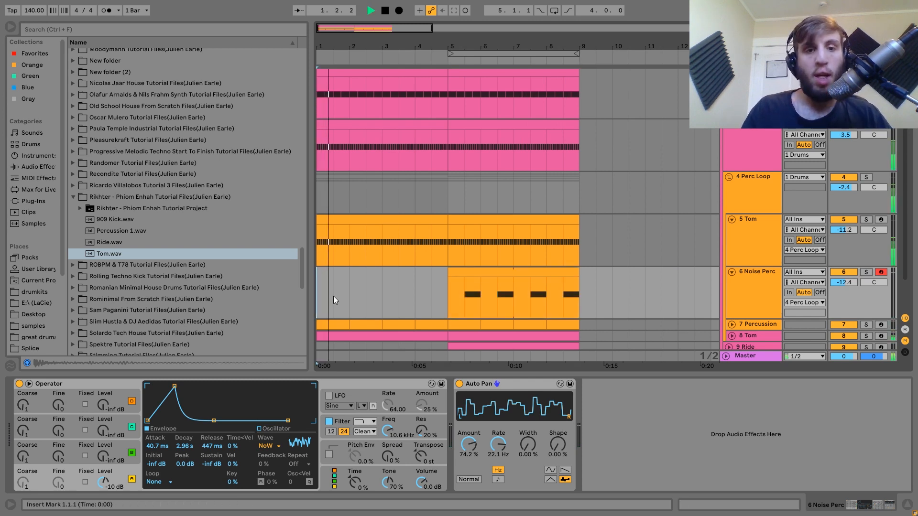
Step: Select the Noise Perc clip and examine the Operator's noise oscillator and filter envelope settings
left_click(461, 277)
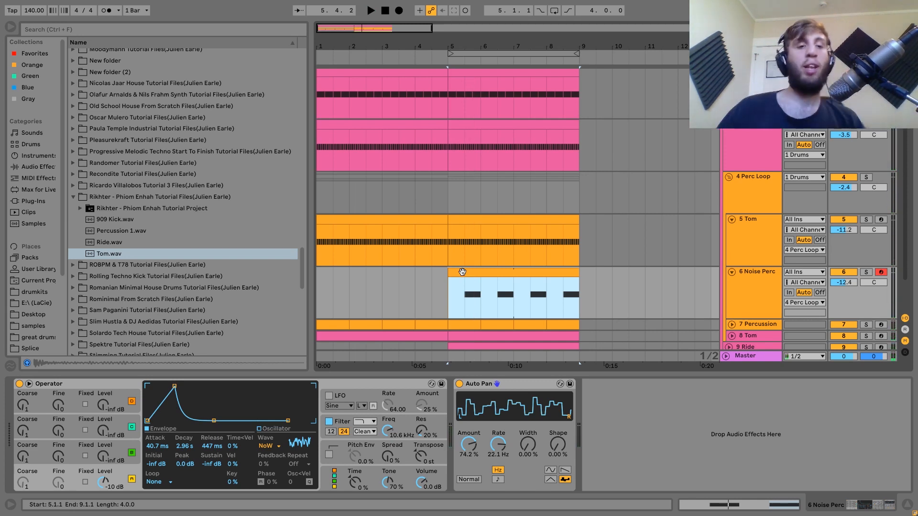
left_click(128, 469)
left_click(343, 429)
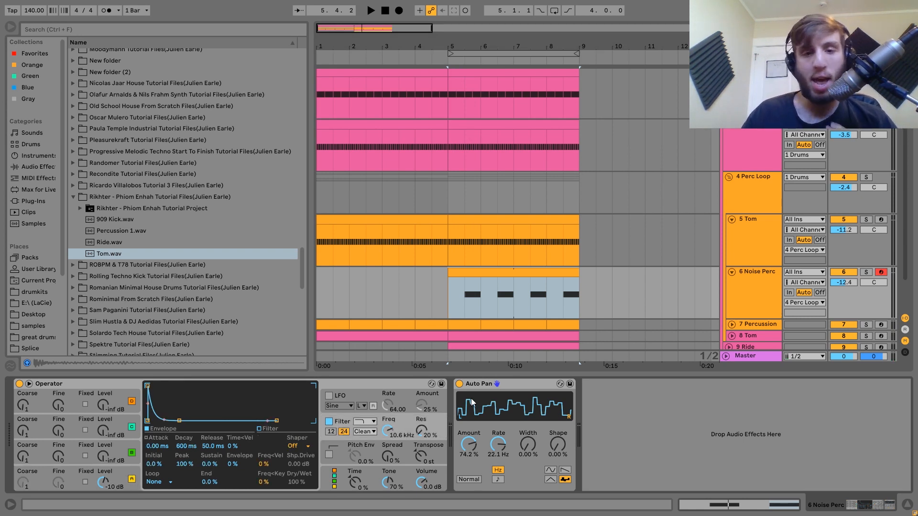
Step: Solo the Noise Perc track and play it with Auto Pan bypassed and re-enabled to compare the effect
left_click(476, 386)
left_click(869, 271)
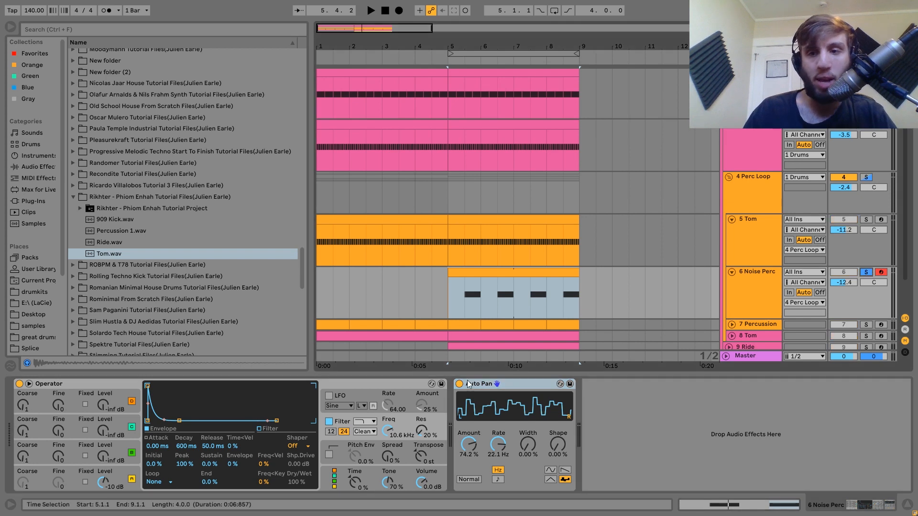
key("space")
left_click(460, 384)
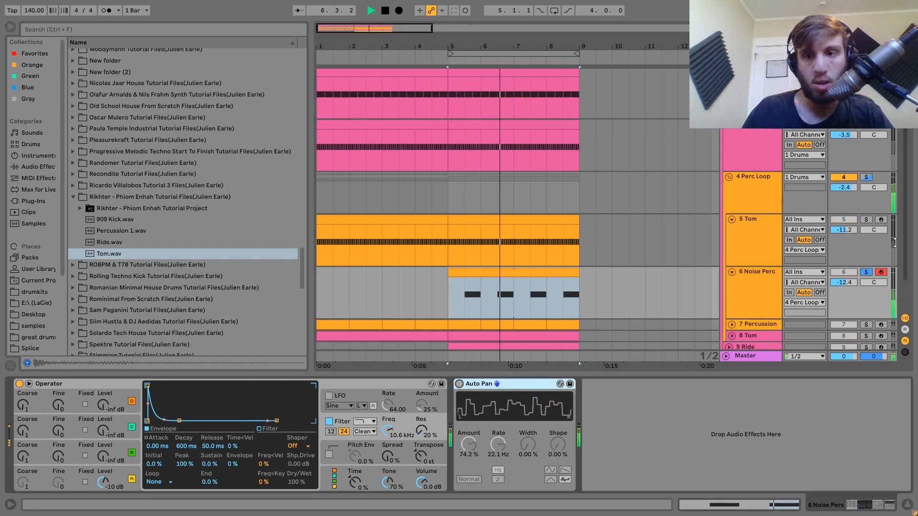
key("space")
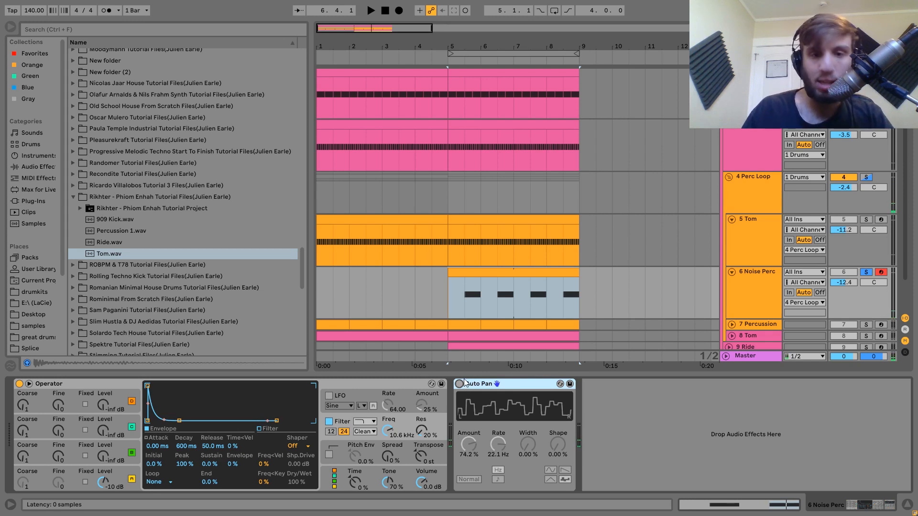
left_click(459, 384)
key("space")
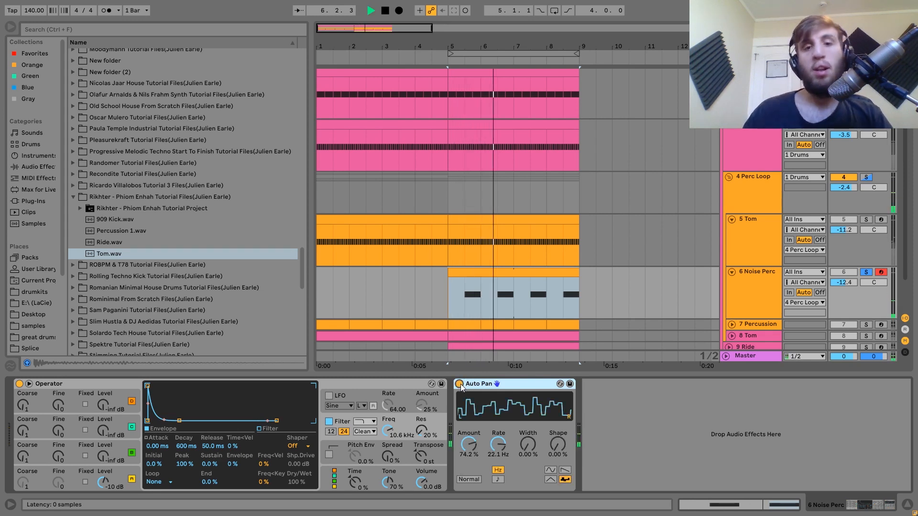
key("space")
Step: Play the unsoloed Noise Perc within the full arrangement, and solo the track again during playback
left_click(867, 272)
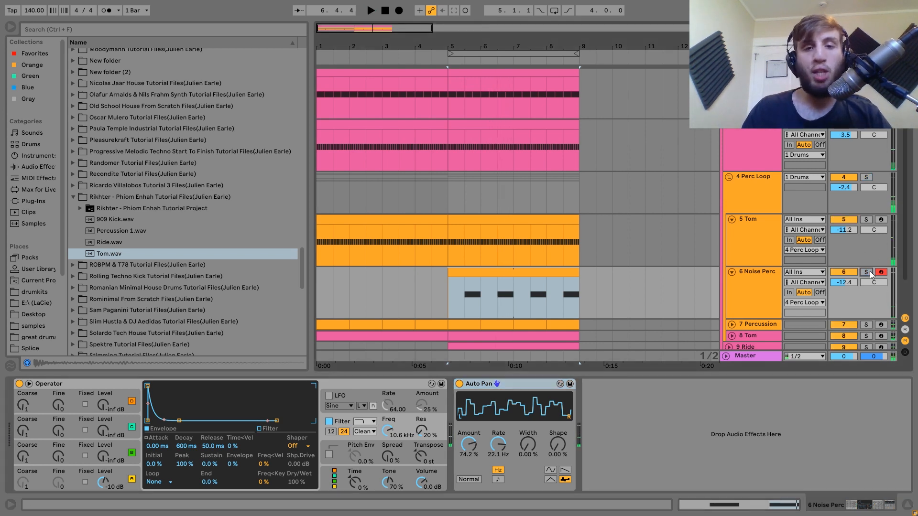
key("space")
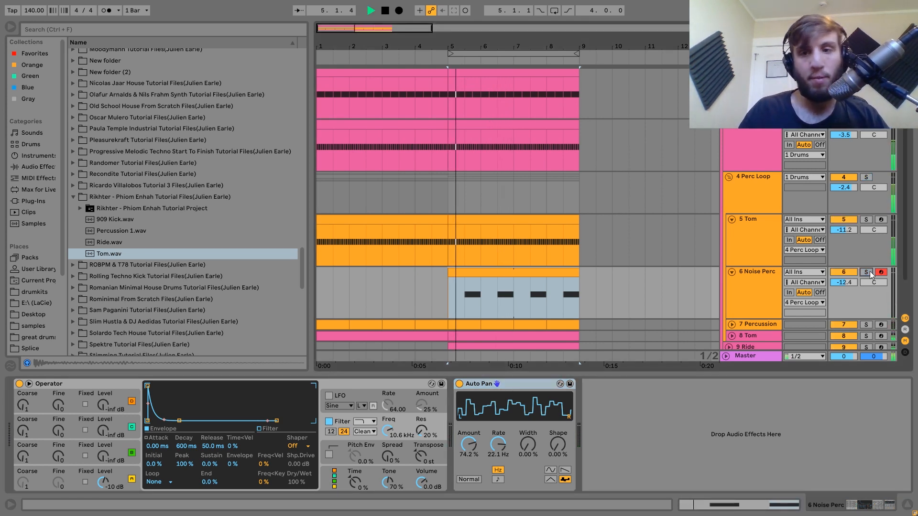
left_click(867, 272)
key("space")
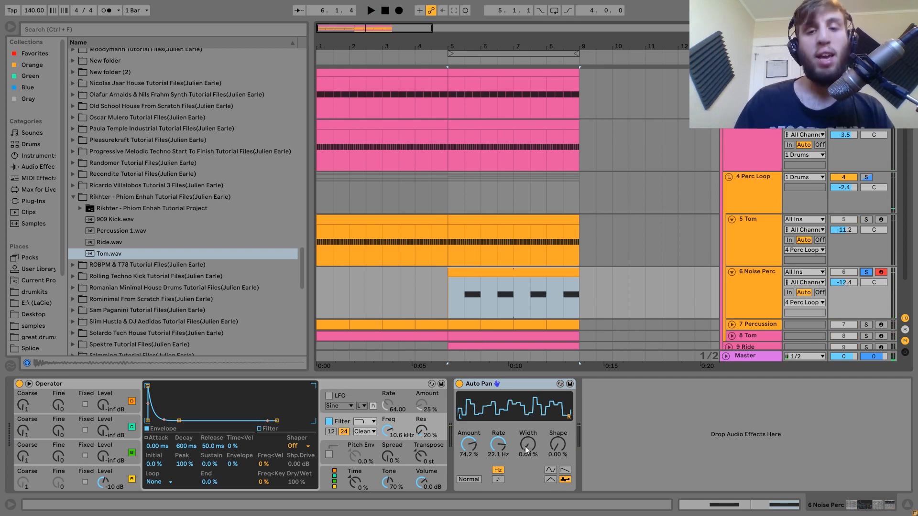
Step: Audition the Noise Perc with the Auto Pan width at about 50%, and return the width to 0%
left_click_drag(525, 446, 525, 431)
key("space")
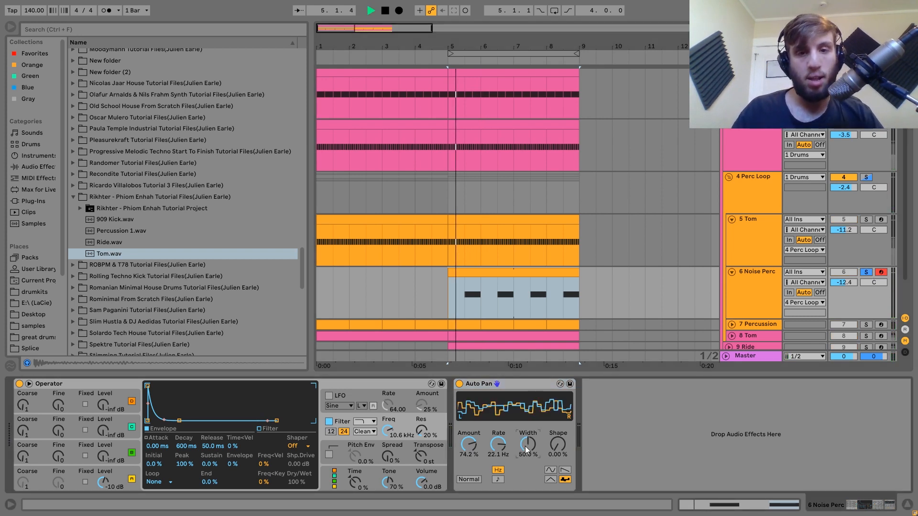
left_click_drag(526, 449, 526, 466)
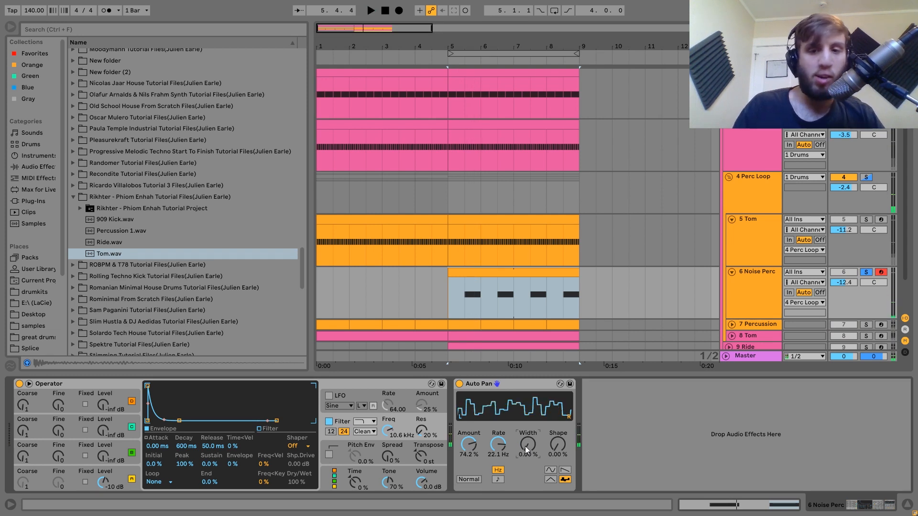
Step: Replay the soloed Noise Perc clip with the Auto Pan width at 0%
key("space")
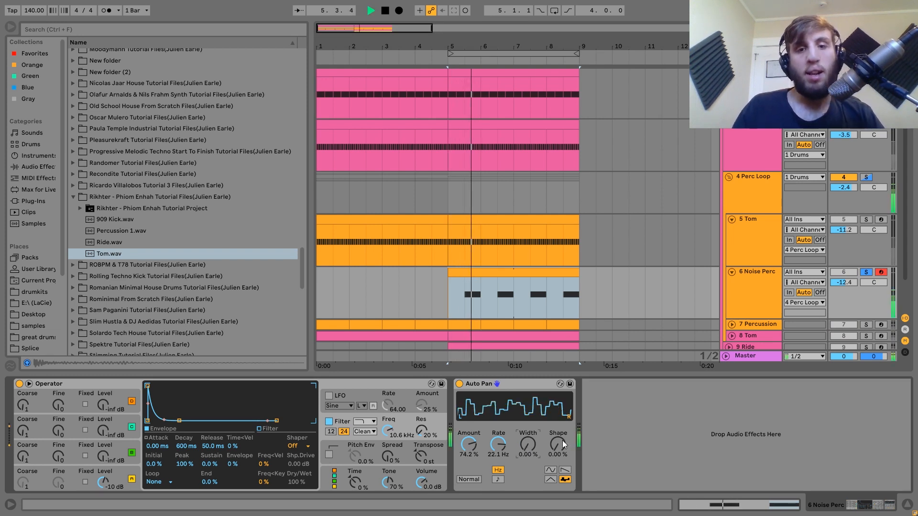
key("space")
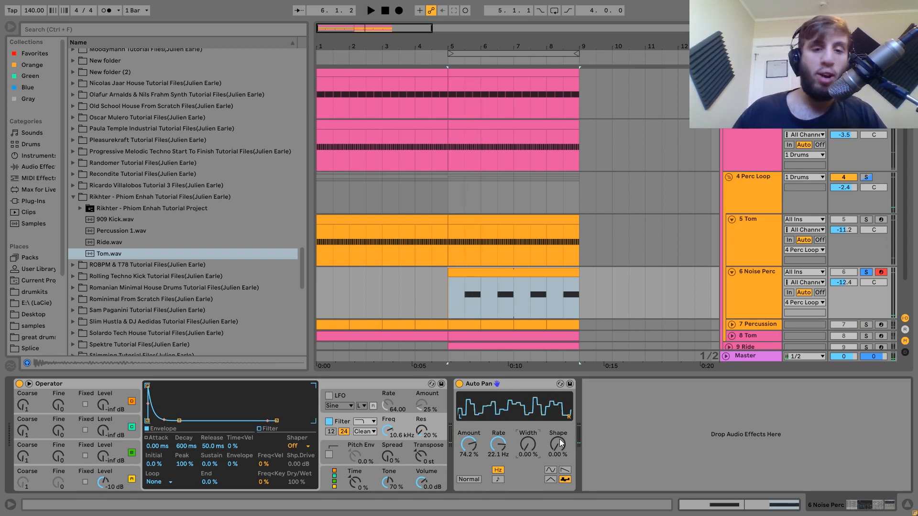
key("space")
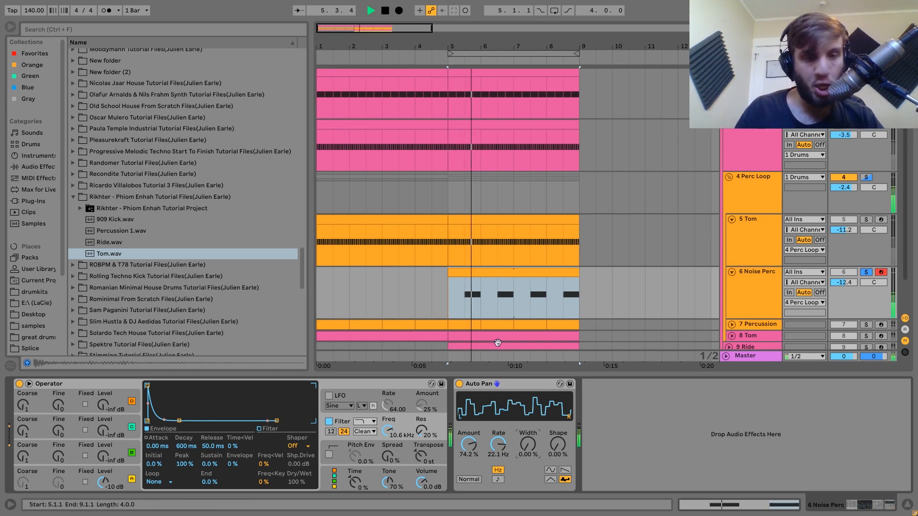
scroll(520, 302, "down", 2)
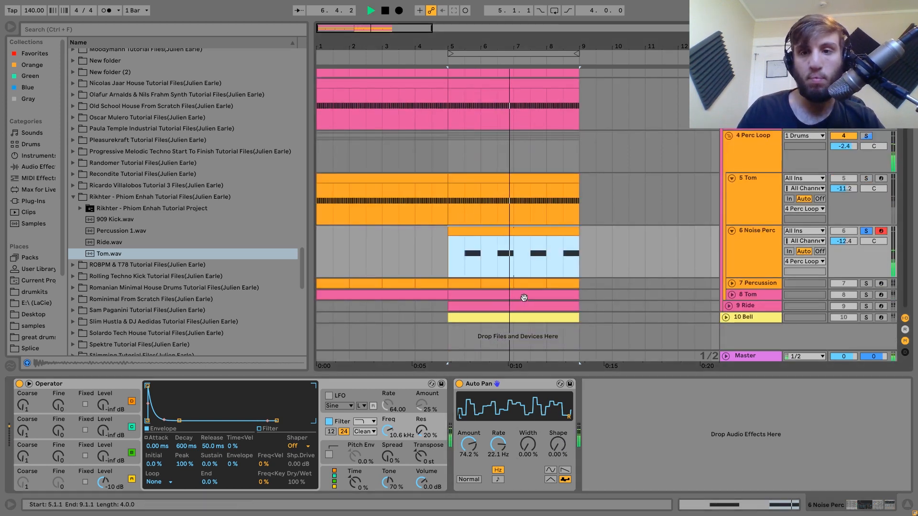
key("space")
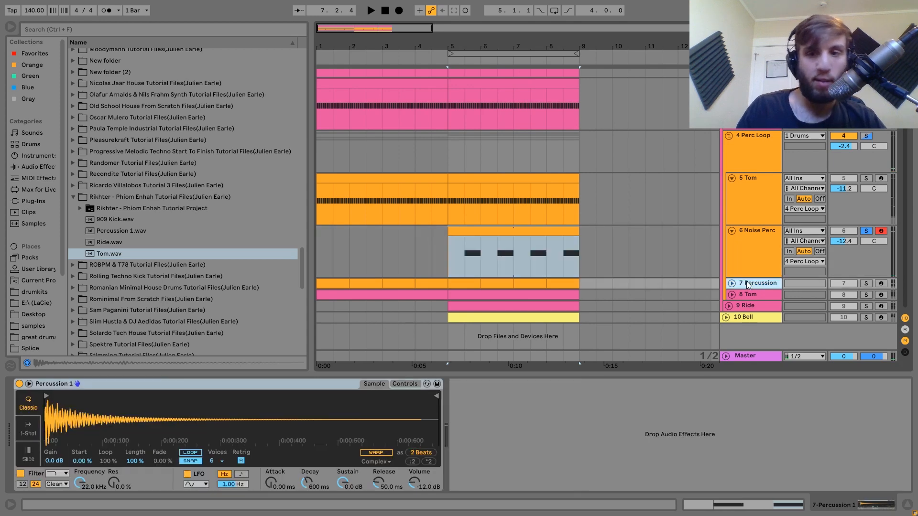
Step: Unfold and solo the Percussion track in the Perc Loop group, and play it from bar 1
left_click(747, 282)
double_click(746, 282)
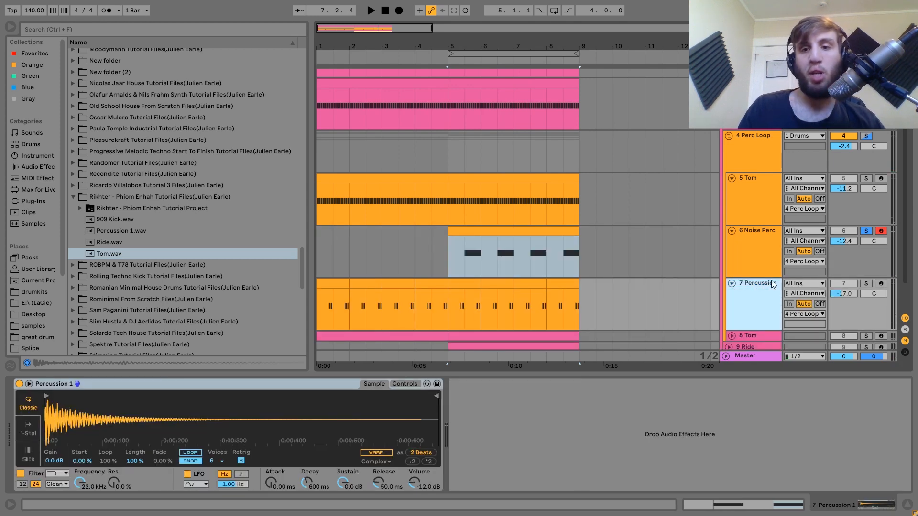
left_click(867, 283)
left_click_drag(317, 301, 349, 299)
key("space")
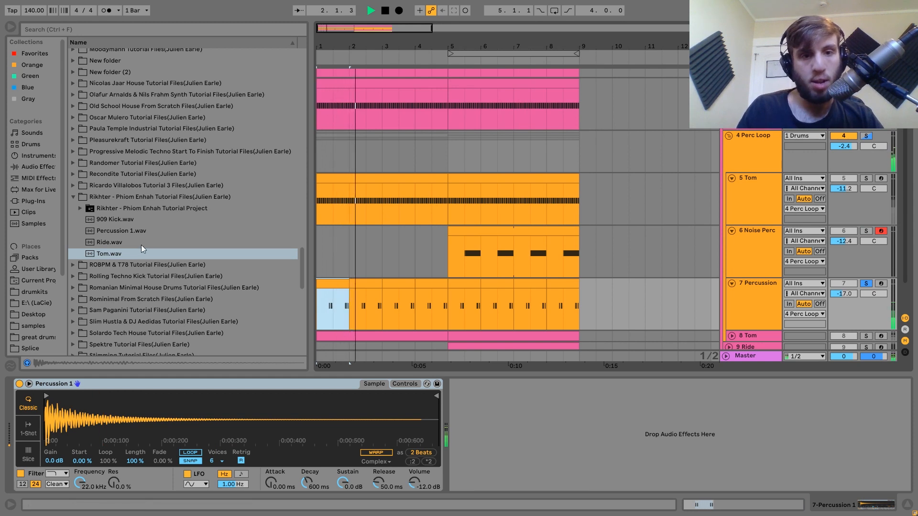
key("space")
Step: Preview Percussion 1.wav from the tutorial files, and unsolo the Percussion track while replaying the arrangement
left_click(124, 230)
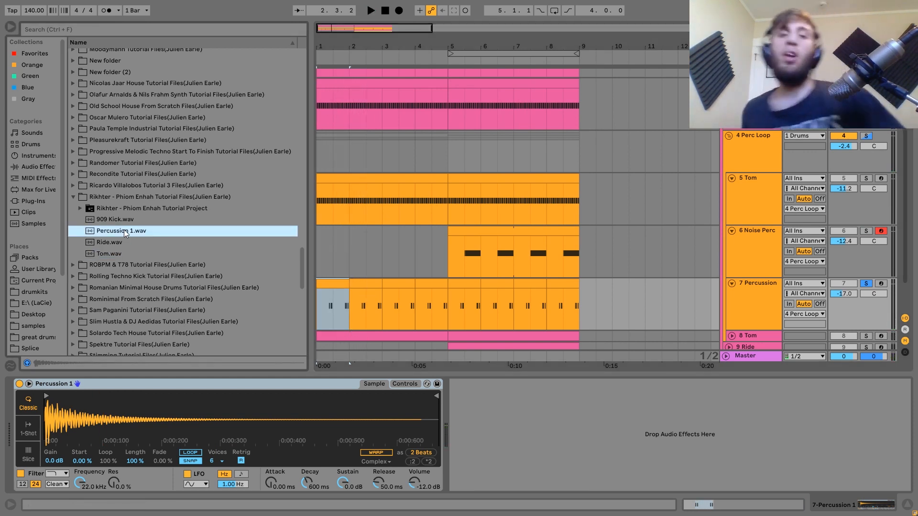
key("space")
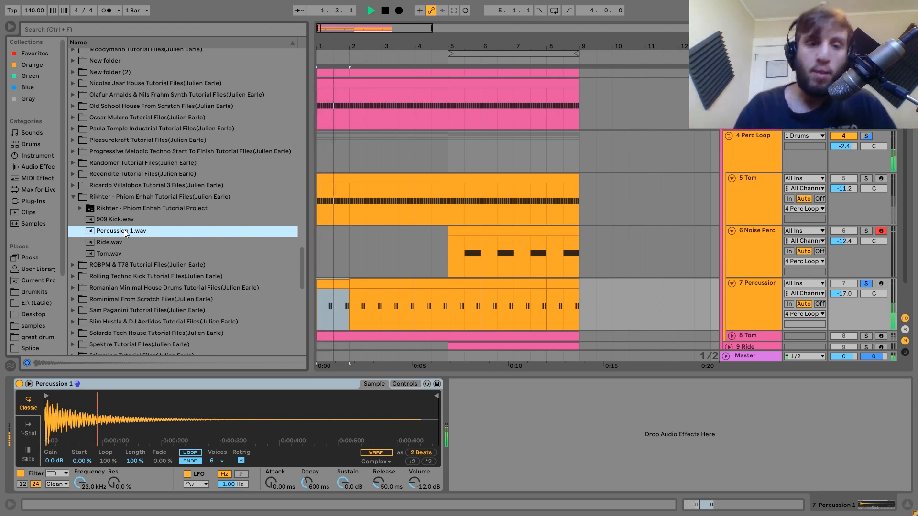
left_click(866, 284)
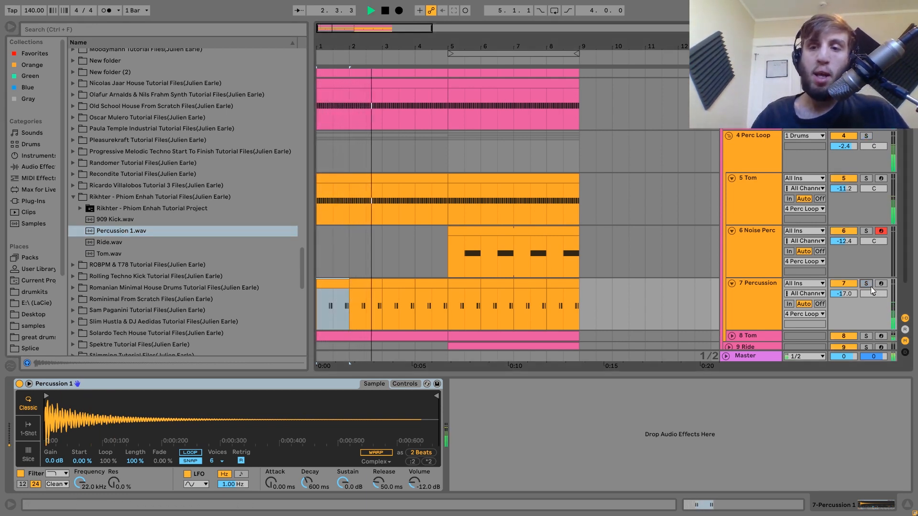
Step: Stop playback and bring up the Perc Loop group's effects chain for inspection
key("space")
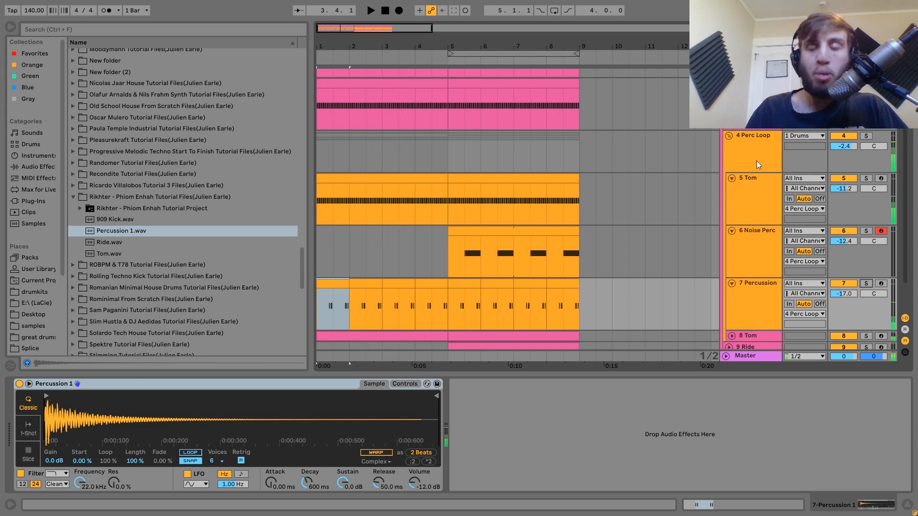
scroll(768, 208, "up", 3)
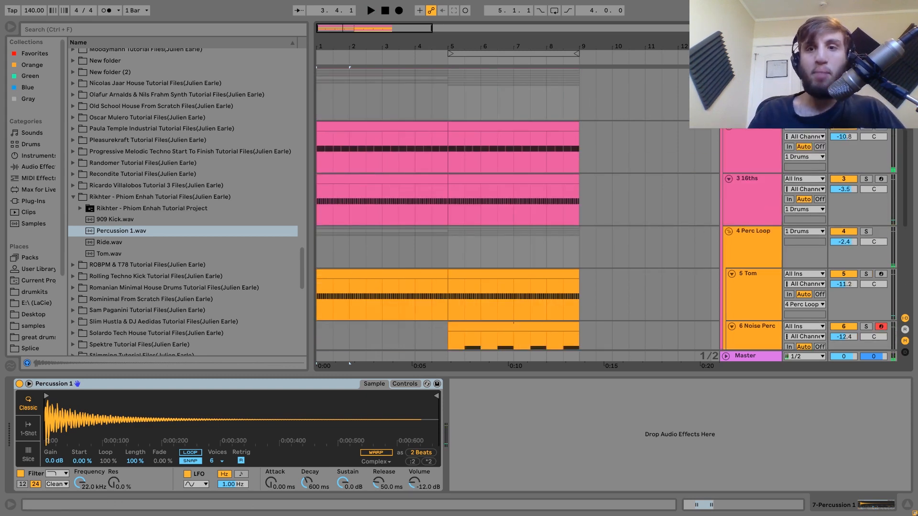
left_click(755, 98)
left_click(741, 236)
scroll(741, 236, "down", 3)
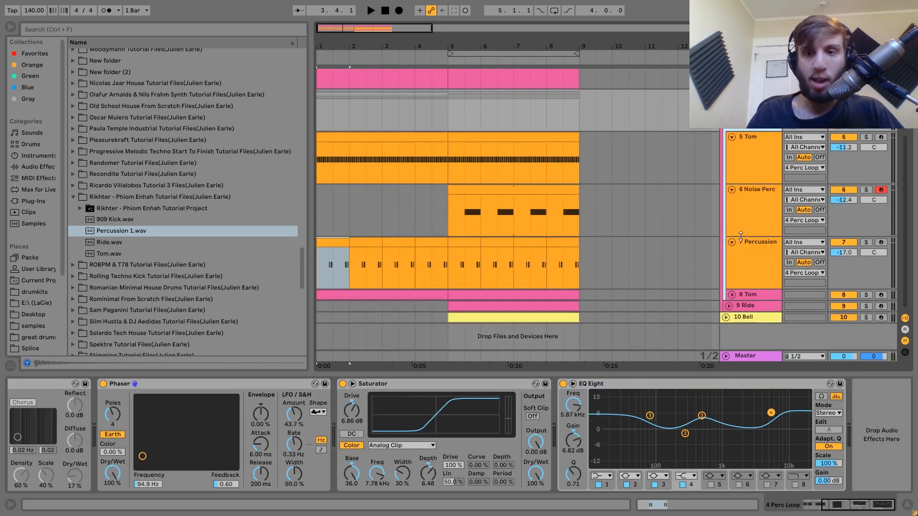
Step: Select the Percussion track in the Perc Loop group and replay the full arrangement from bar 1
left_click(750, 263)
key("space")
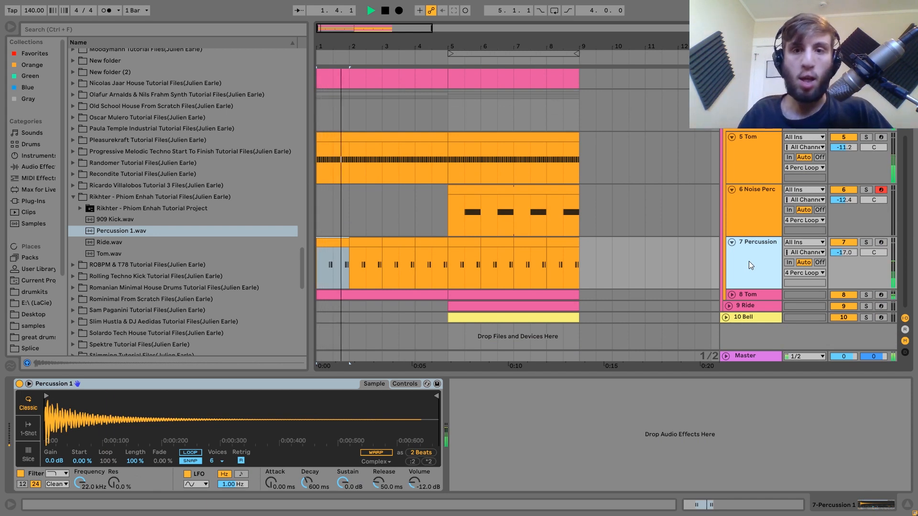
key("space")
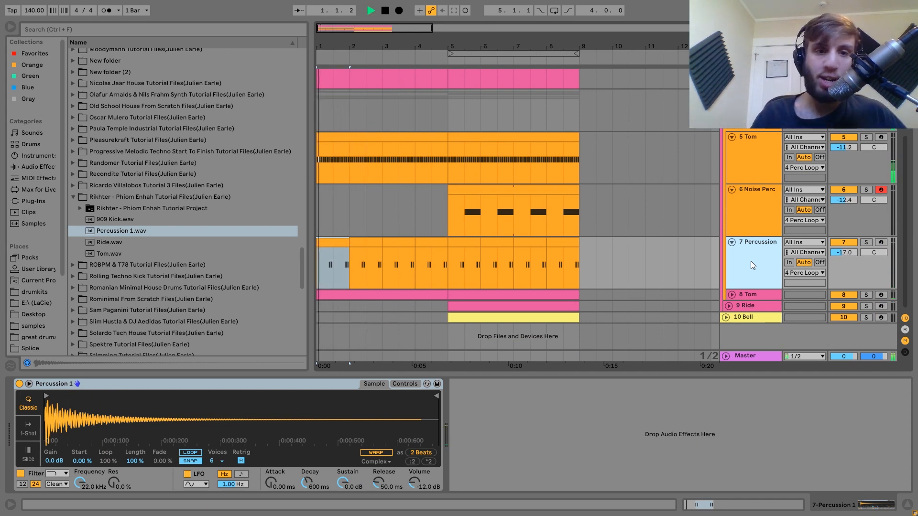
key("space")
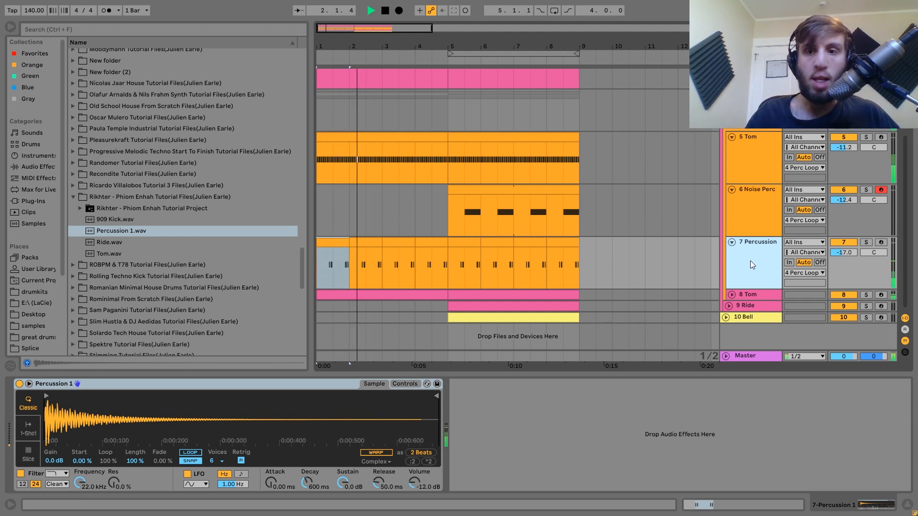
key("space")
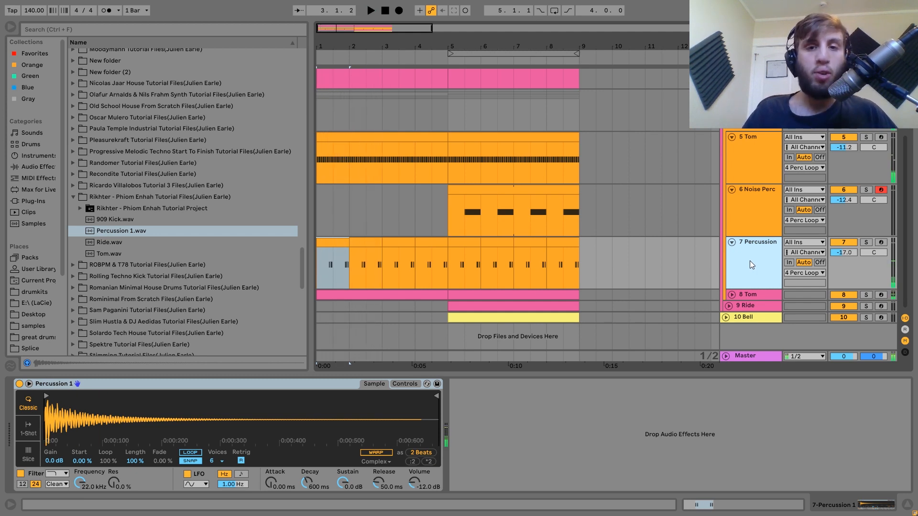
Step: Unfold and solo track 8 Tom, and play it from bar 1
left_click(731, 295)
left_click(754, 294)
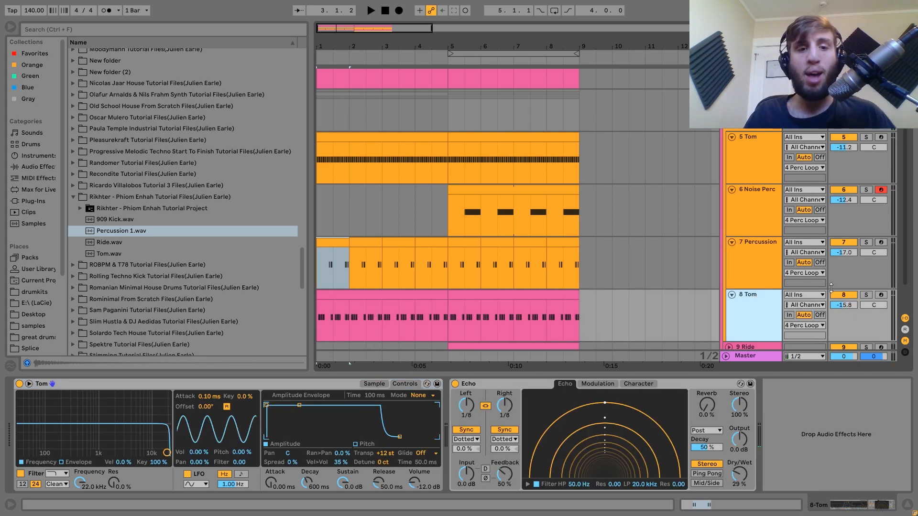
left_click(867, 295)
key("space")
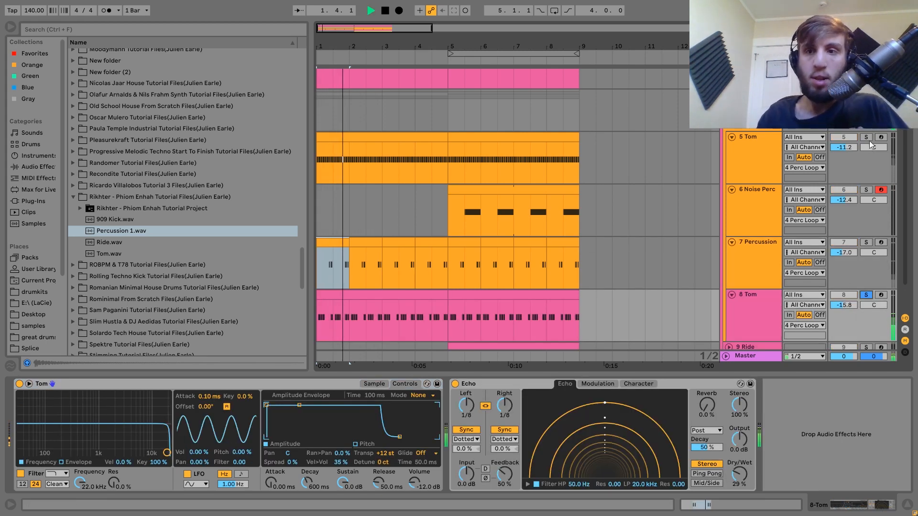
key("space")
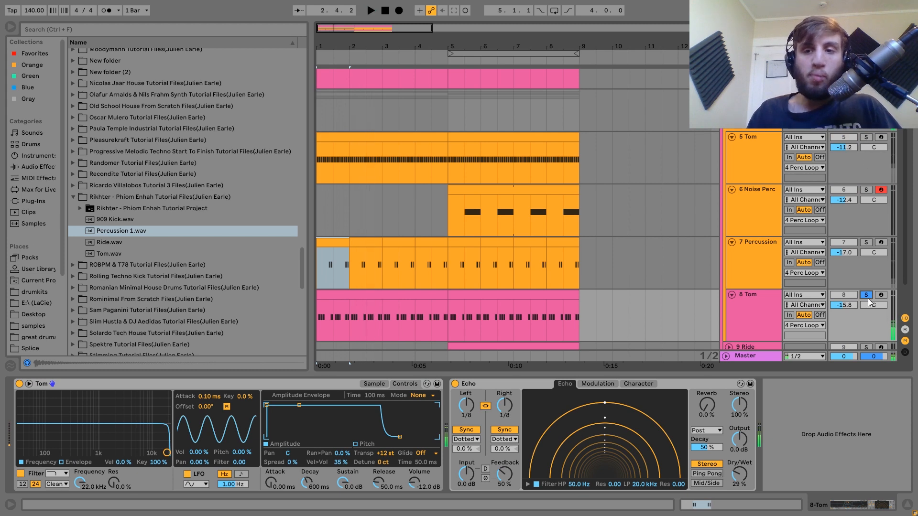
Step: Unsolo track 8 Tom and play it together with the other tracks from bar 1
left_click(866, 295)
key("space")
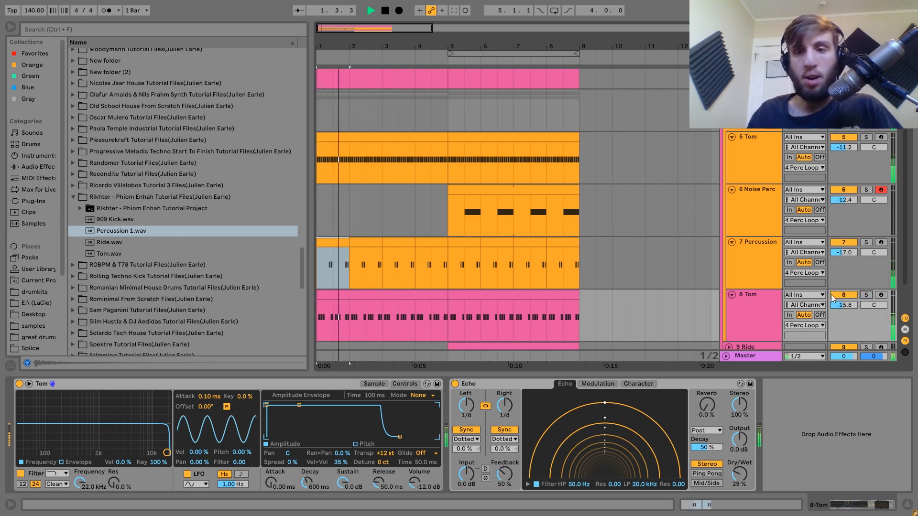
left_click(756, 301)
key("space")
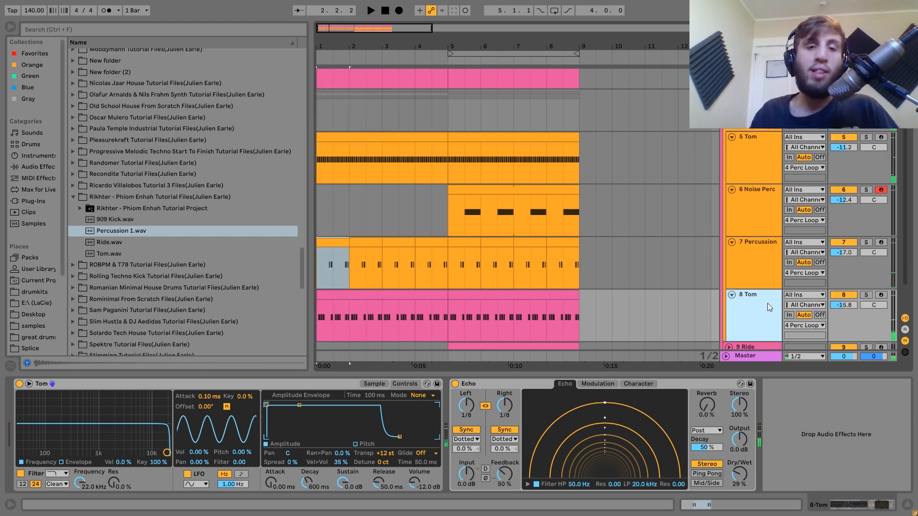
Step: Play the arrangement with track 8 Tom muted, and unmute it during playback to compare
left_click(850, 294)
key("space")
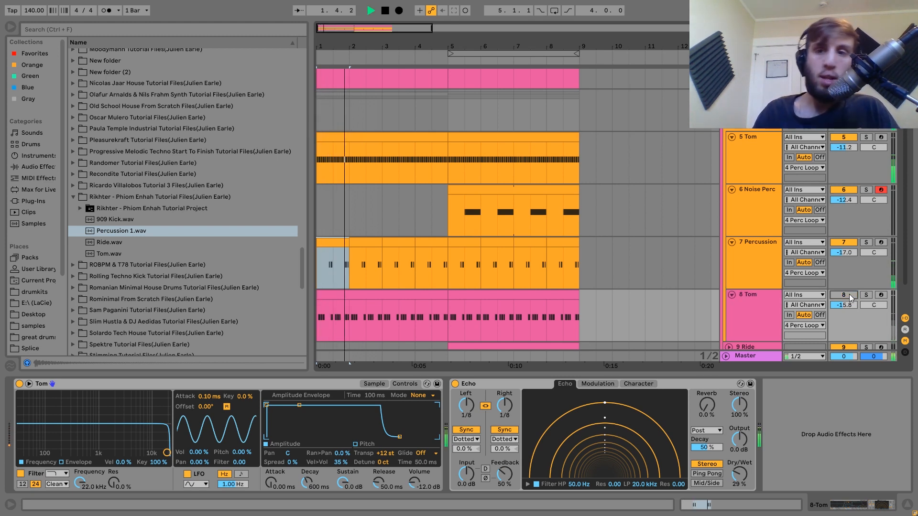
left_click(843, 294)
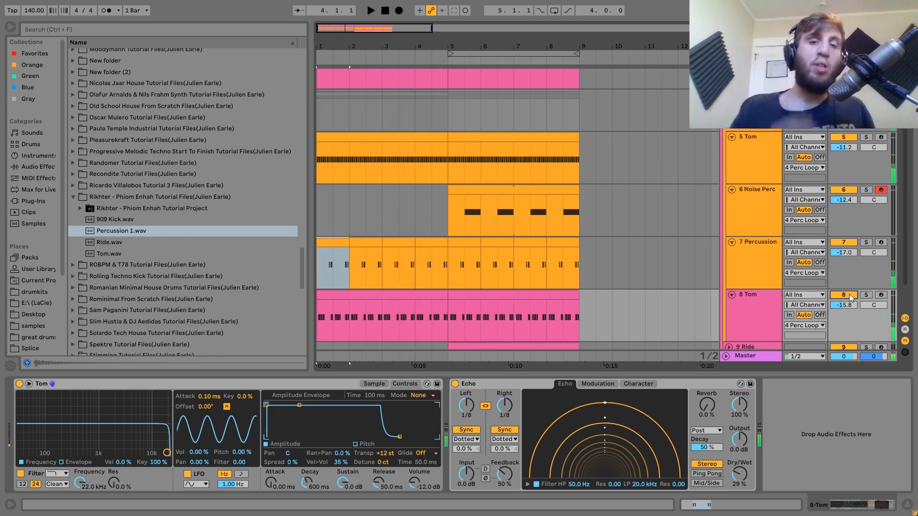
key("space")
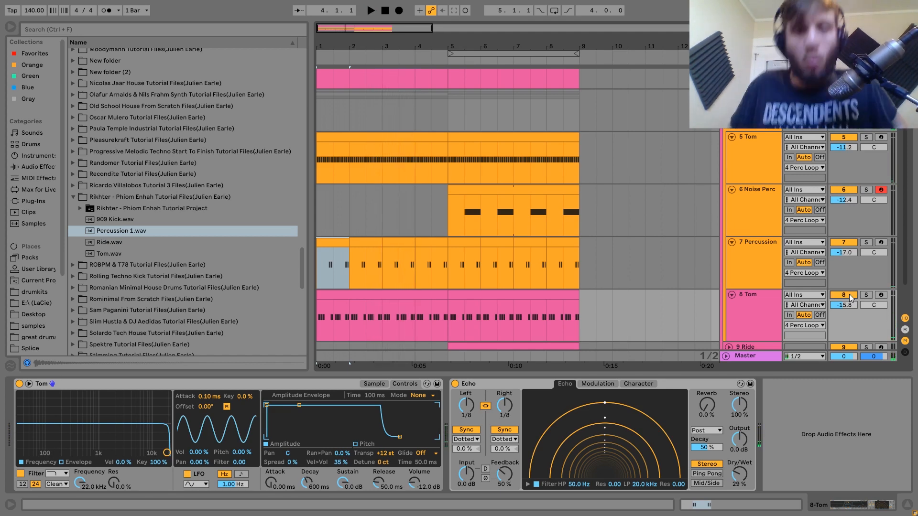
Step: Preview Tom.wav from the tutorial files, and play track 8 Tom soloed to hear its Echo
left_click(116, 254)
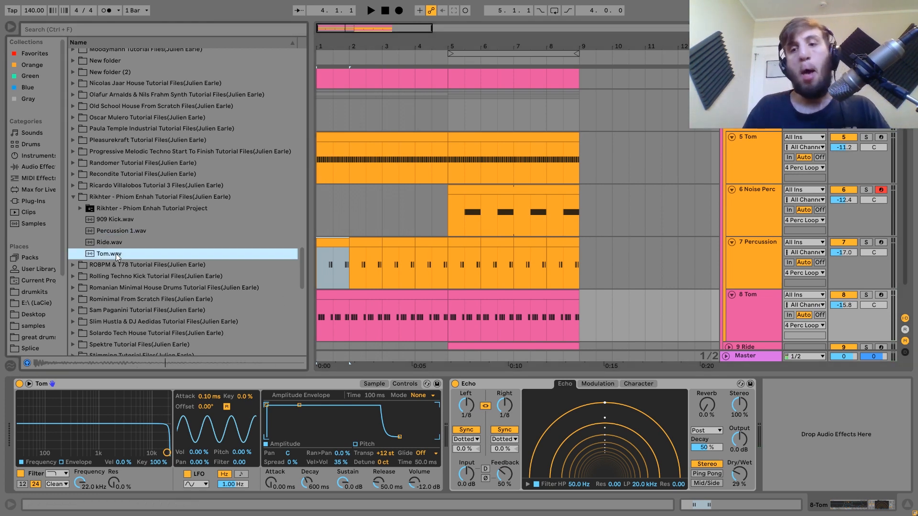
left_click(867, 295)
key("space")
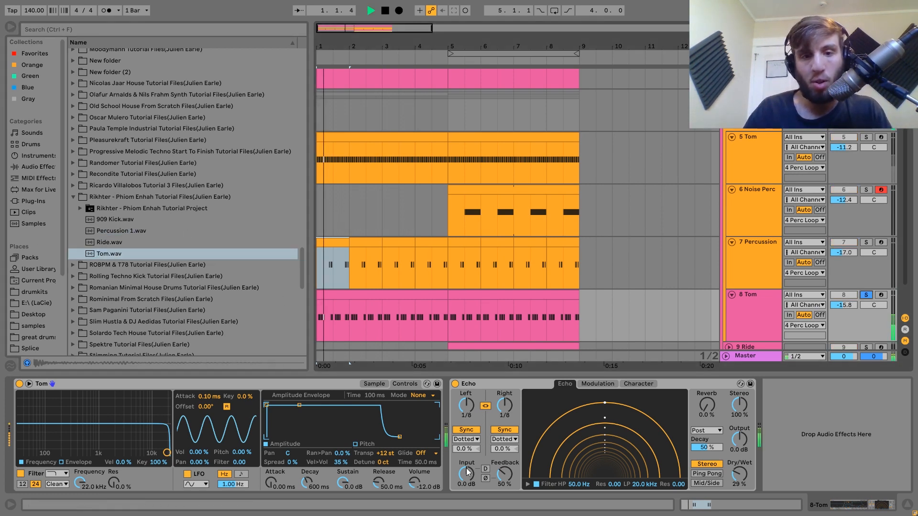
key("space")
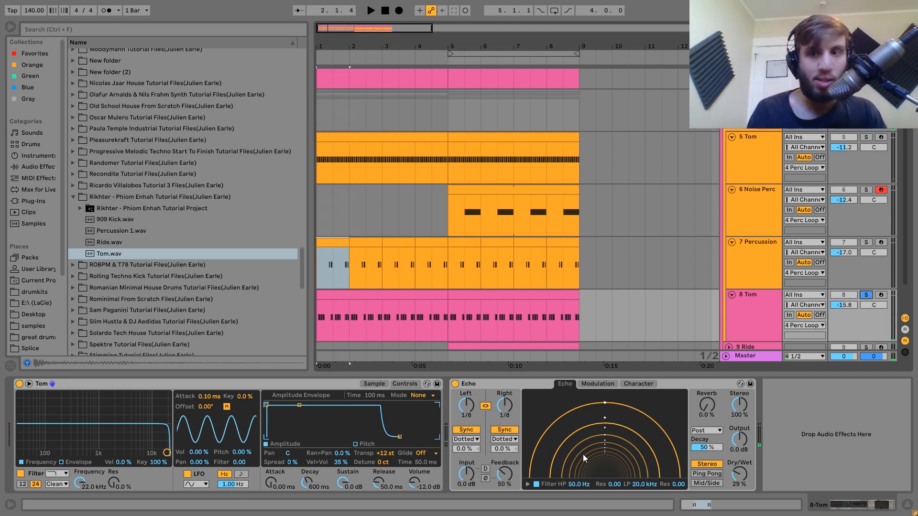
key("space")
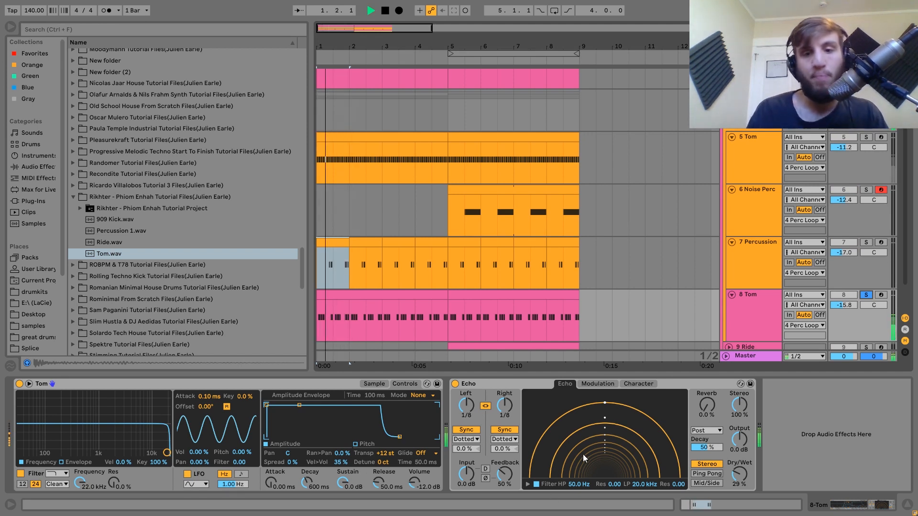
Step: Unsolo track 8 Tom and replay the arrangement, muting and unmuting the tom during playback
left_click(866, 295)
key("space")
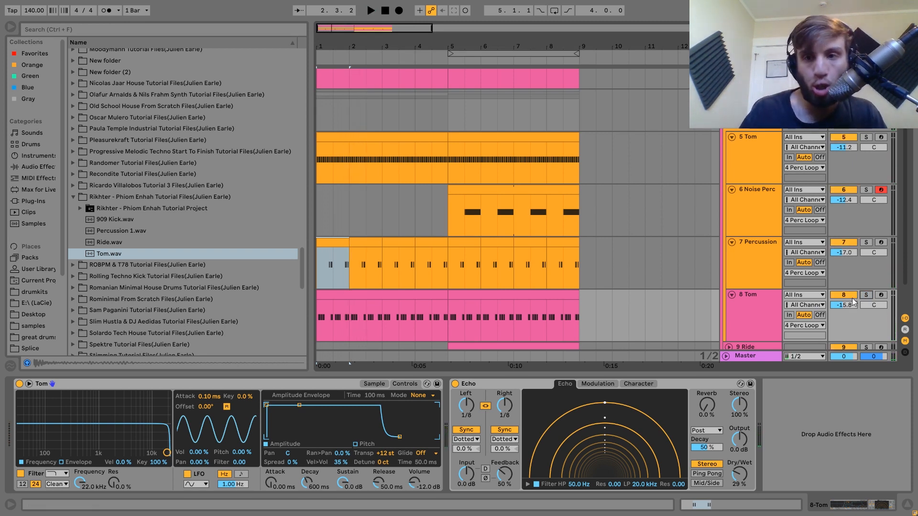
key("space")
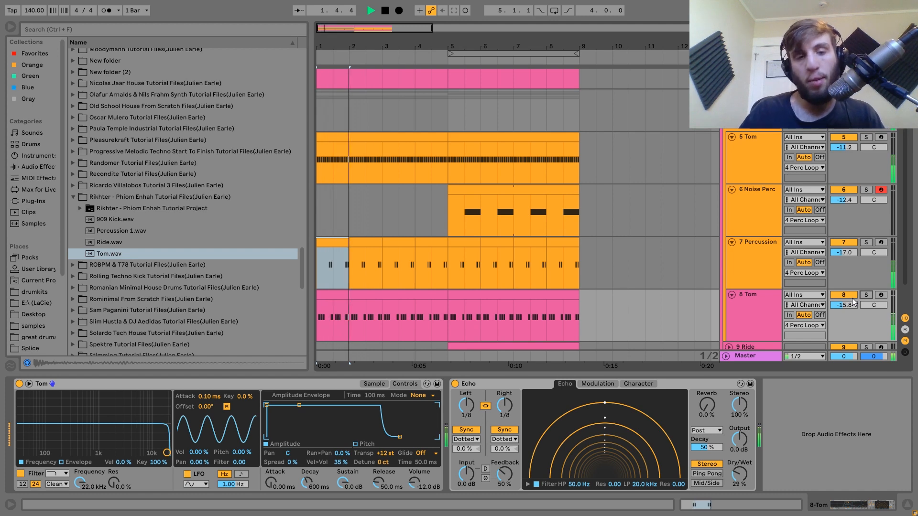
left_click(850, 295)
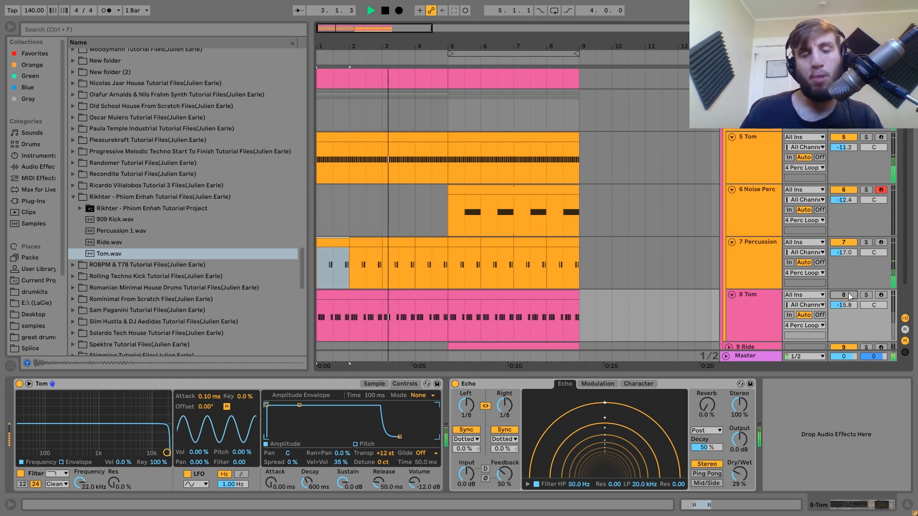
left_click(838, 296)
key("space")
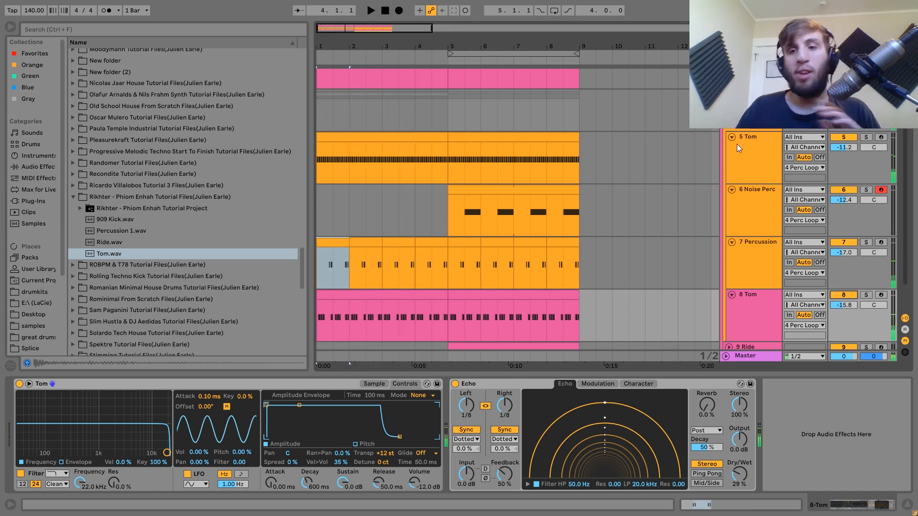
Step: Delete the disabled Reverb from the start of the Perc Loop group's effects chain
left_click(754, 94)
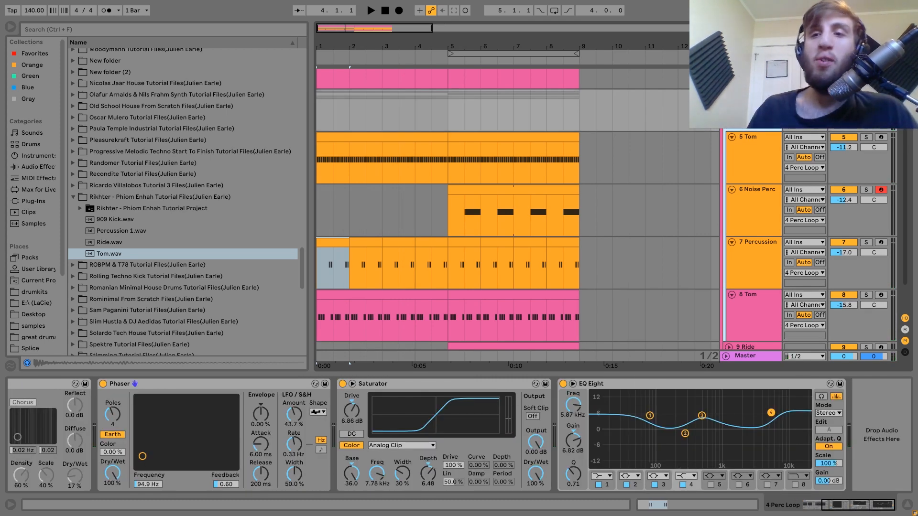
scroll(397, 418, "left", 3)
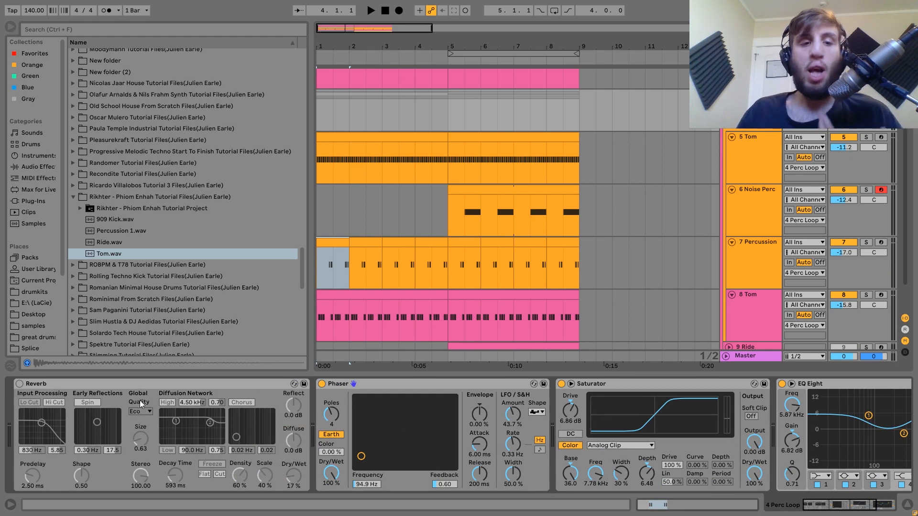
left_click(134, 387)
key("Delete")
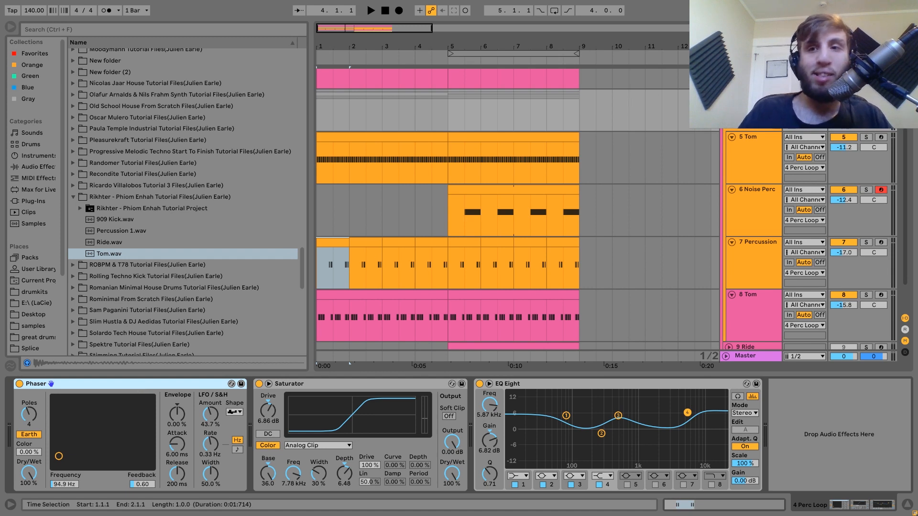
Step: Replay the arrangement from bar 1 to hear the Perc Loop group with its Phaser, Saturator and EQ Eight
key("space")
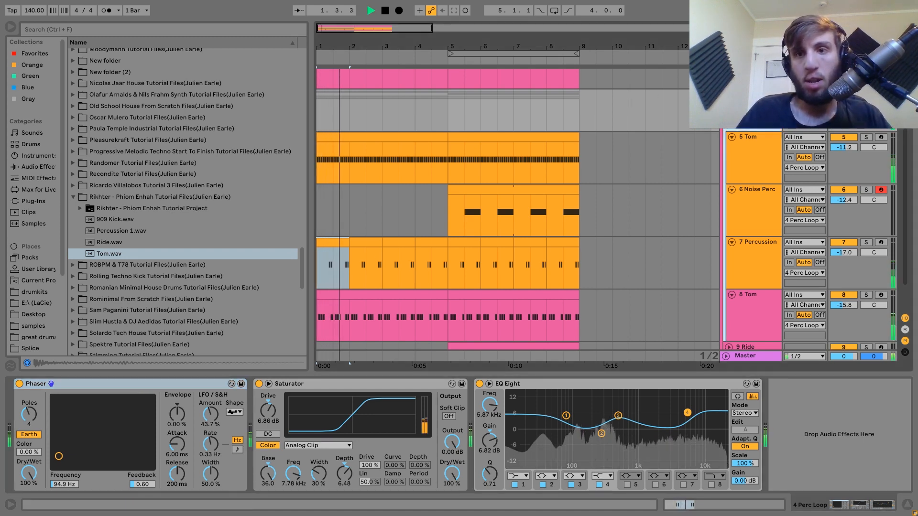
key("space")
key("space")
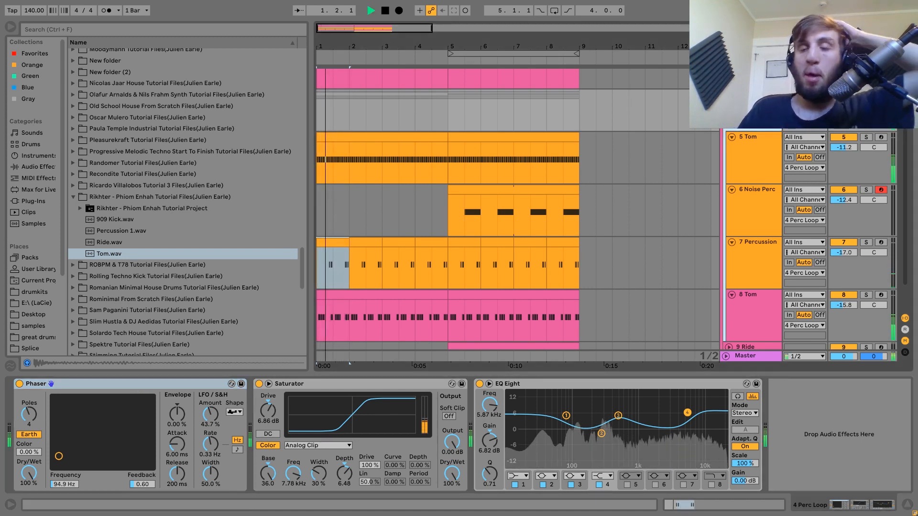
key("space")
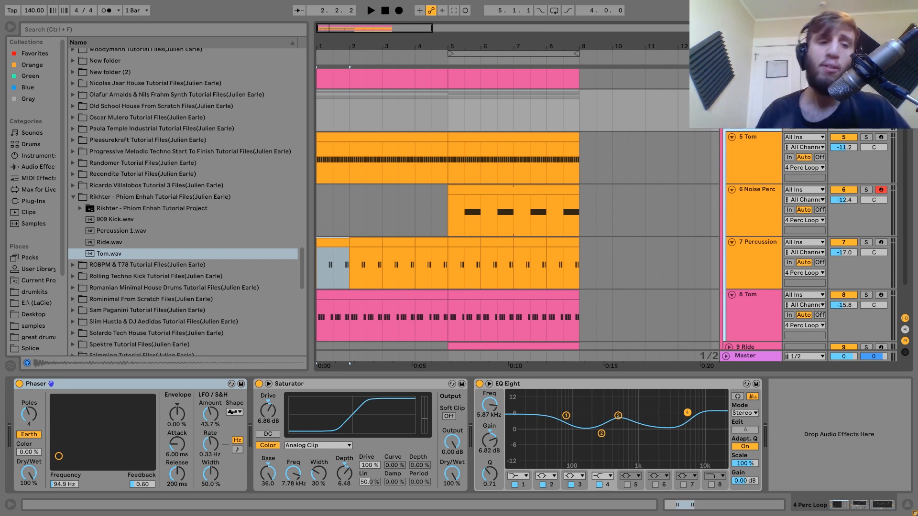
key("space")
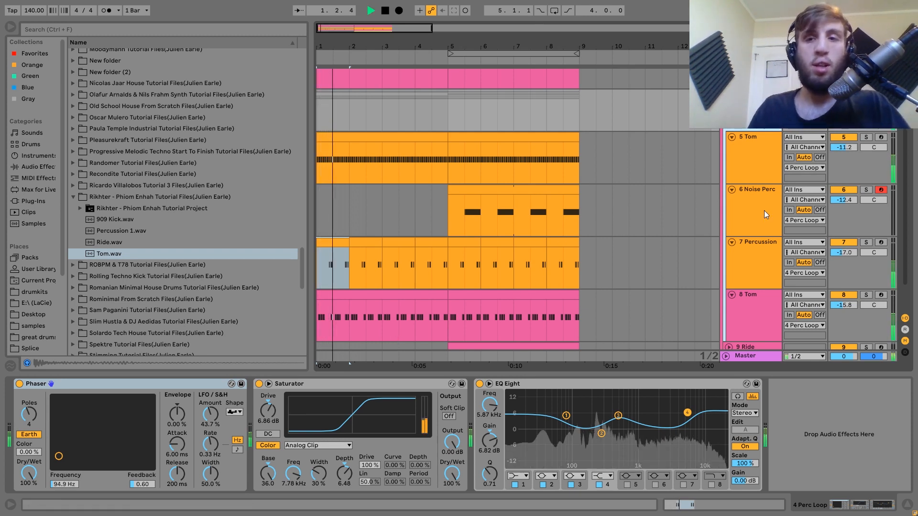
key("space")
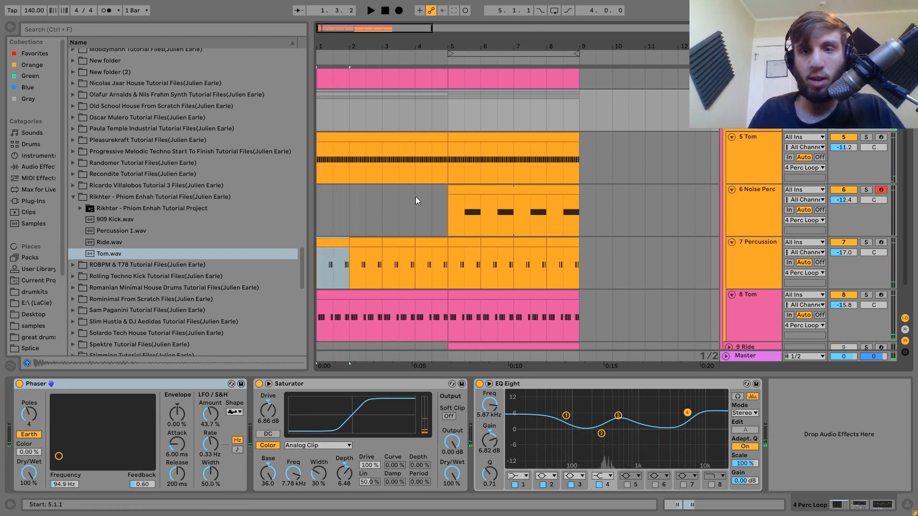
Step: Compare playback with the Perc Loop group's Phaser bypassed and re-enabled, and replay from bar 1 with it on
left_click(19, 384)
key("space")
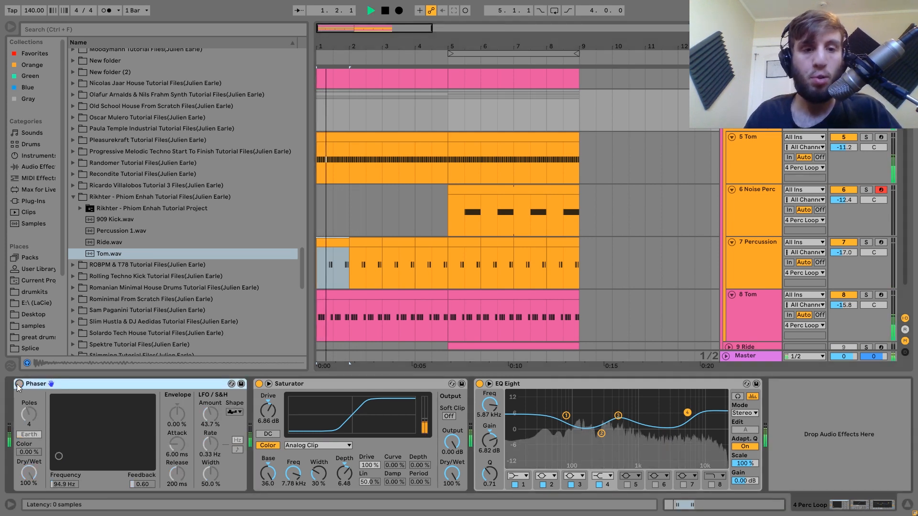
left_click(19, 384)
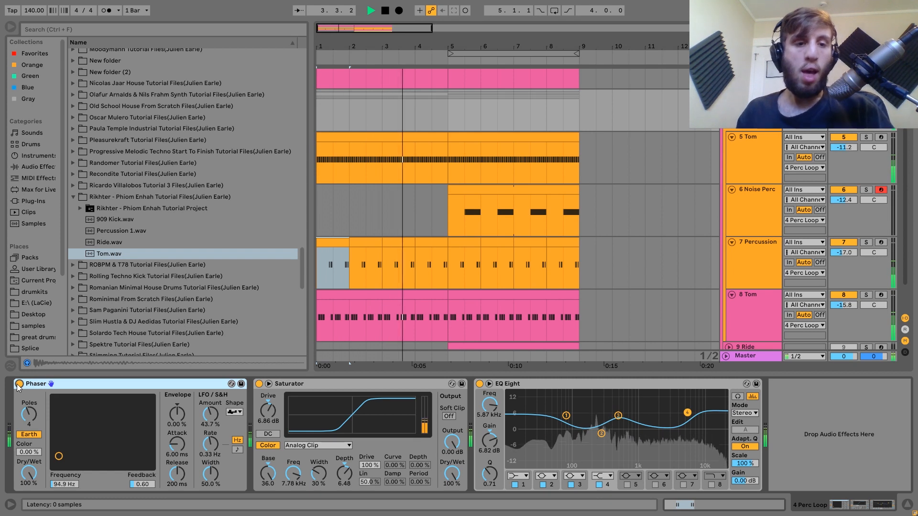
key("space")
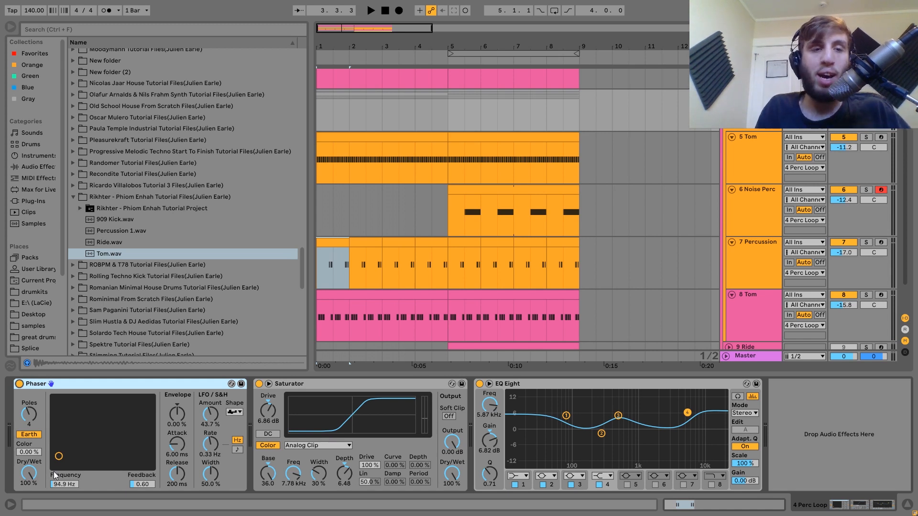
key("space")
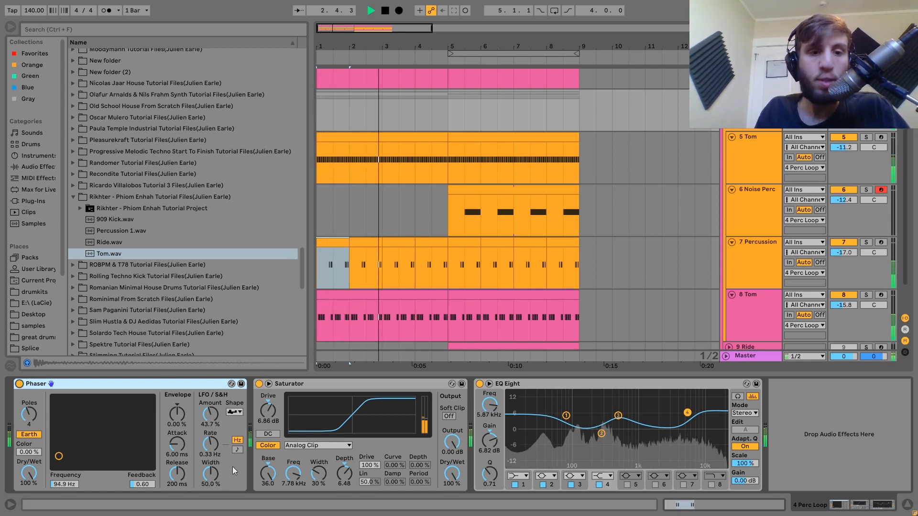
Step: Audition the Perc Loop group from bar 1 with its Phaser switched off, and replay it with the Phaser back on
key("space")
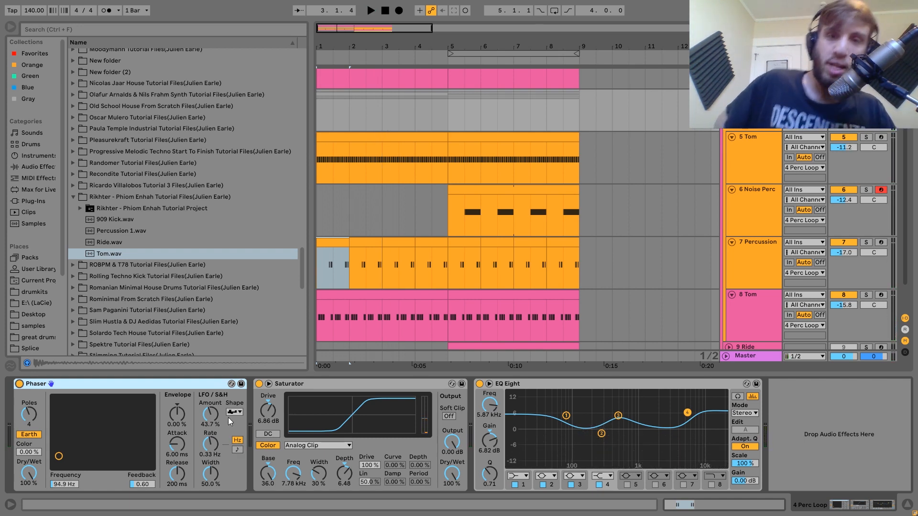
left_click(19, 384)
key("space")
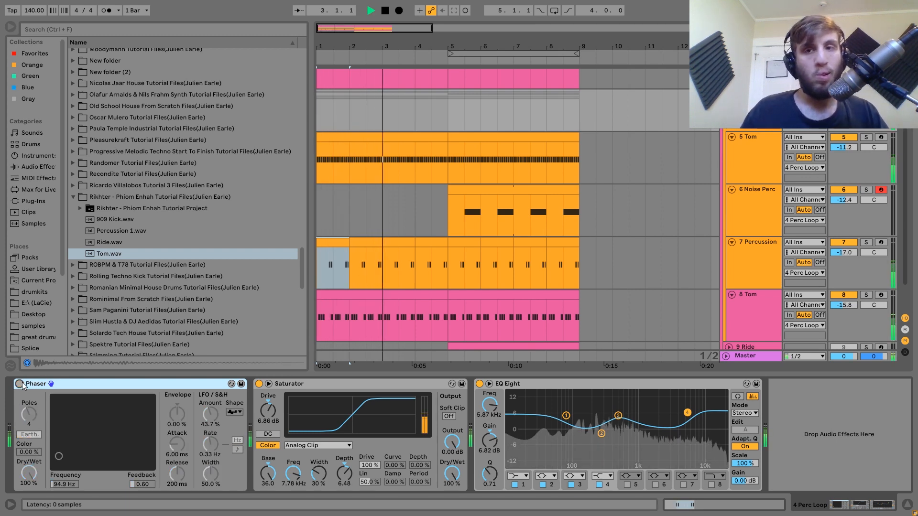
key("space")
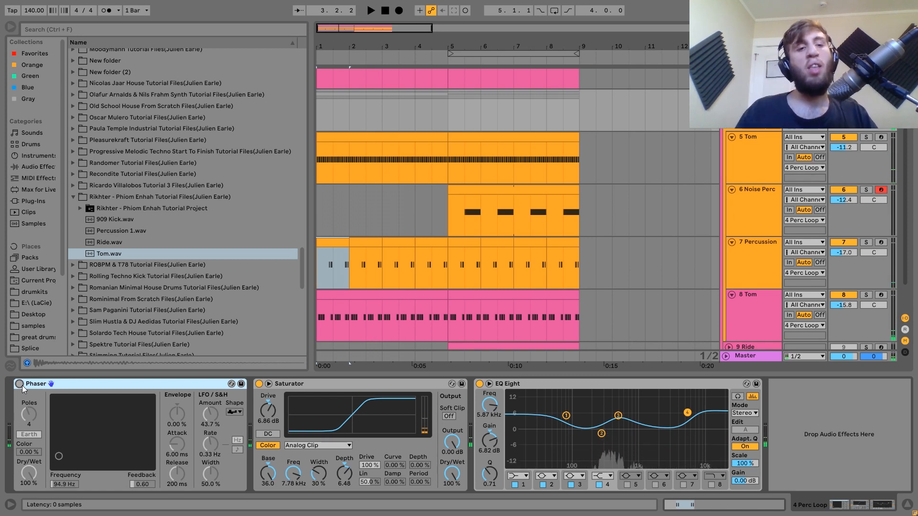
left_click(20, 384)
key("space")
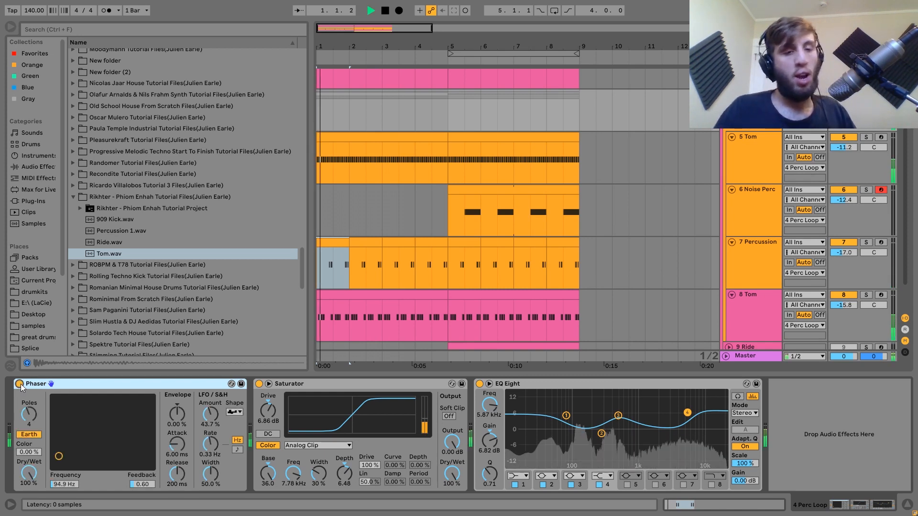
Step: Look at the Phaser's LFO shape options and track 6 Noise Perc's Auto Pan, and return to the Perc Loop group's effects chain
left_click(234, 412)
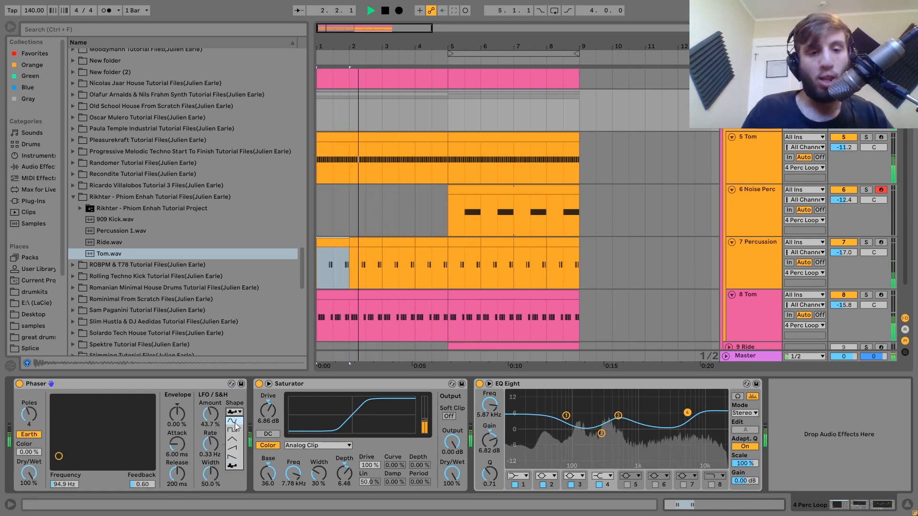
left_click(236, 491)
key("space")
left_click(774, 210)
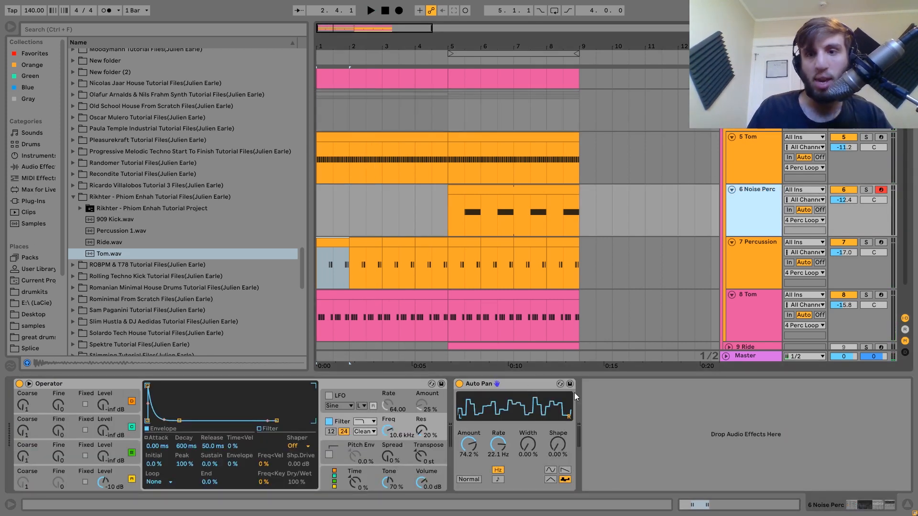
left_click(756, 117)
Step: Play the arrangement twice from bar 1 to hear the phased Perc Loop group
key("space")
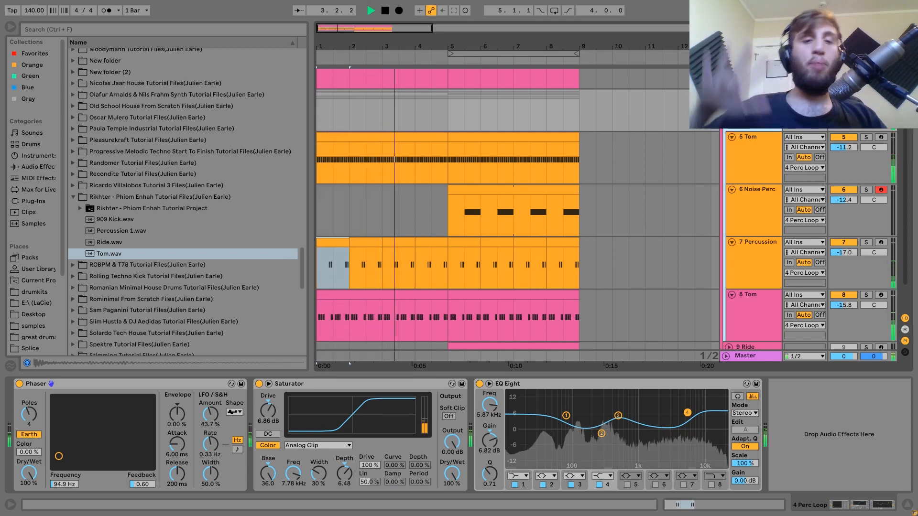
key("space")
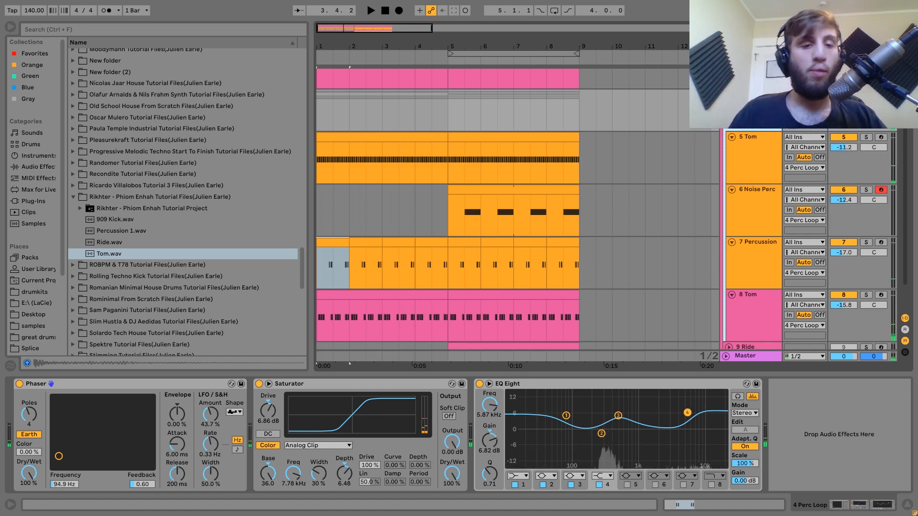
key("space")
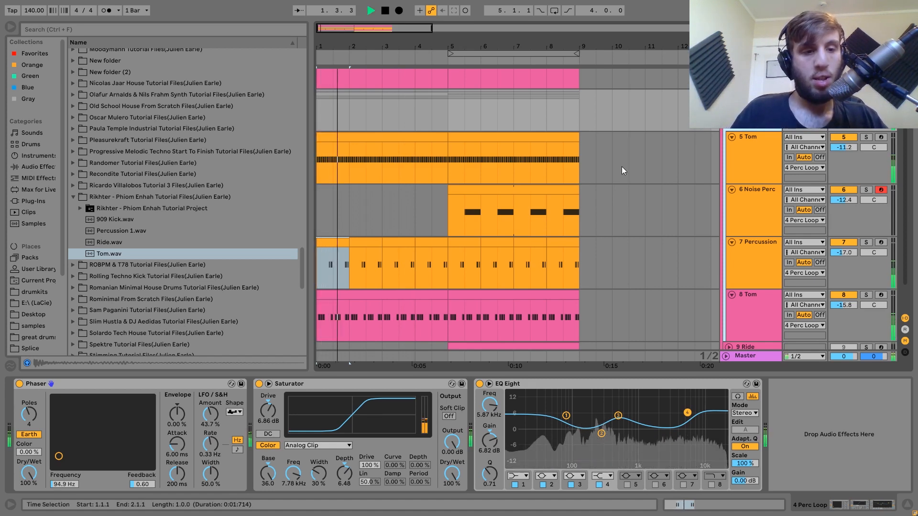
key("space")
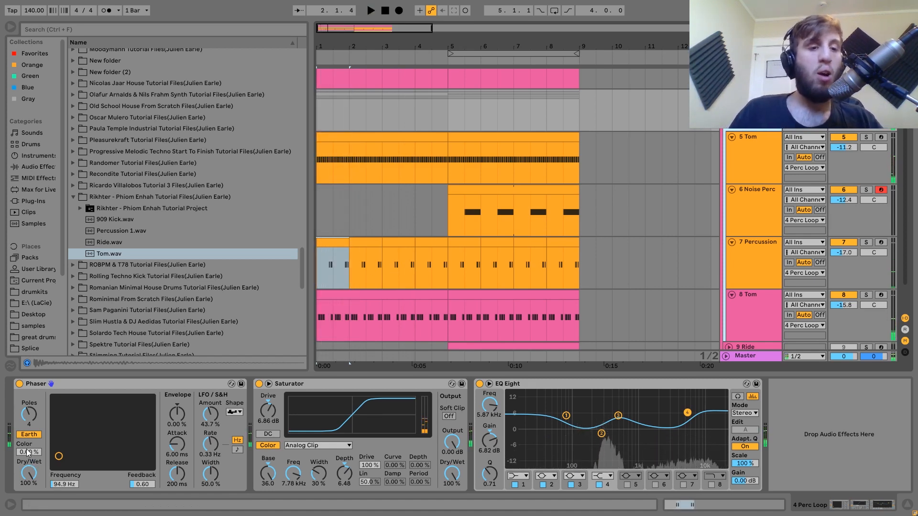
Step: Try the Phaser's Color at 100% during playback, return it to 0.00% and replay from bar 1
key("space")
key("space")
key("space")
left_click_drag(29, 454, 29, 407)
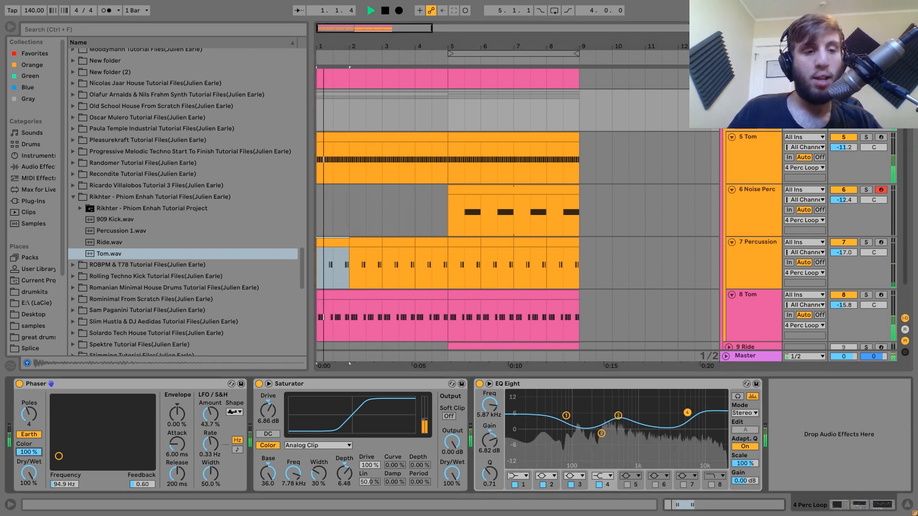
left_click_drag(30, 451, 30, 500)
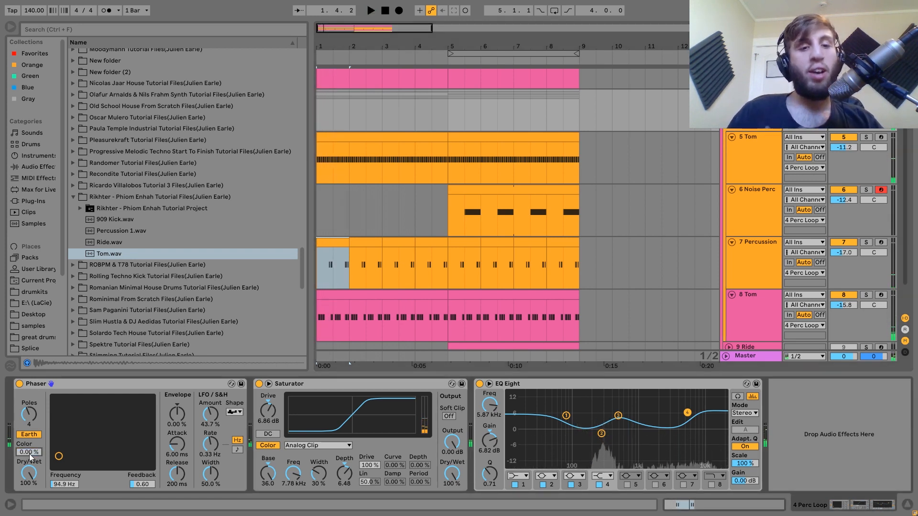
key("space")
key("space")
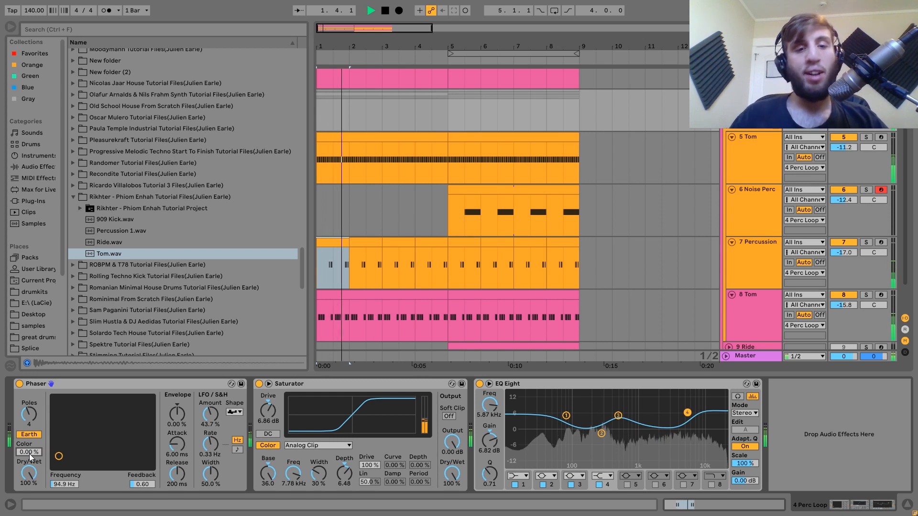
key("space")
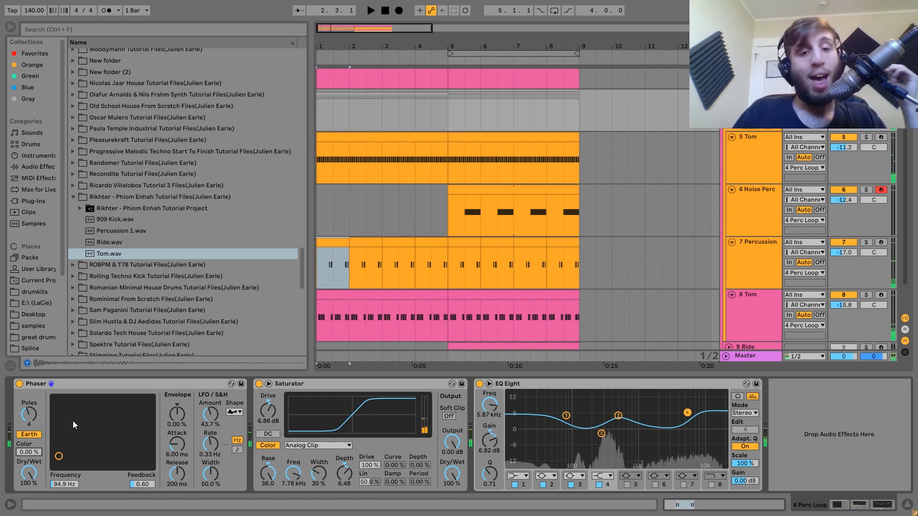
Step: Compare playback with the Perc Loop group's Saturator bypassed and re-enabled, leaving it switched on
left_click(282, 384)
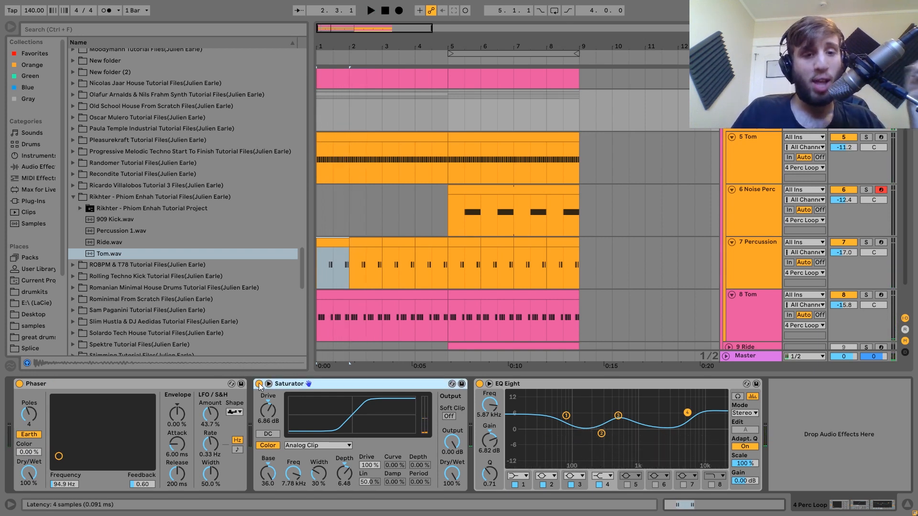
left_click(259, 384)
key("space")
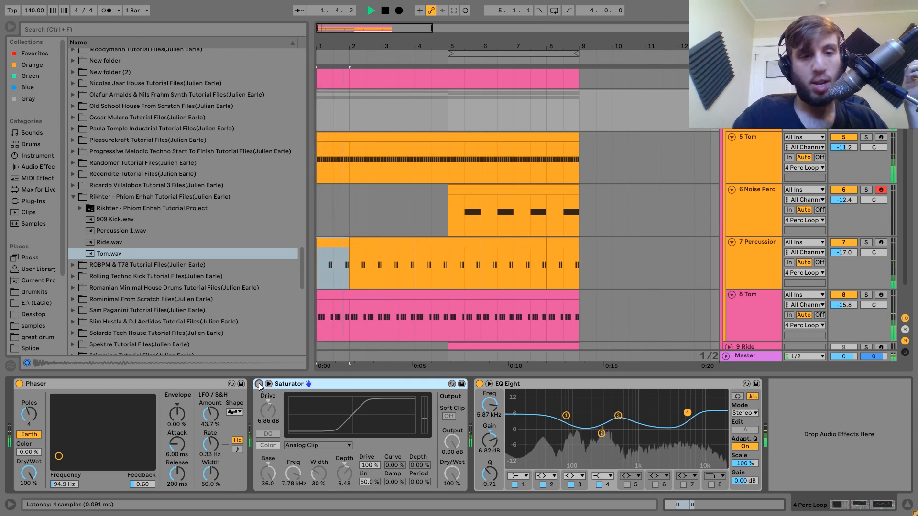
left_click(259, 384)
key("space")
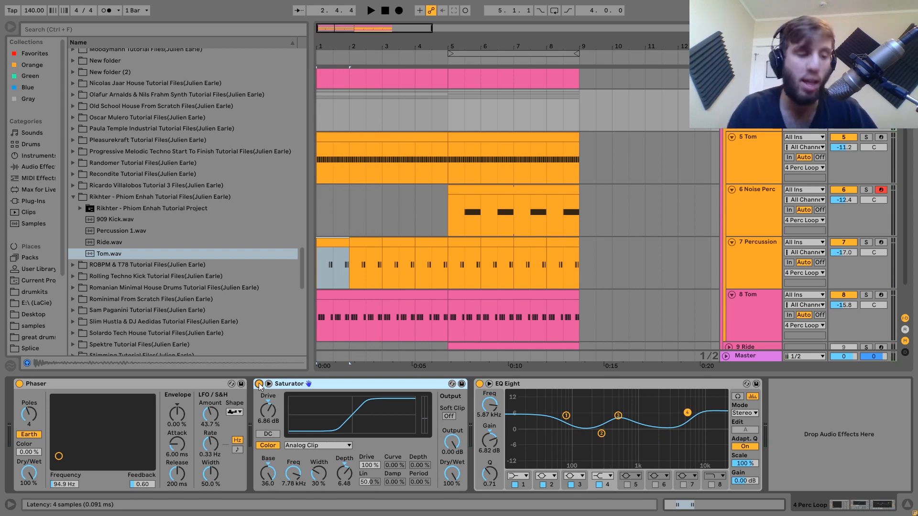
left_click(259, 384)
key("space")
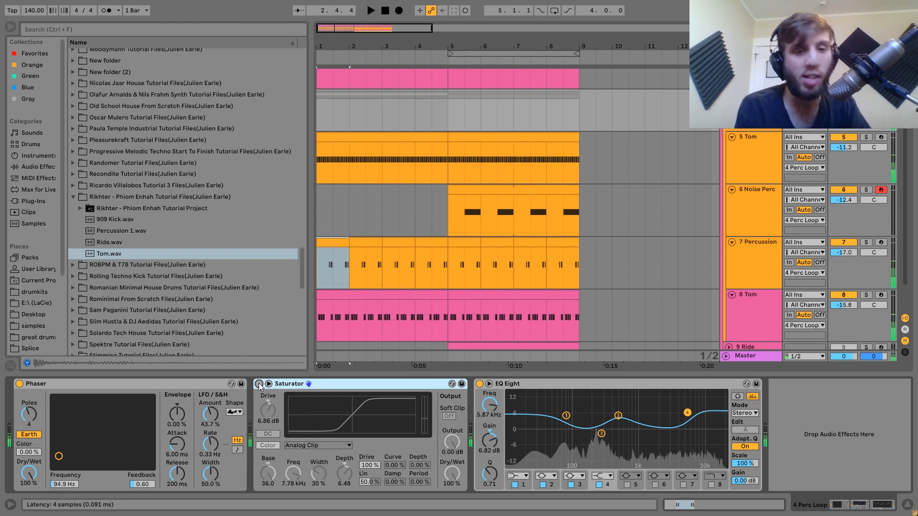
left_click(259, 384)
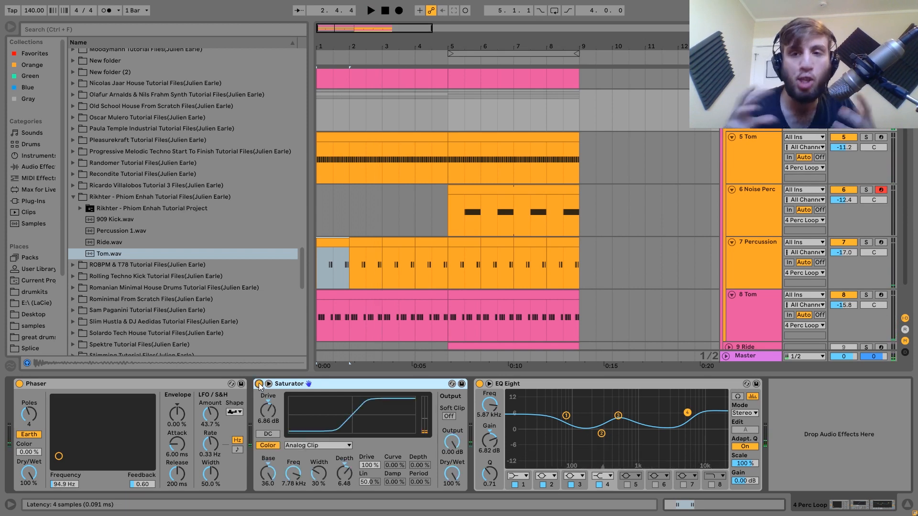
Step: Replay the arrangement from bar 1 to hear the Perc Loop group with the Saturator on
key("space")
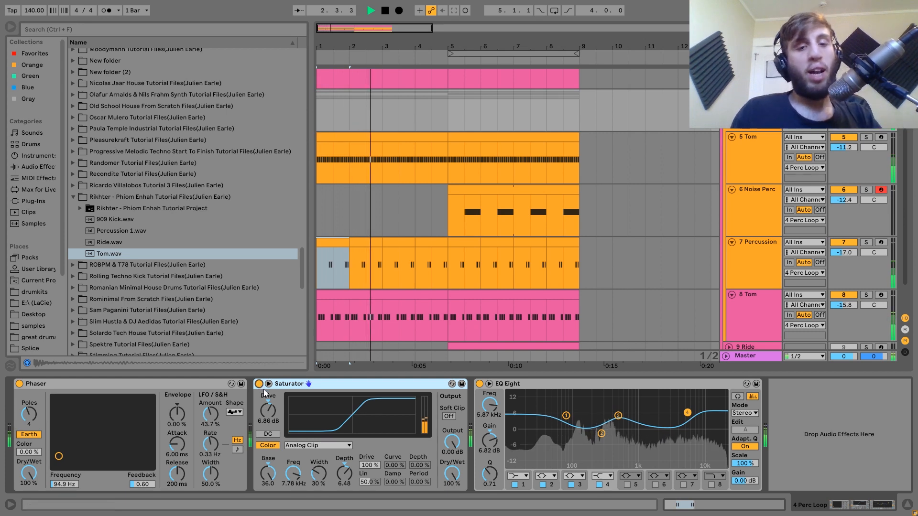
key("space")
key("space")
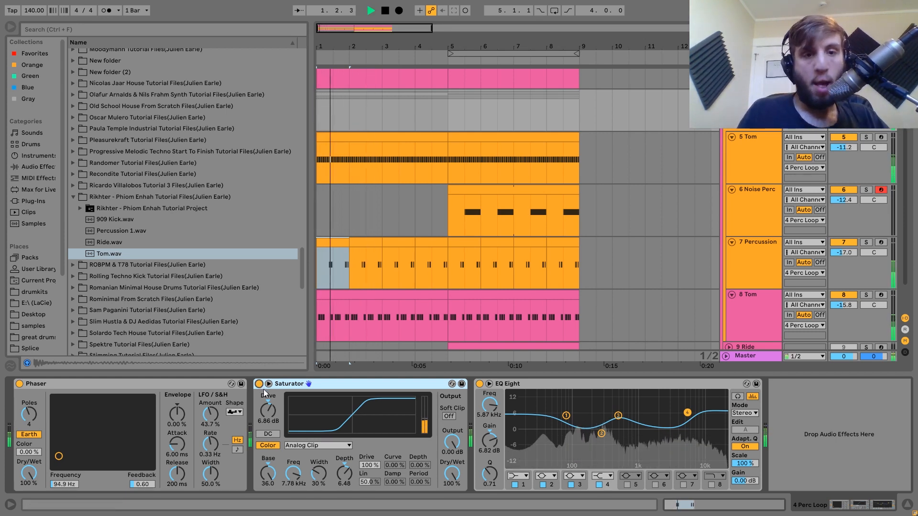
key("space")
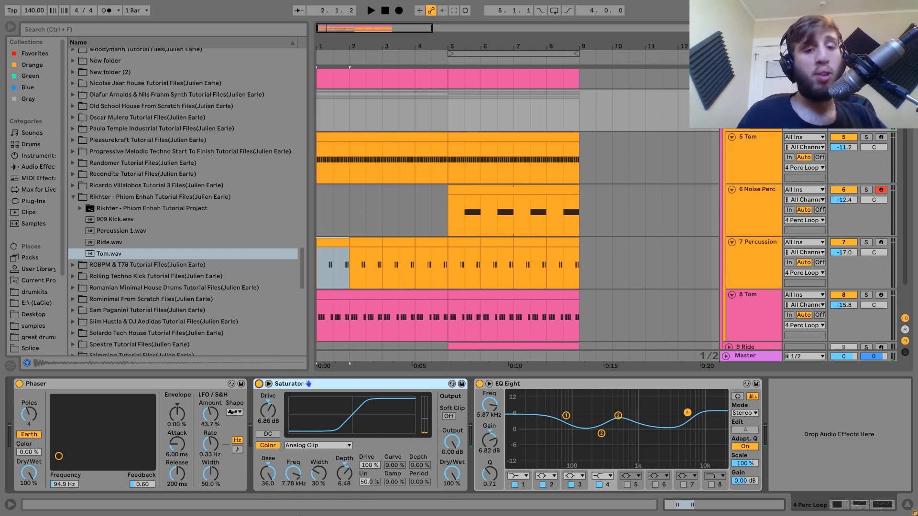
Step: Try the Saturator's Base at 0.00 during playback and bring it back to 36.0
left_click(276, 478)
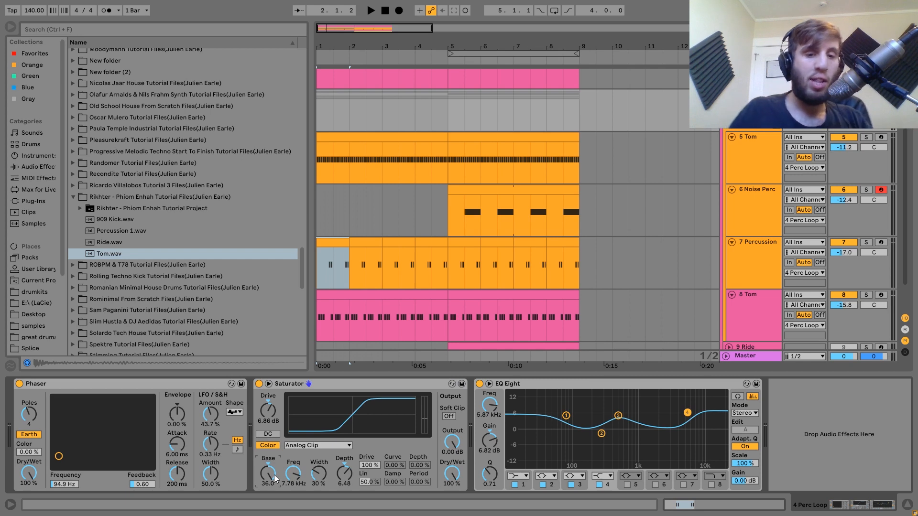
key("space")
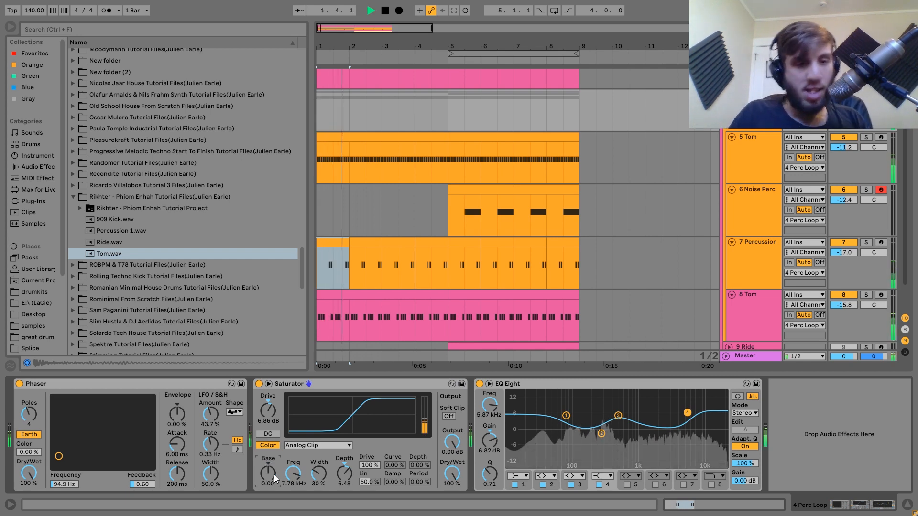
left_click_drag(274, 478, 274, 442)
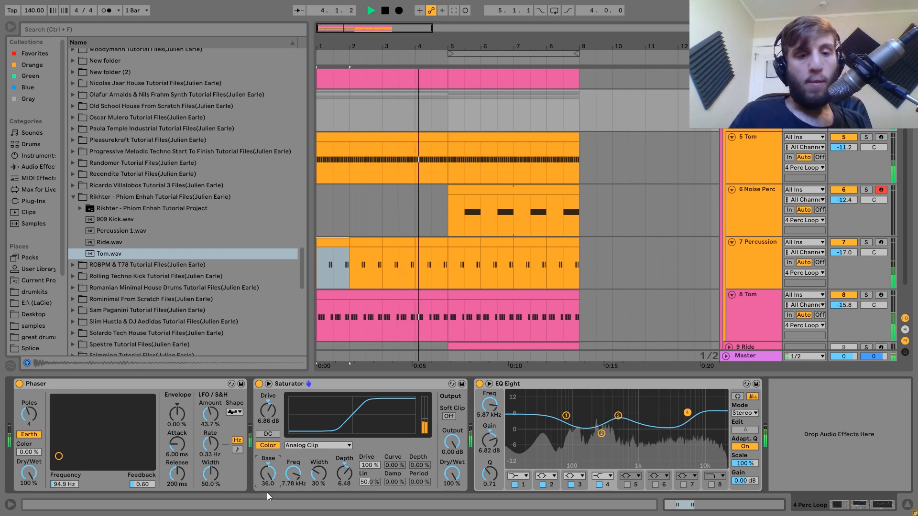
key("space")
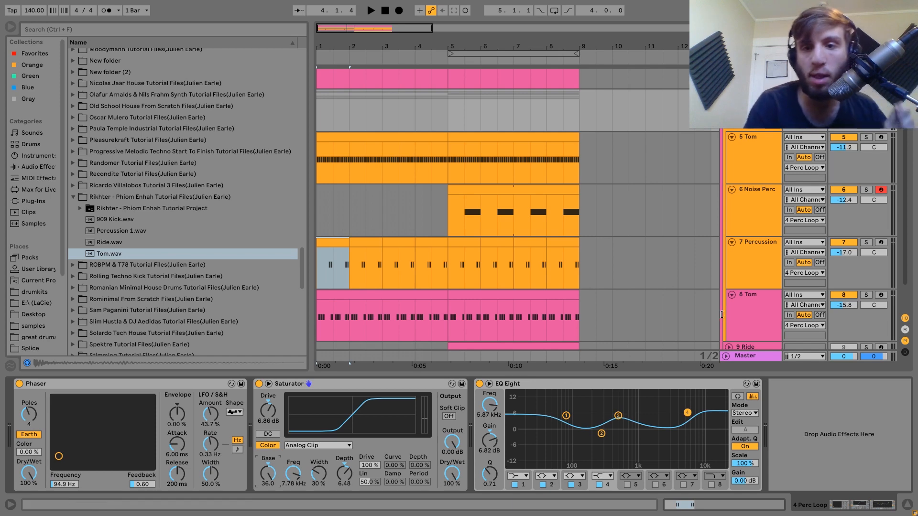
Step: Examine the Drums group's EQ Eight and Saturator chain alongside the Perc Loop group's effects chain
scroll(776, 205, "up", 3)
left_click(756, 76)
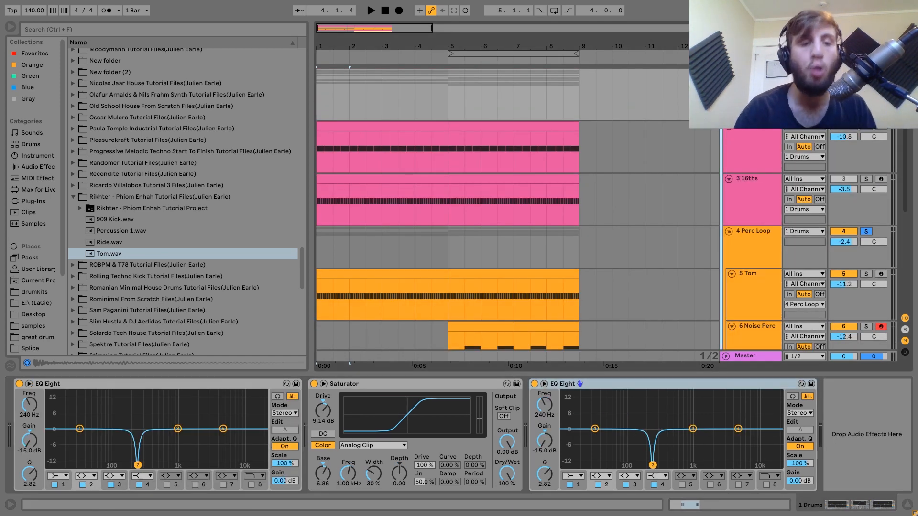
scroll(755, 95, "down", 3)
left_click(754, 123)
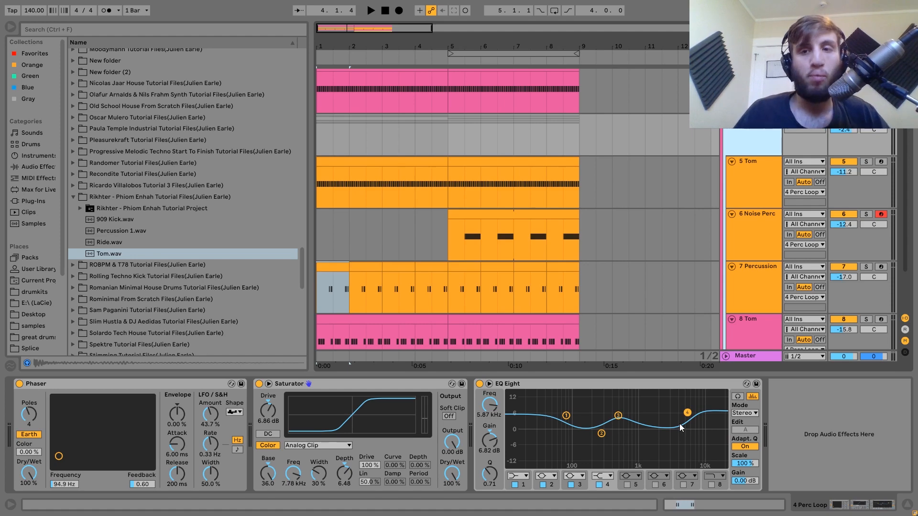
scroll(638, 302, "up", 3)
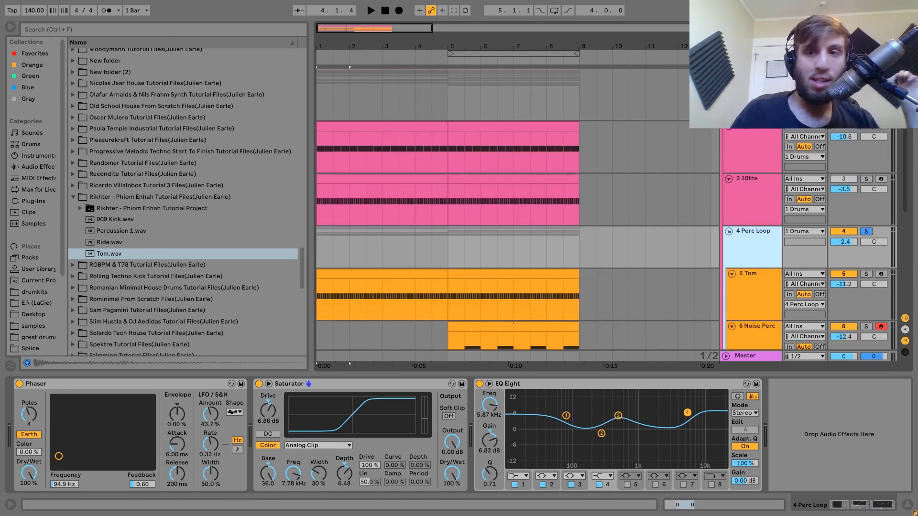
left_click(750, 90)
left_click(386, 384)
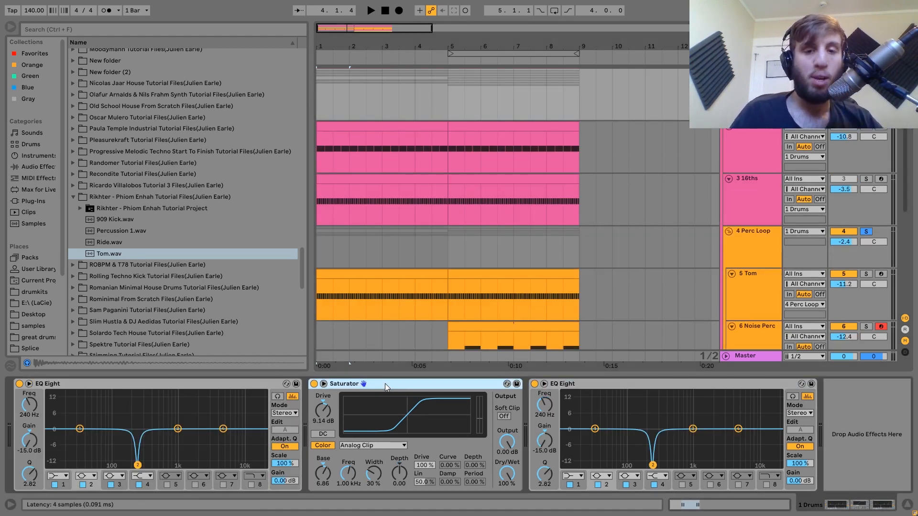
left_click(749, 240)
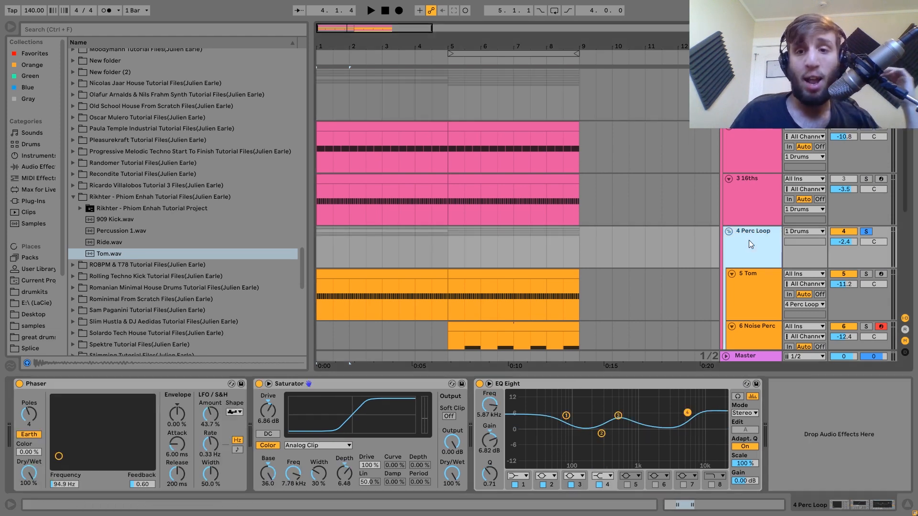
Step: Play the soloed Perc Loop group briefly from bar 1 and take it out of solo
key("space")
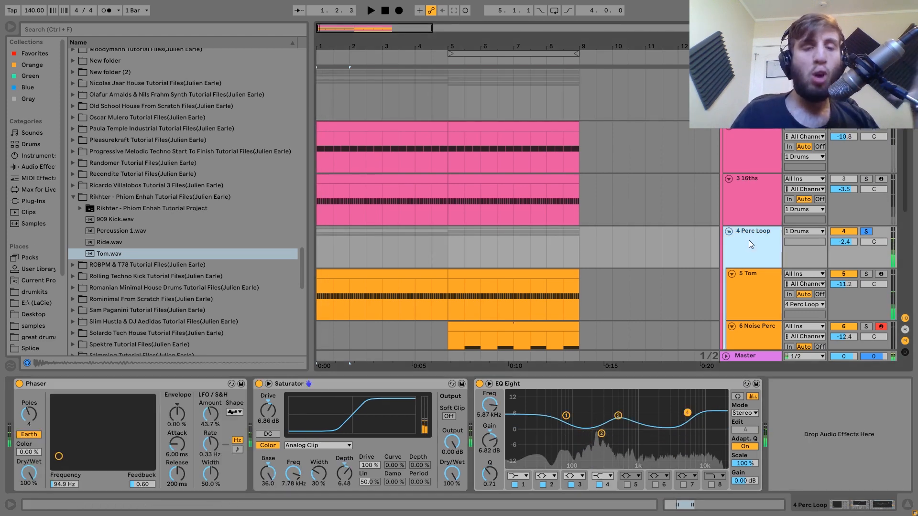
key("space")
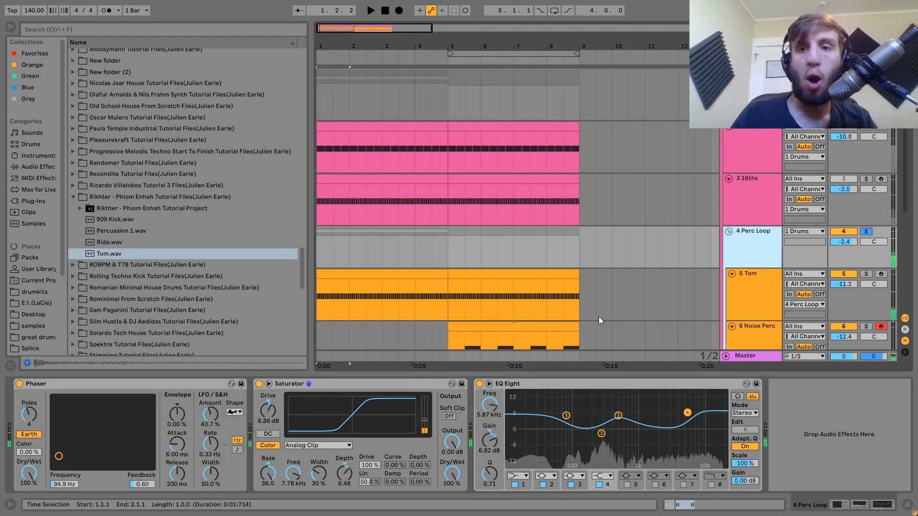
left_click(866, 231)
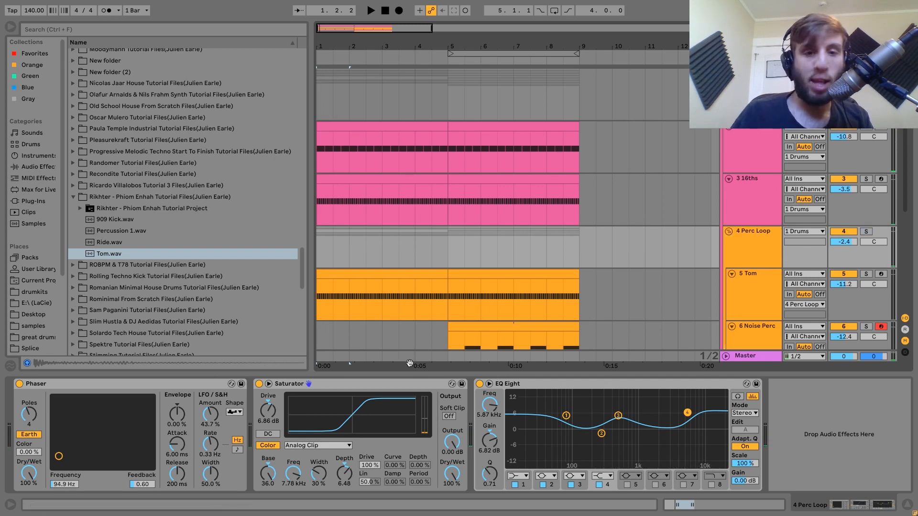
Step: Compare full-mix playback from bar 1 with the Perc Loop group's EQ Eight bypassed and re-enabled, leaving it switched on
key("space")
left_click(480, 385)
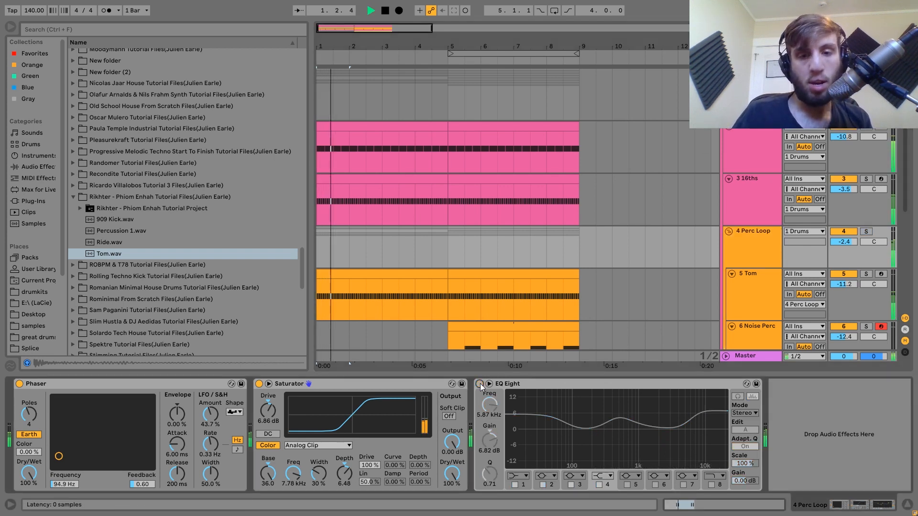
left_click(480, 384)
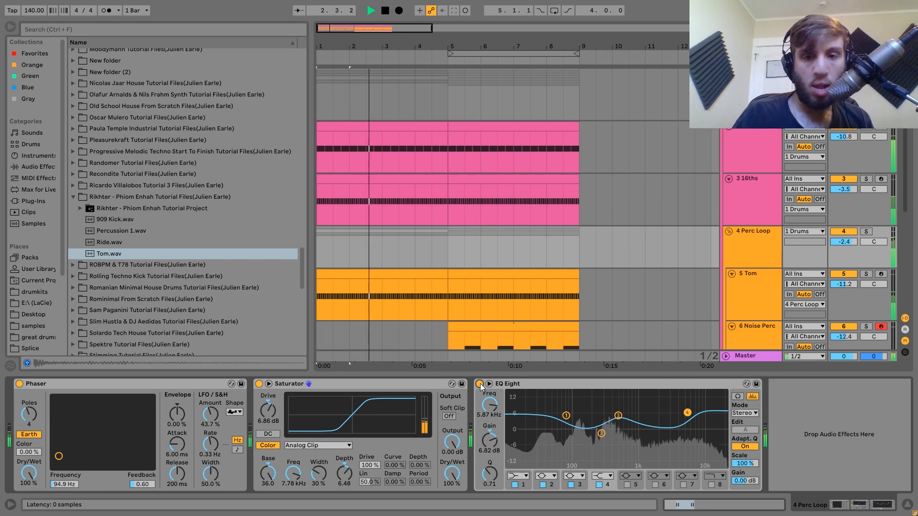
key("space")
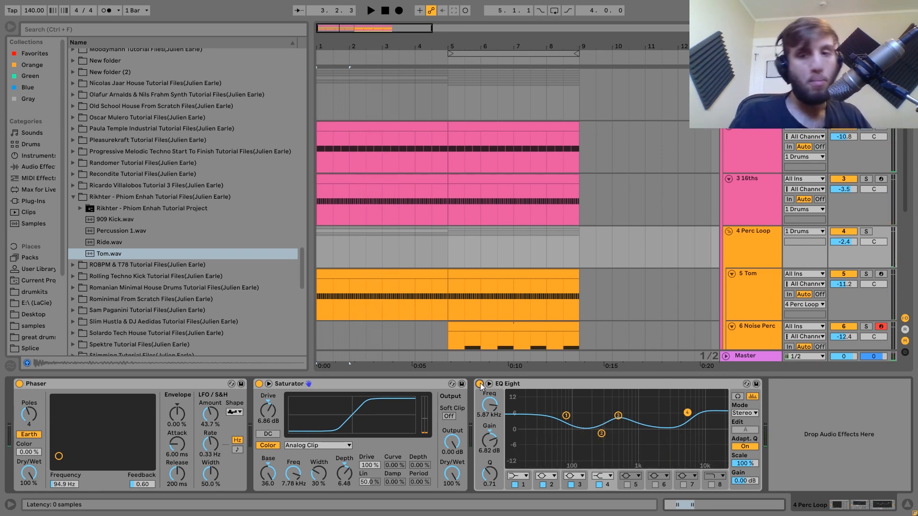
Step: Solo and unfold the Ride track, select its clip in bars 5 to 8 and play it
scroll(607, 200, "down", 5)
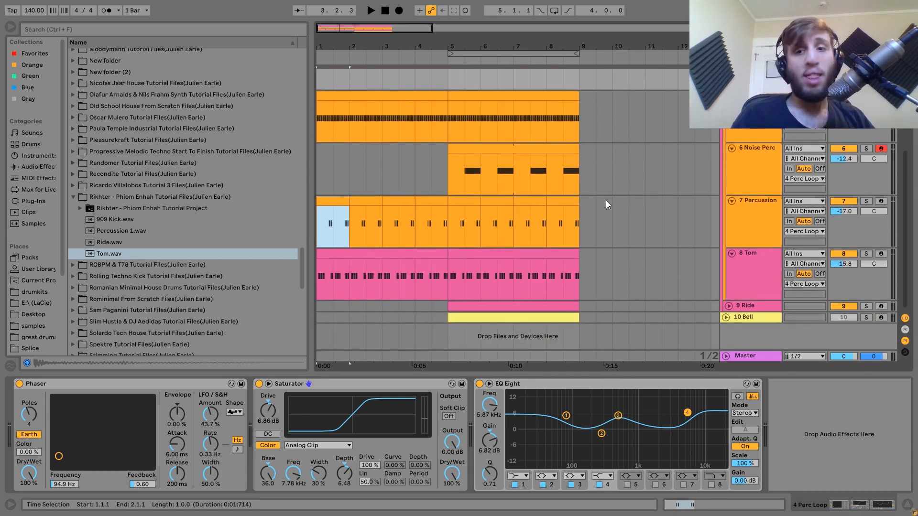
left_click(760, 306)
left_click(866, 305)
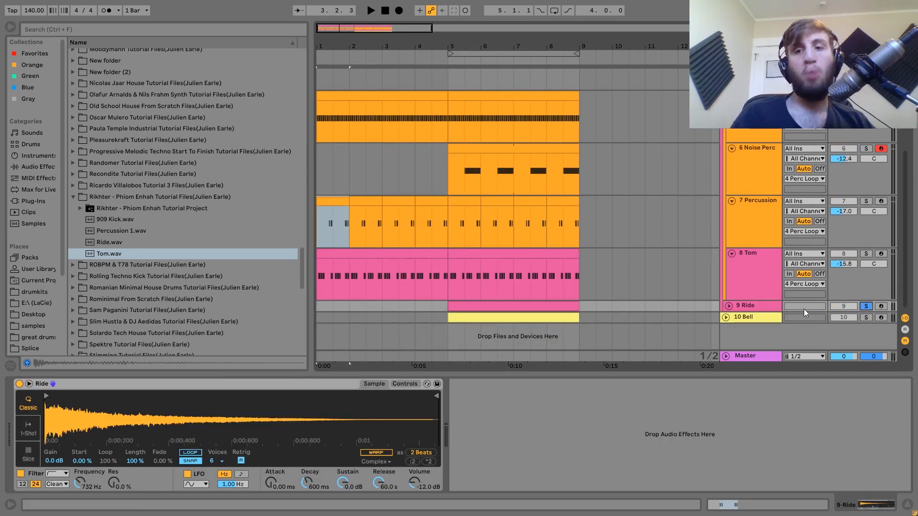
left_click(729, 306)
left_click(509, 304)
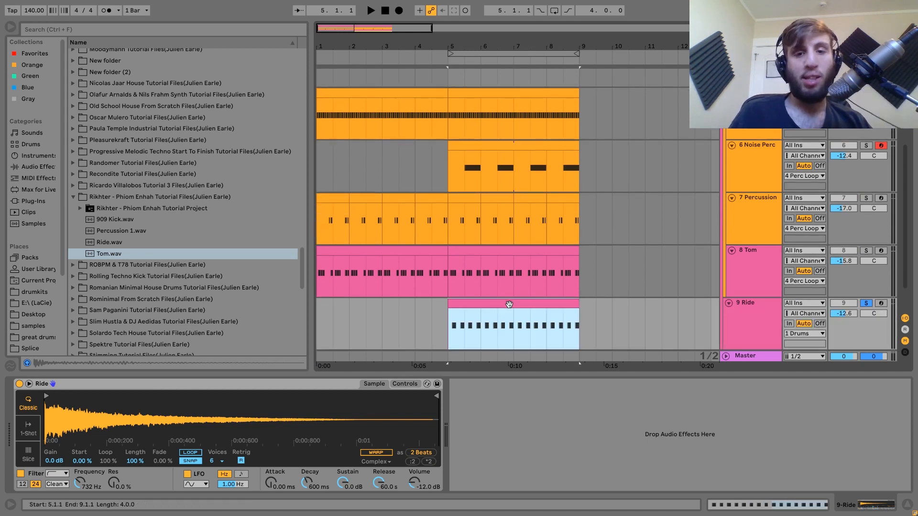
key("space")
scroll(560, 303, "down", 2)
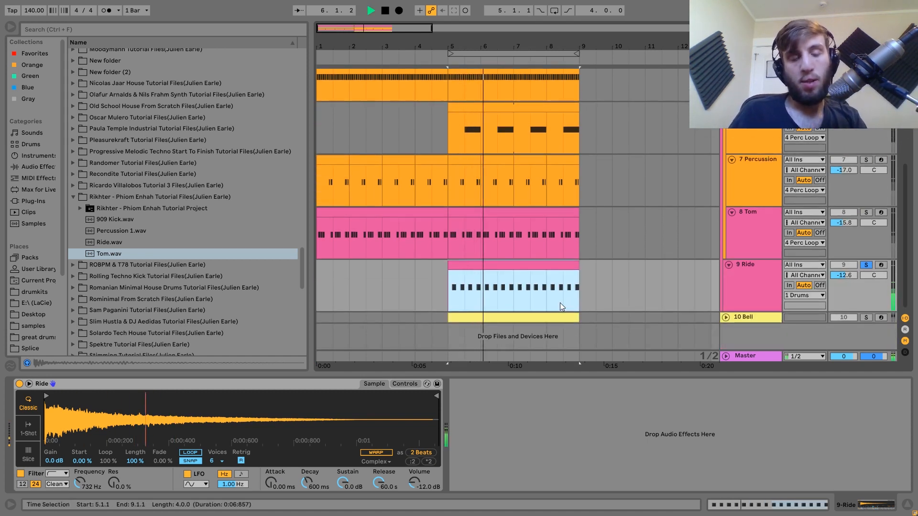
key("space")
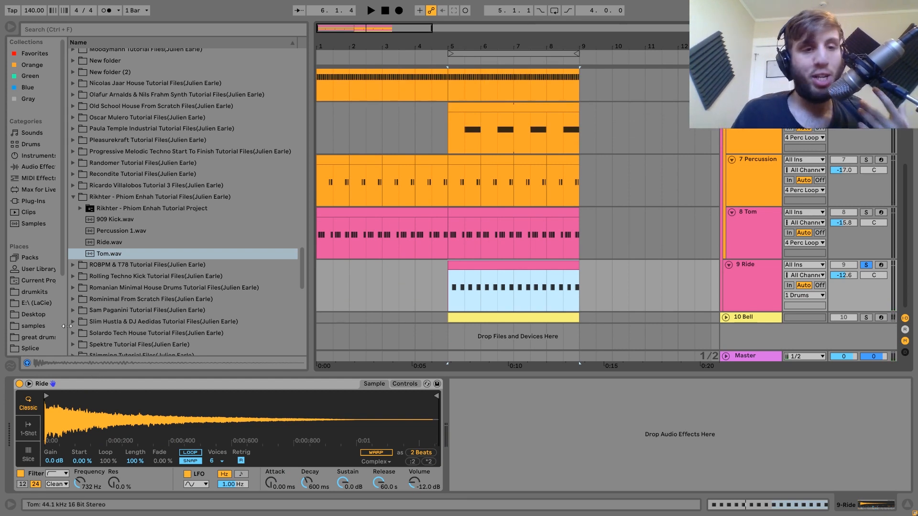
Step: Select Ride.wav in the browser and audition the soloed Ride while checking its Simpler filter, leaving the filter on
left_click(99, 240)
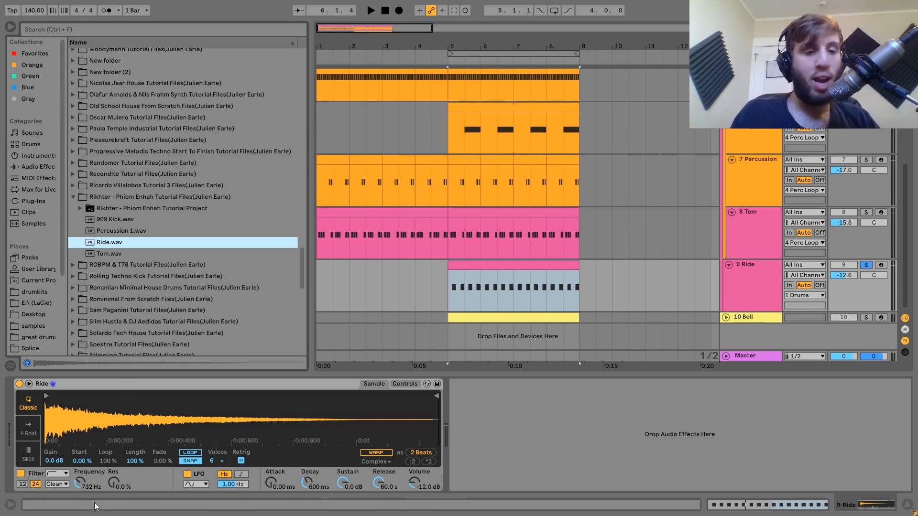
key("space")
left_click(20, 474)
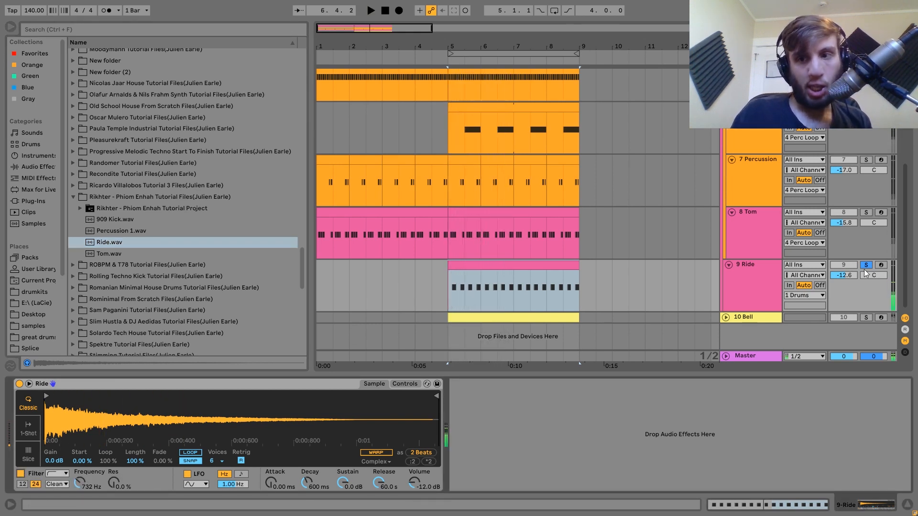
Step: Take the Ride track out of solo and play the full arrangement from bar 5 to hear it in context
left_click(866, 265)
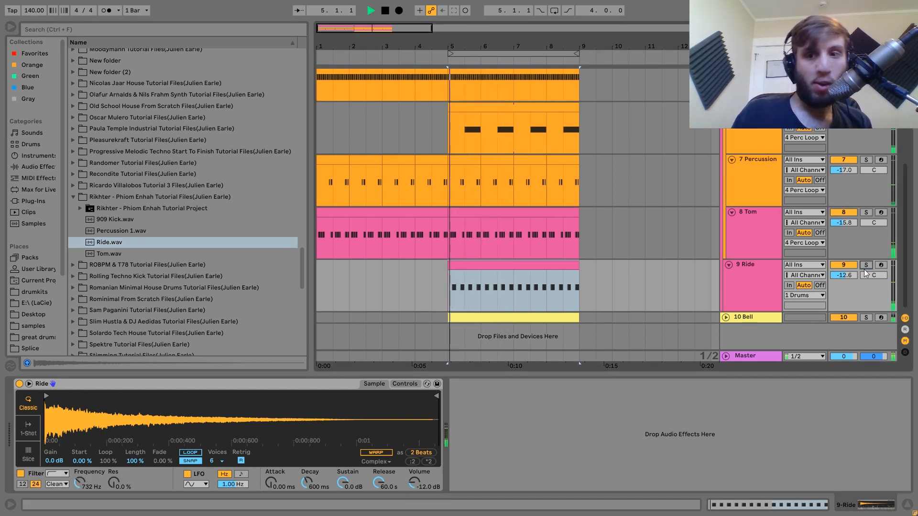
key("space")
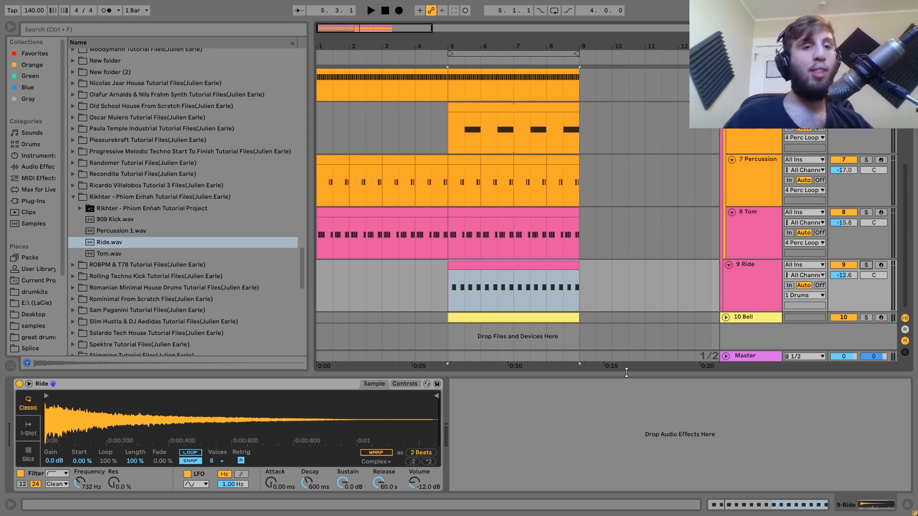
key("space")
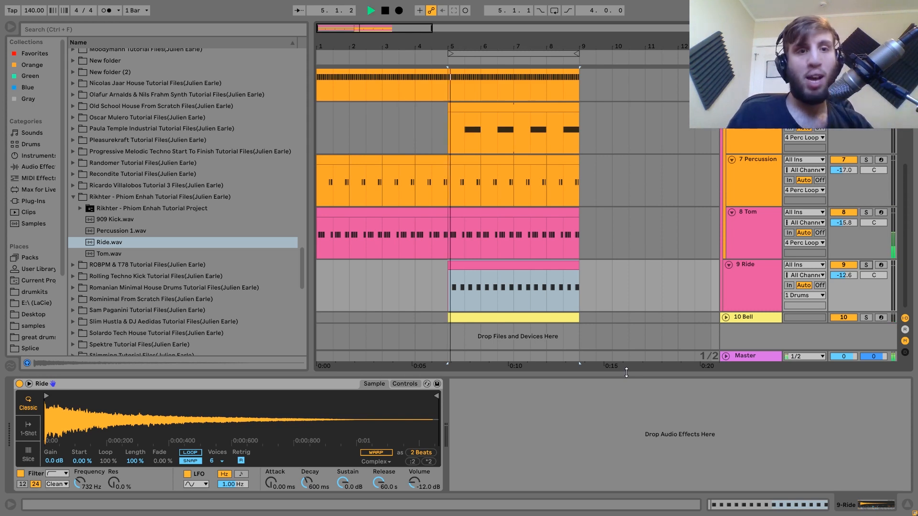
left_click(756, 263)
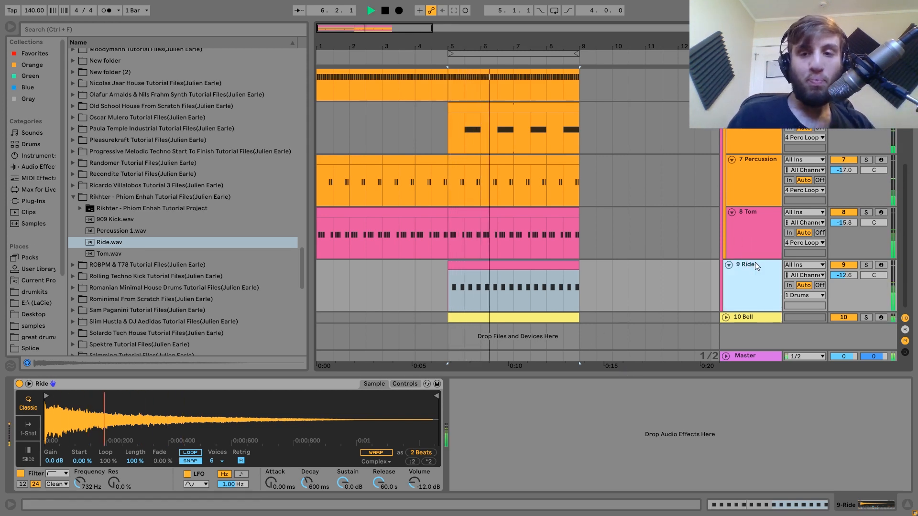
key("space")
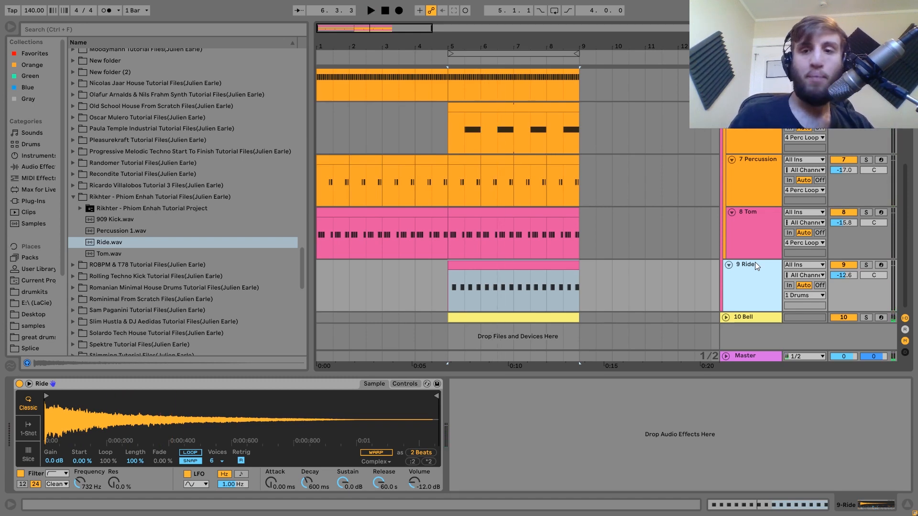
Step: Show the Drums group's effects chain and play the arrangement from bar 1 with all its devices on
scroll(755, 265, "up", 5)
left_click(747, 82)
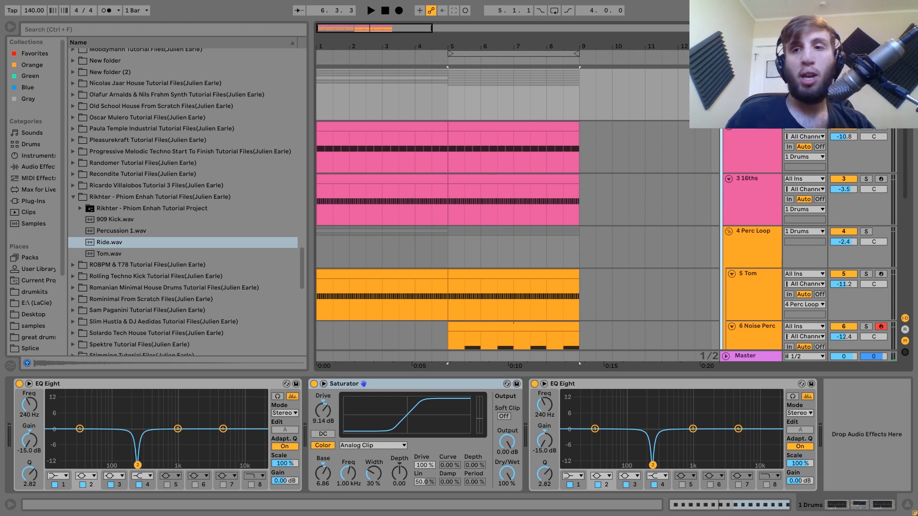
left_click(321, 102)
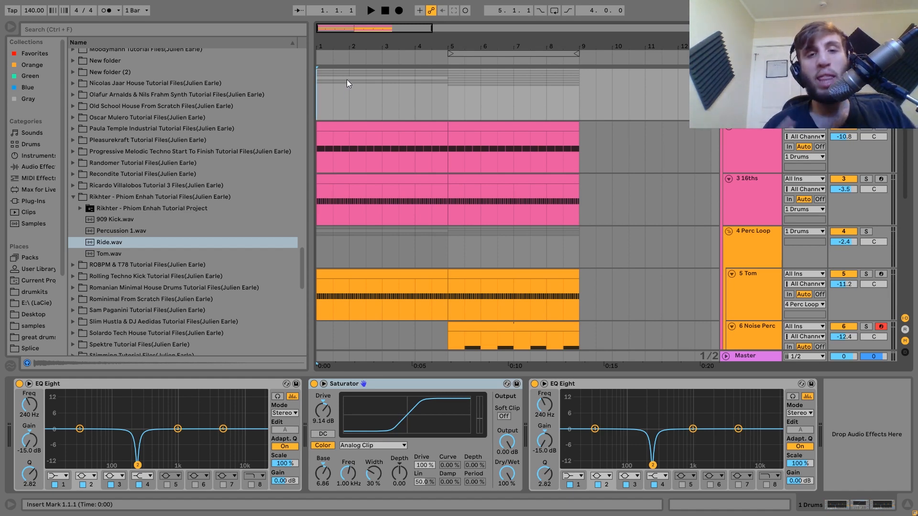
key("space")
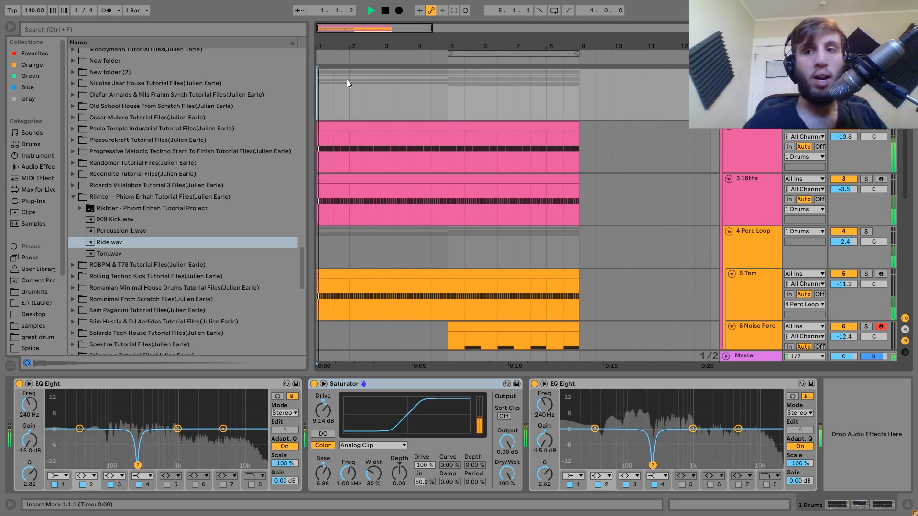
key("space")
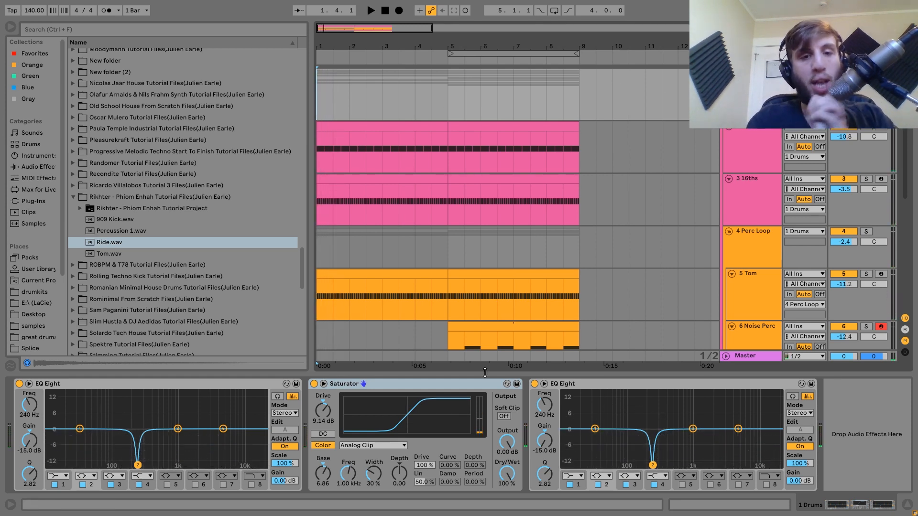
Step: Compare playback from bar 1 with the Drums group's two EQ Eights and Saturator bypassed and re-enabled
left_click(535, 384)
left_click(314, 384)
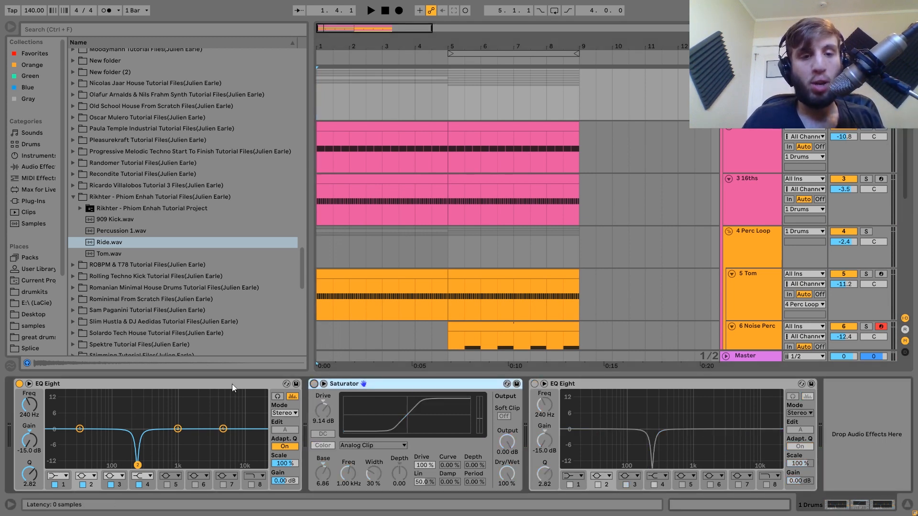
left_click(19, 384)
key("space")
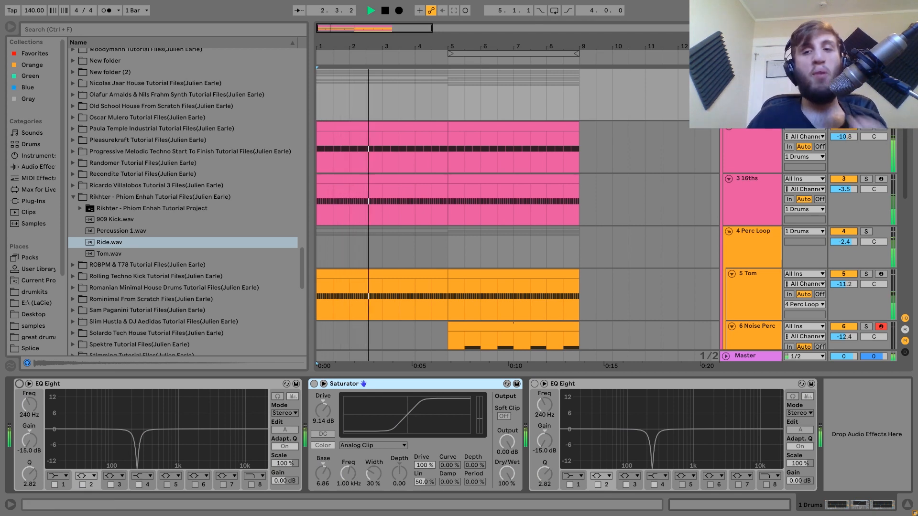
key("space")
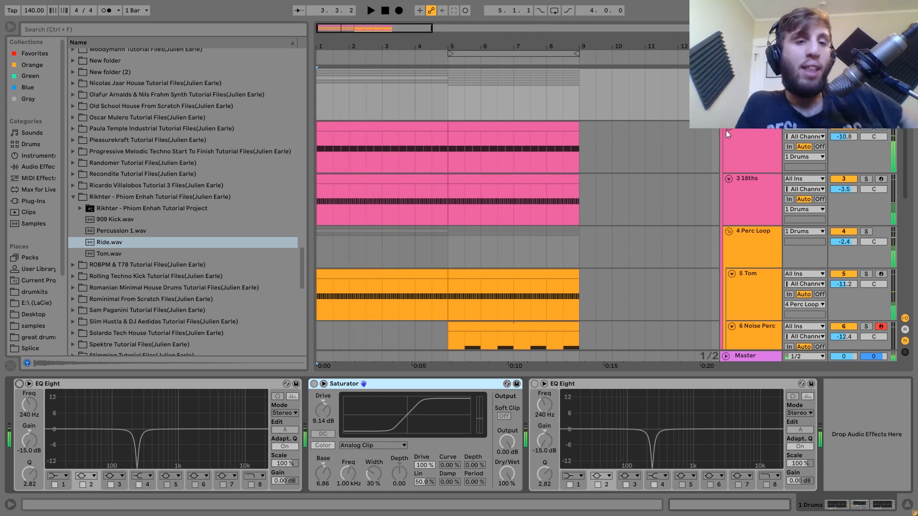
key("space")
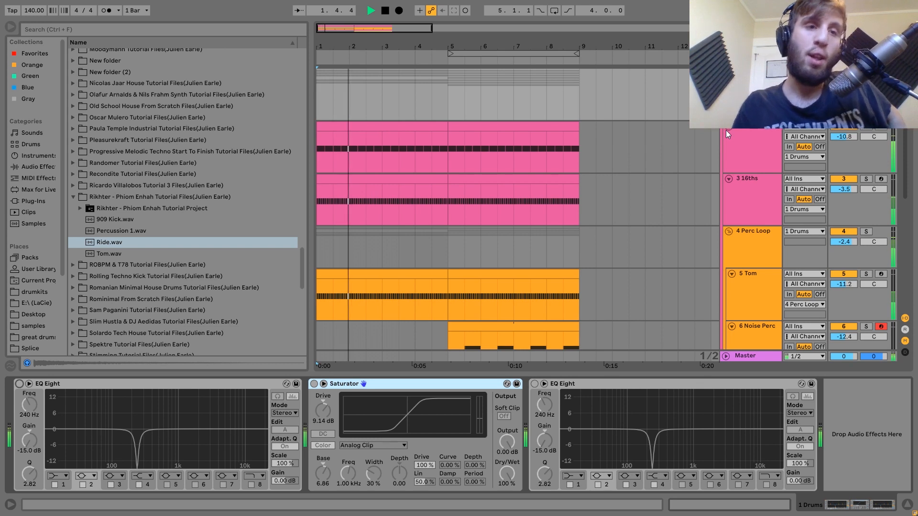
key("space")
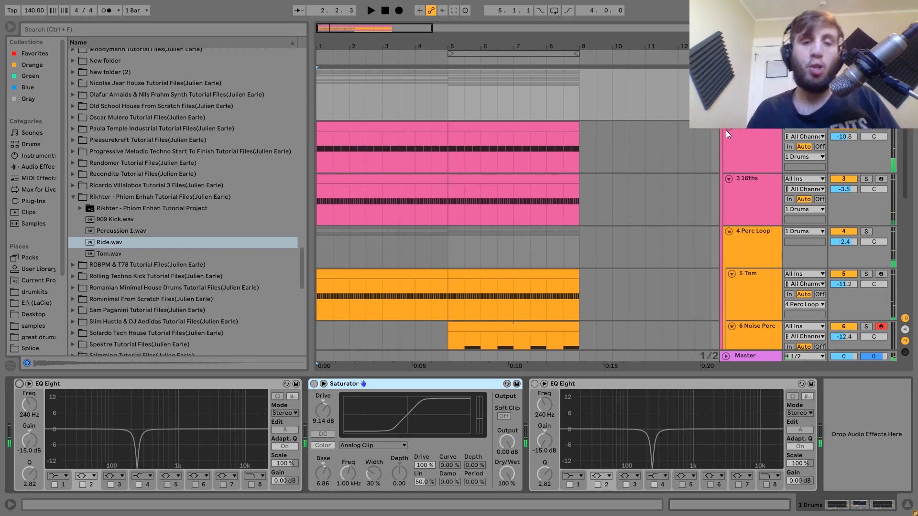
key("space")
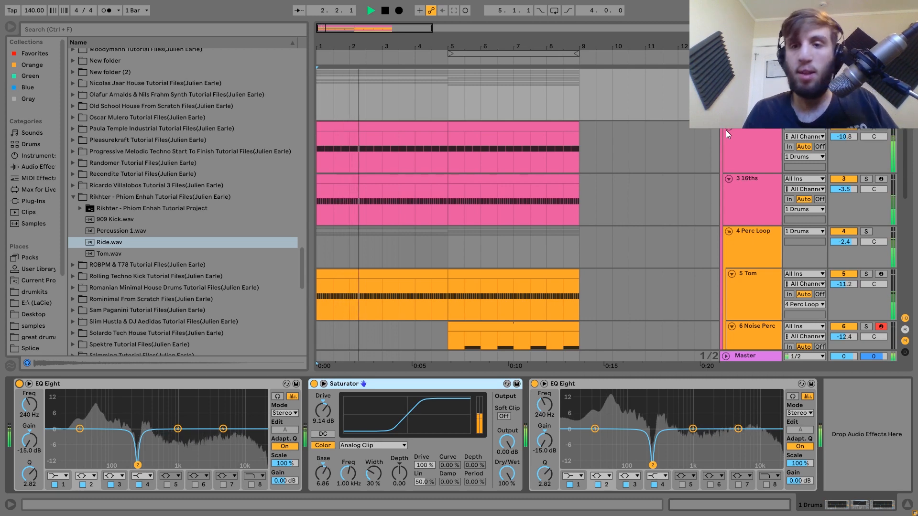
Step: Play the arrangement from bar 5 to hear the fuller section with the Drums group's effects on
left_click(451, 237)
key("space")
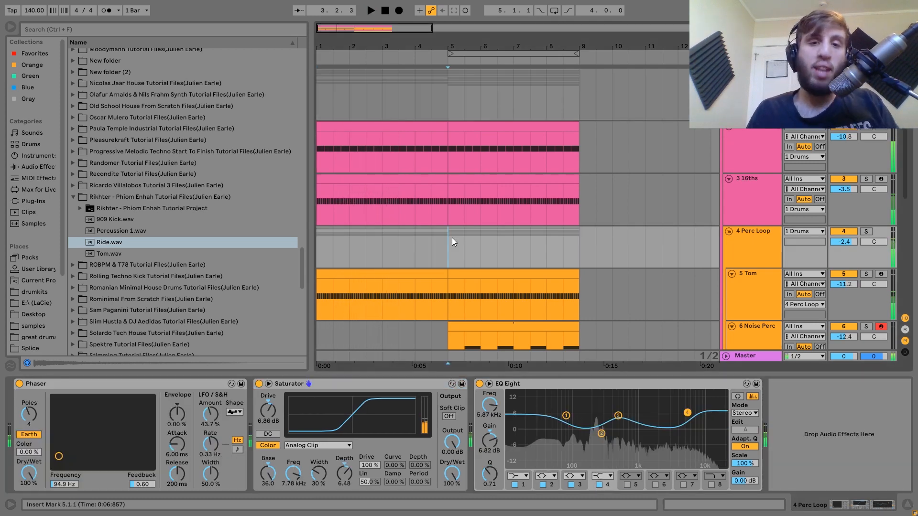
key("space")
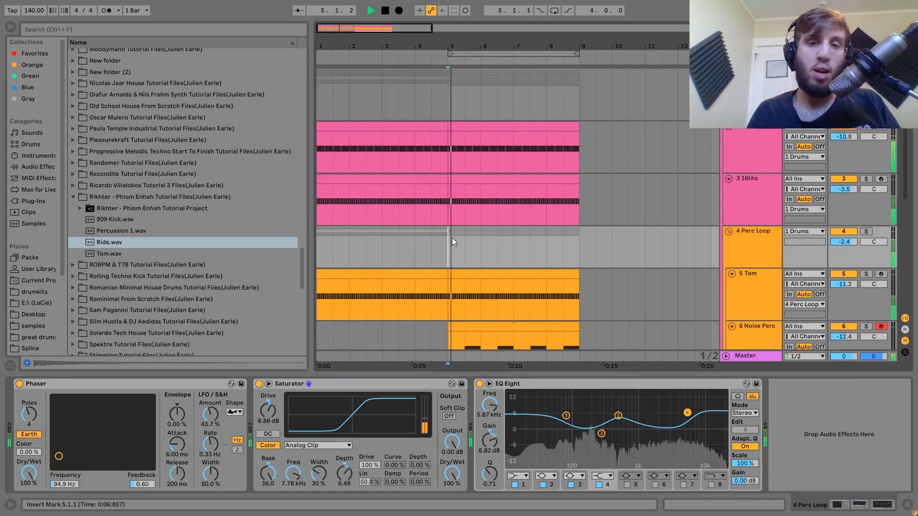
scroll(455, 243, "down", 5)
scroll(455, 243, "up", 5)
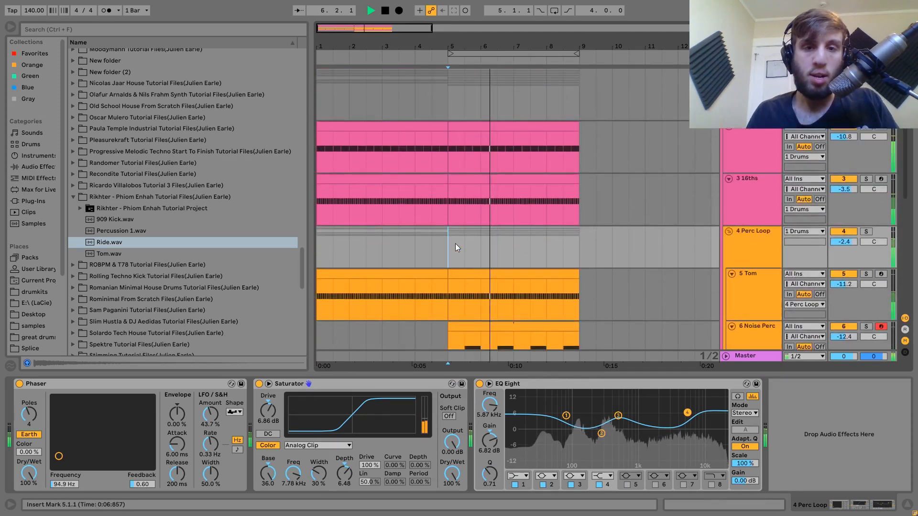
key("space")
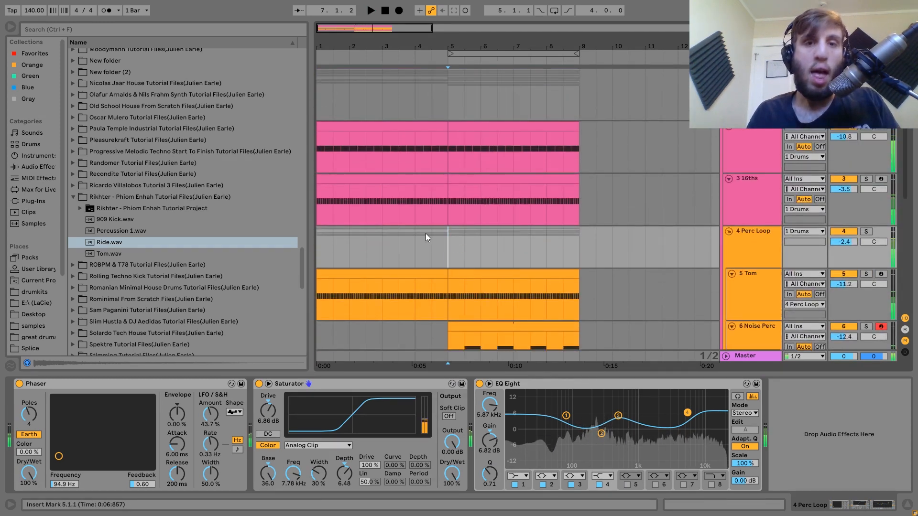
Step: Return to bar 1 on the Drums group and examine its Saturator and second EQ Eight settings
left_click(322, 112)
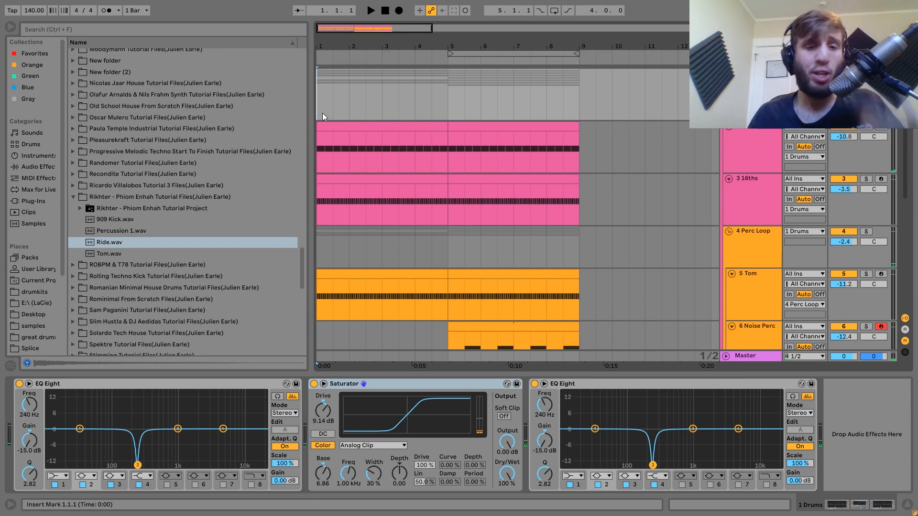
left_click(337, 383)
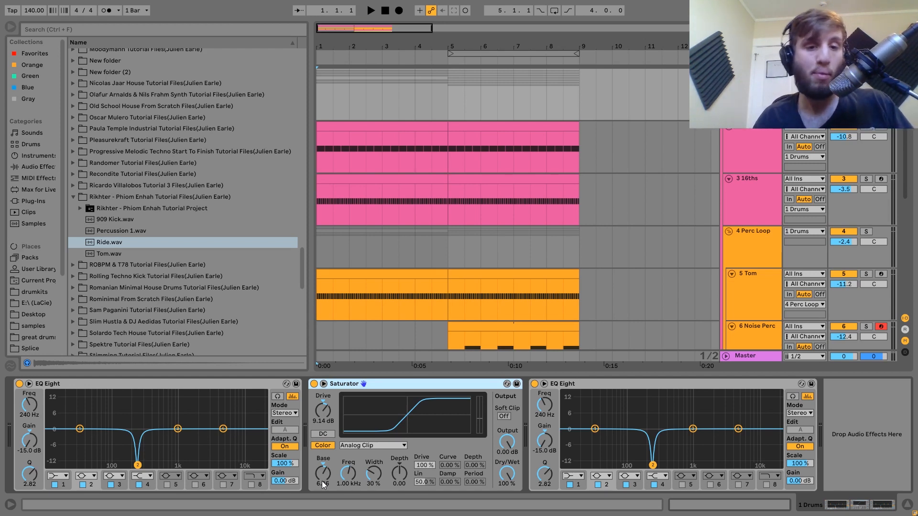
left_click(561, 387)
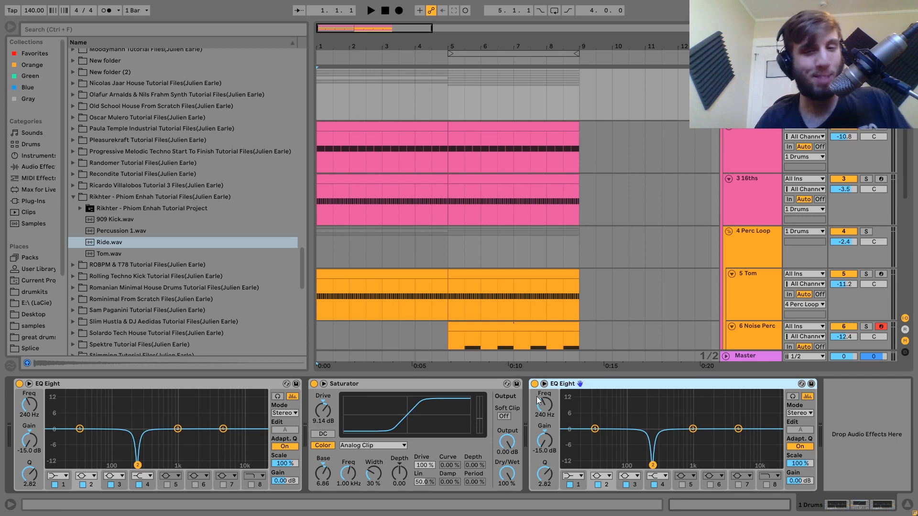
Step: Compare playback from bar 1 with both of the Drums group's EQ Eights bypassed and with them restored
left_click(535, 385)
left_click(19, 384)
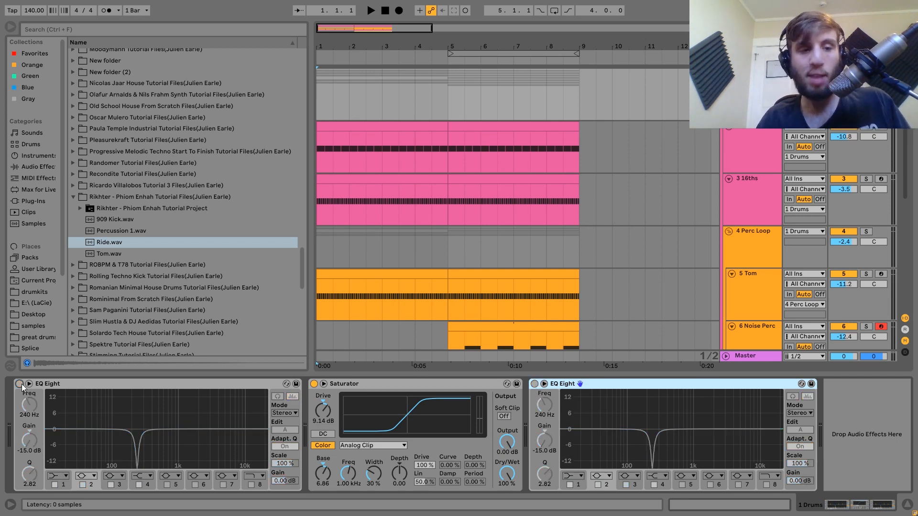
key("space")
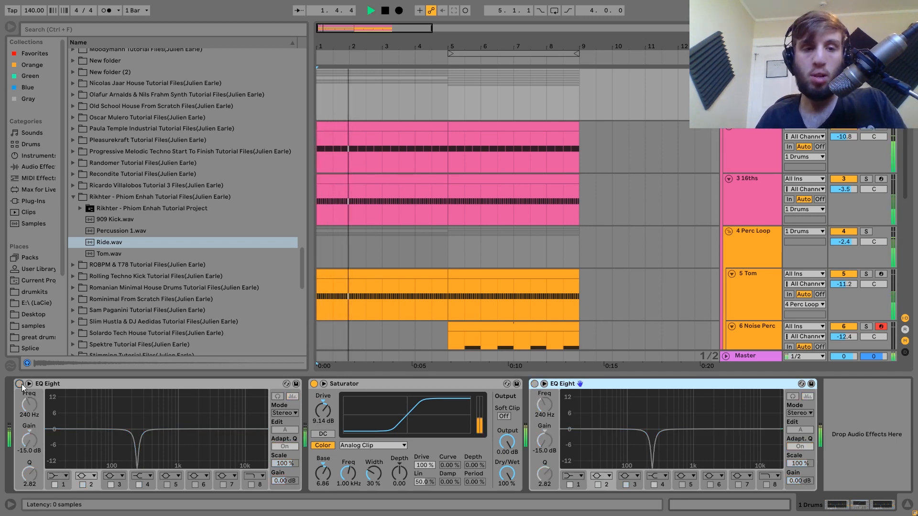
key("ctrl+z")
key("ctrl+z")
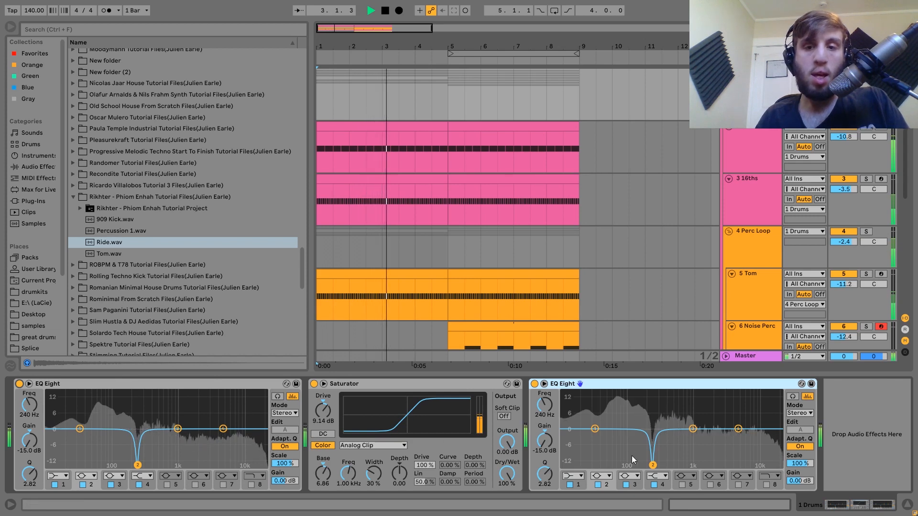
key("space")
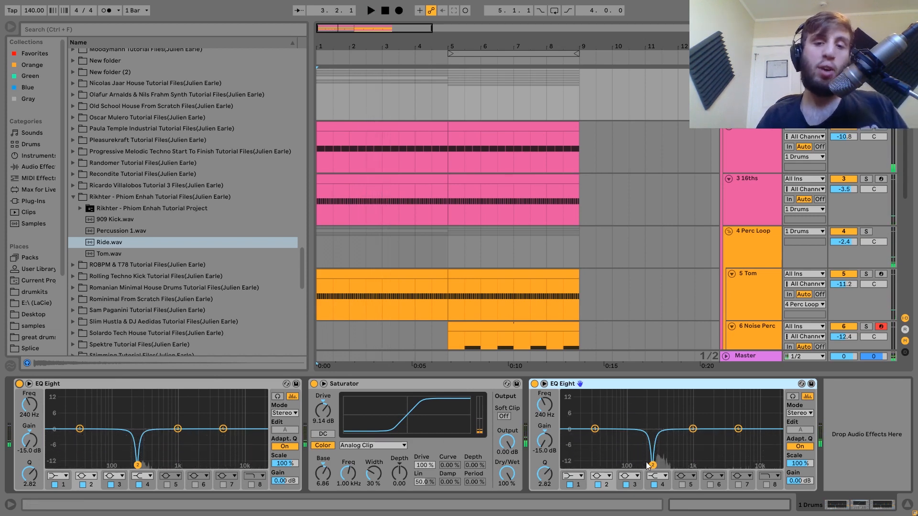
key("space")
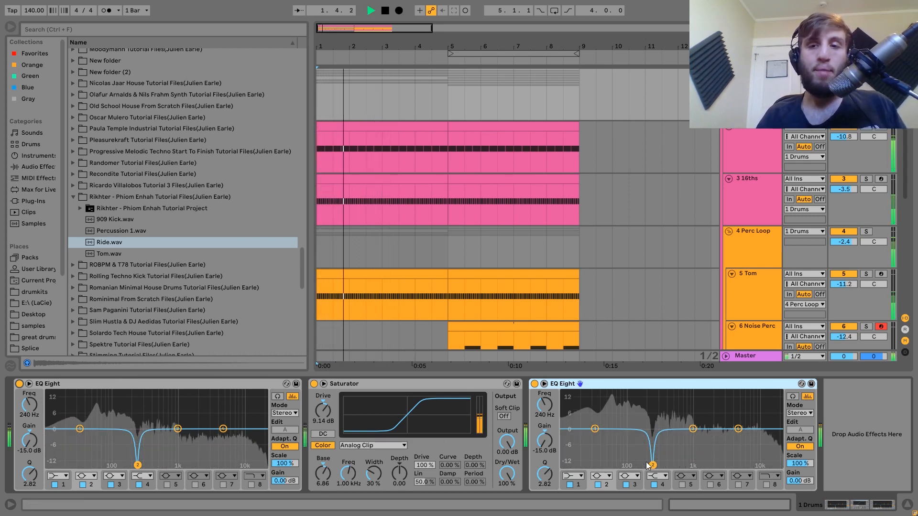
key("space")
Step: Solo the Percussion track, play it from bar 1, and take the solo off
scroll(792, 306, "down", 3)
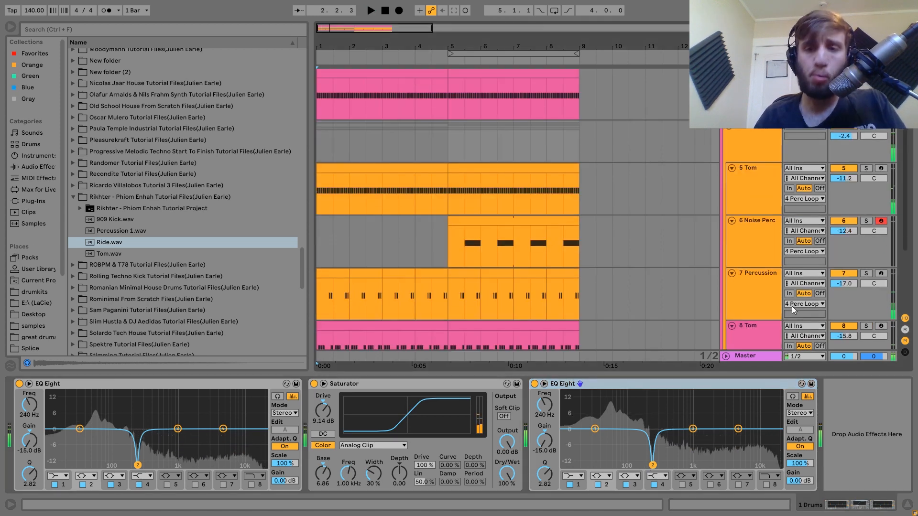
left_click(866, 273)
key("space")
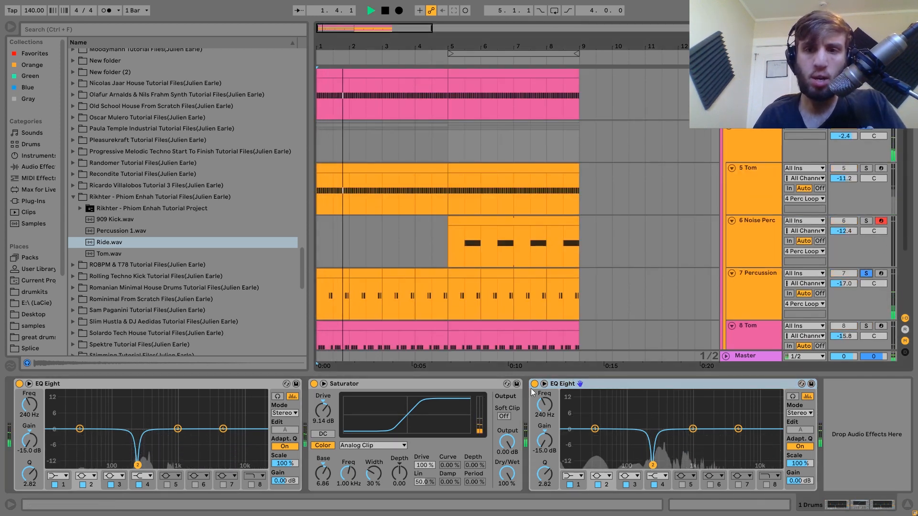
key("space")
left_click(867, 274)
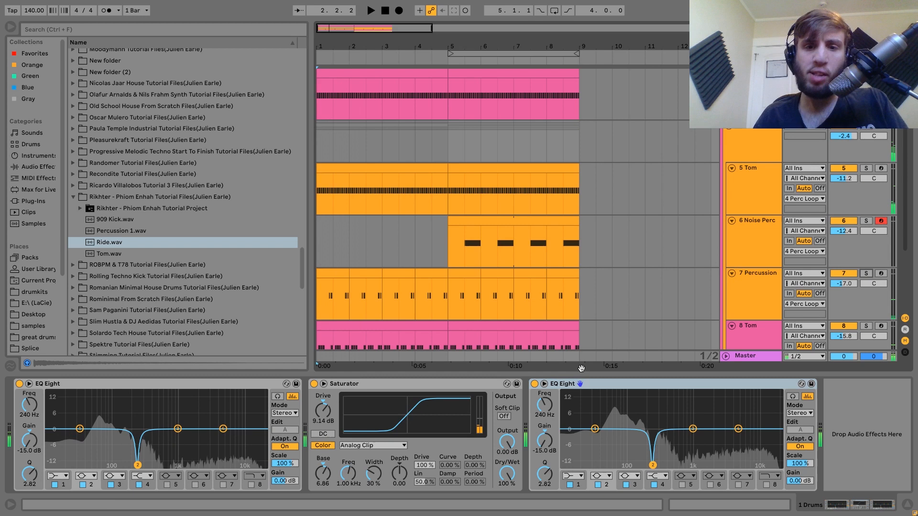
Step: Bypass the Drums group's two EQ Eights during playback from bar 1, then re-enable each and listen to the full drums again
left_click(534, 384)
left_click(19, 384)
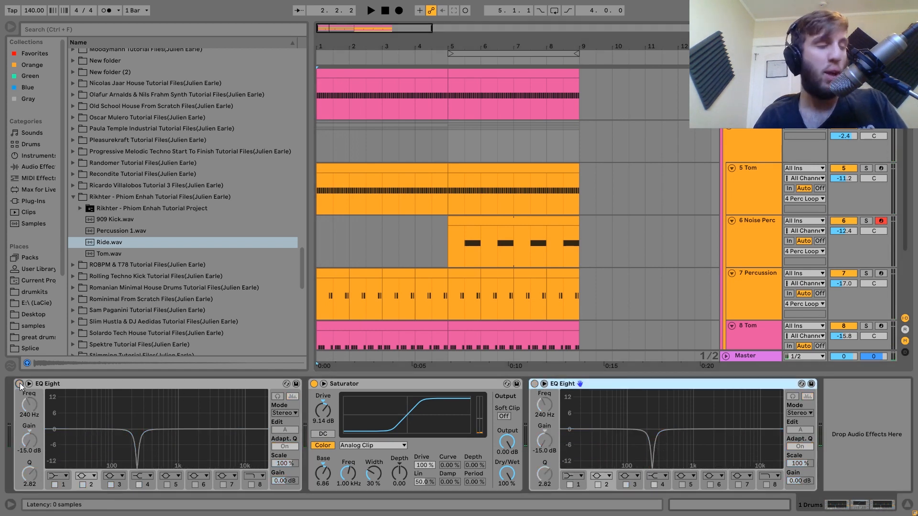
key("space")
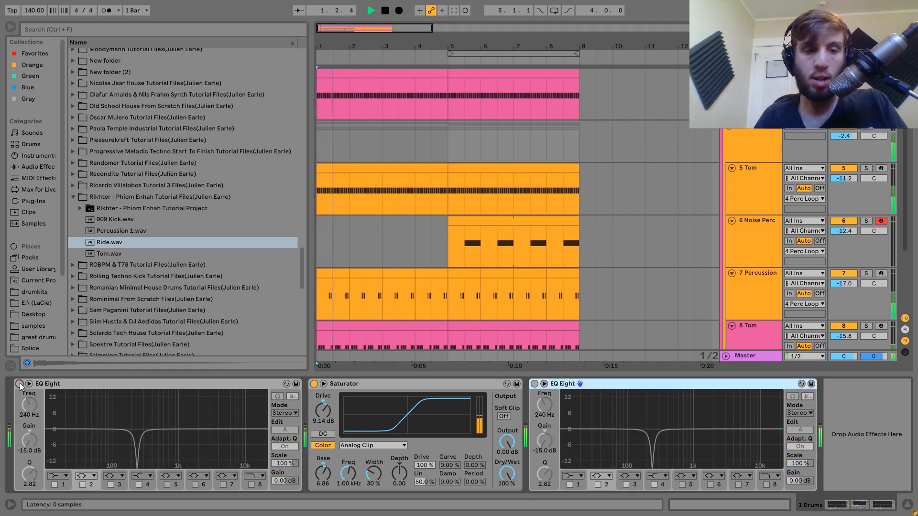
left_click(19, 384)
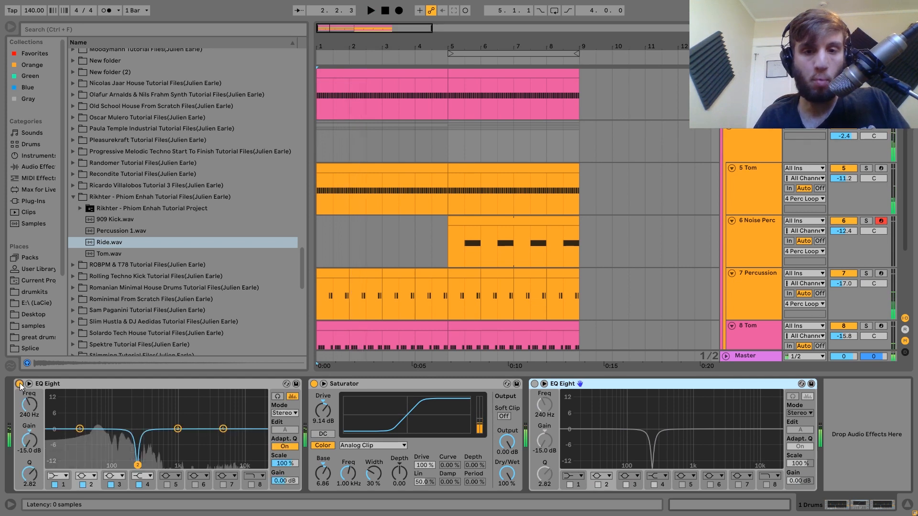
key("0")
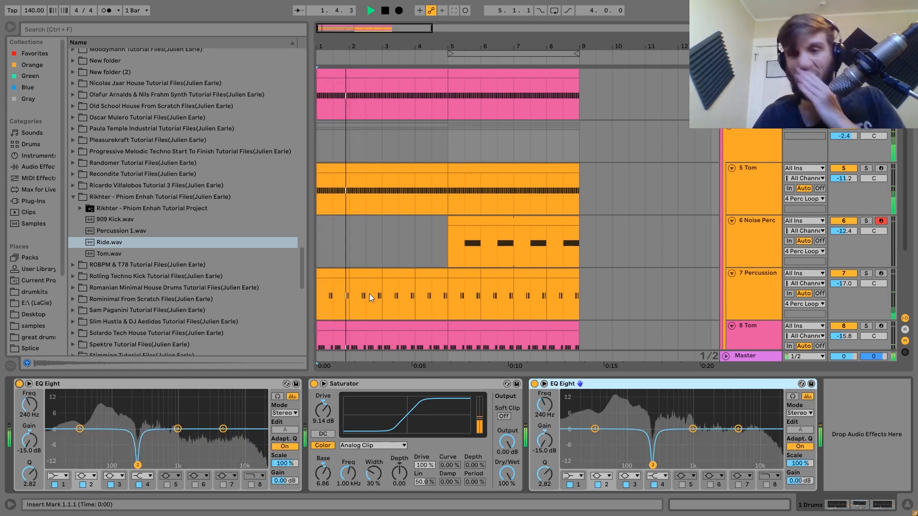
key("space")
Step: Play the arrangement from bar 5 to hear the section with the Noise Perc and Ride
left_click(449, 256)
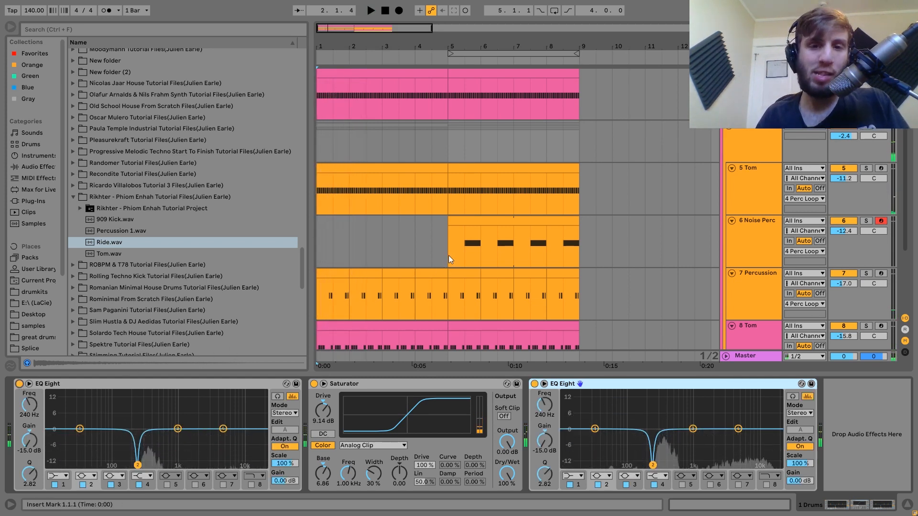
key("space")
scroll(448, 255, "down", 5)
key("space")
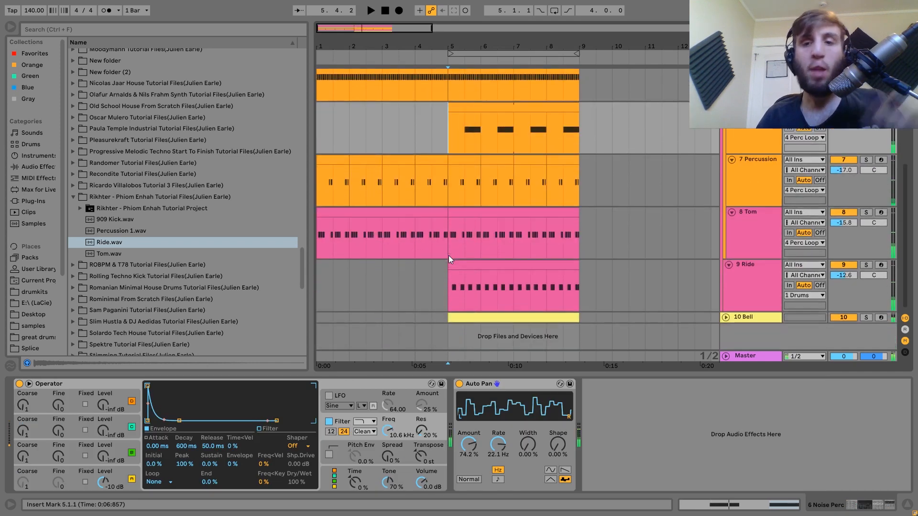
Step: Unfold and solo the Bell track, play it, and loop its clip from bar 5 to bar 9
left_click(750, 318)
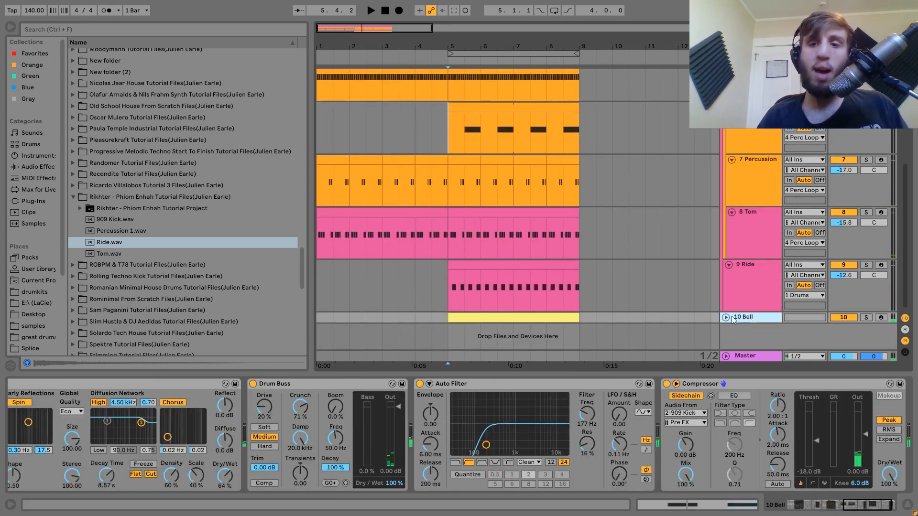
left_click(725, 317)
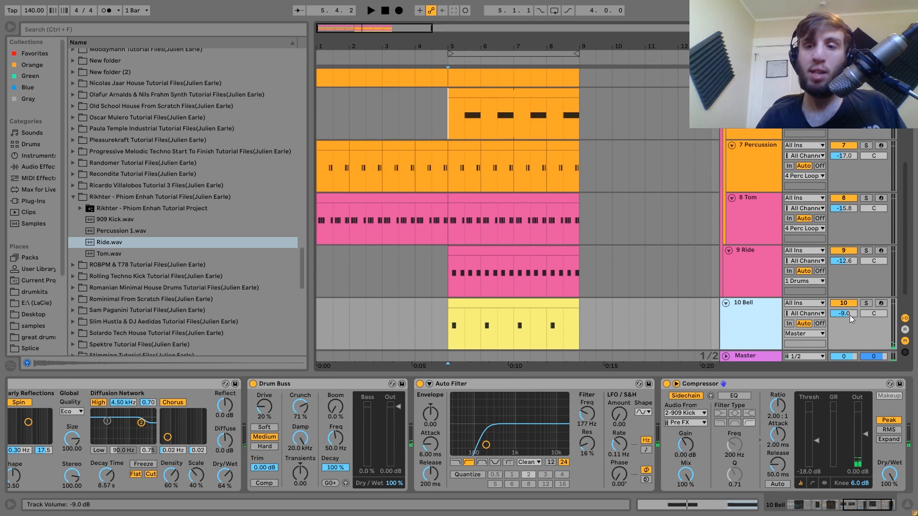
left_click(866, 303)
key("space")
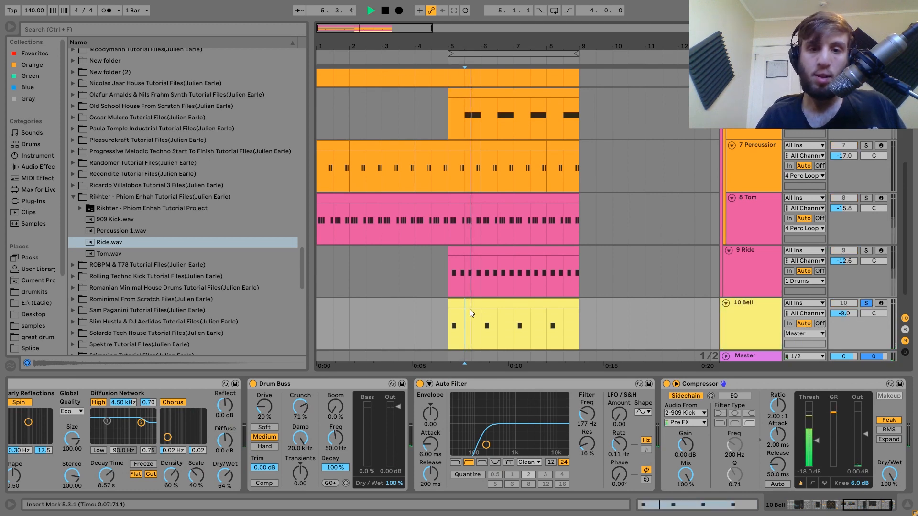
left_click(469, 303)
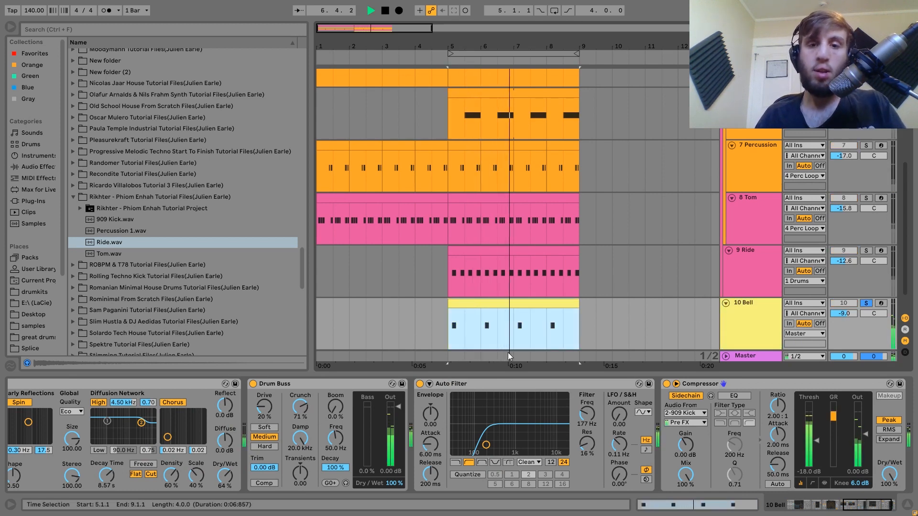
key("ctrl+l")
key("space")
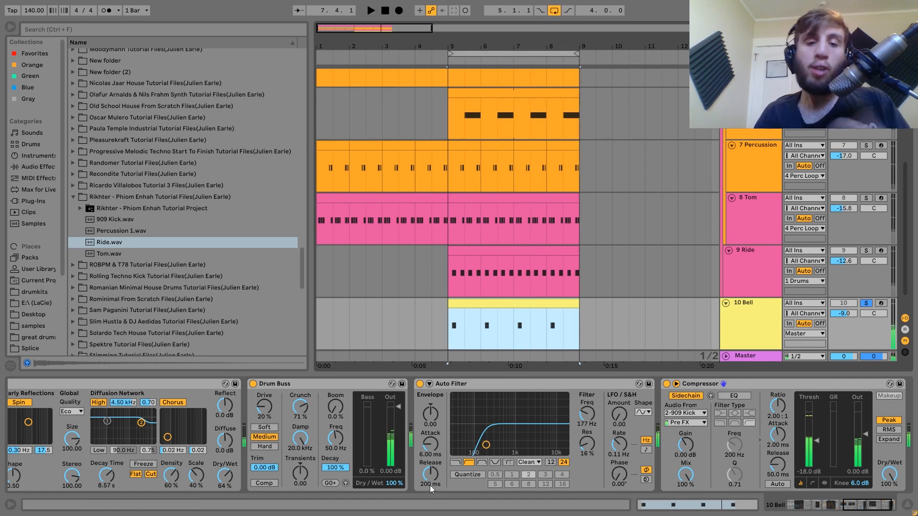
Step: Look through the Bell track's effects chain back to its Operator, and open the Bell clip's notes
scroll(418, 491, "left", 5)
scroll(286, 473, "left", 10)
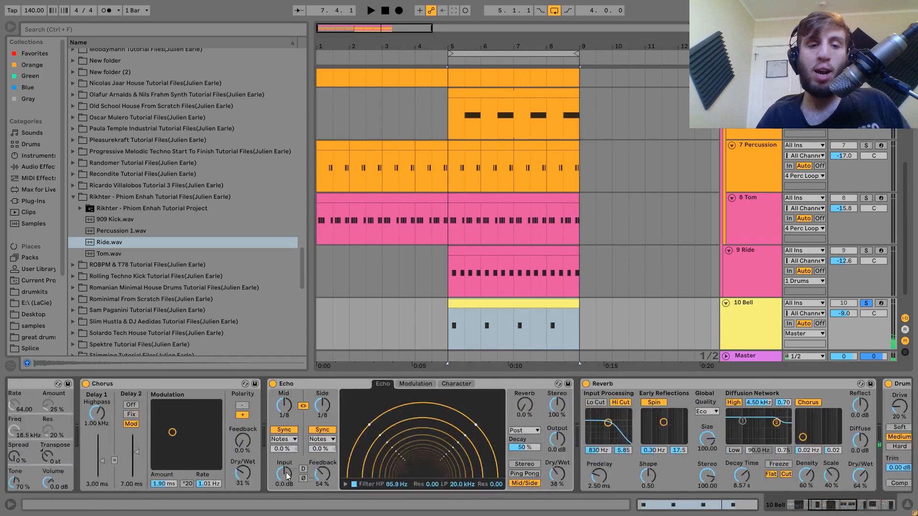
scroll(287, 476, "left", 2)
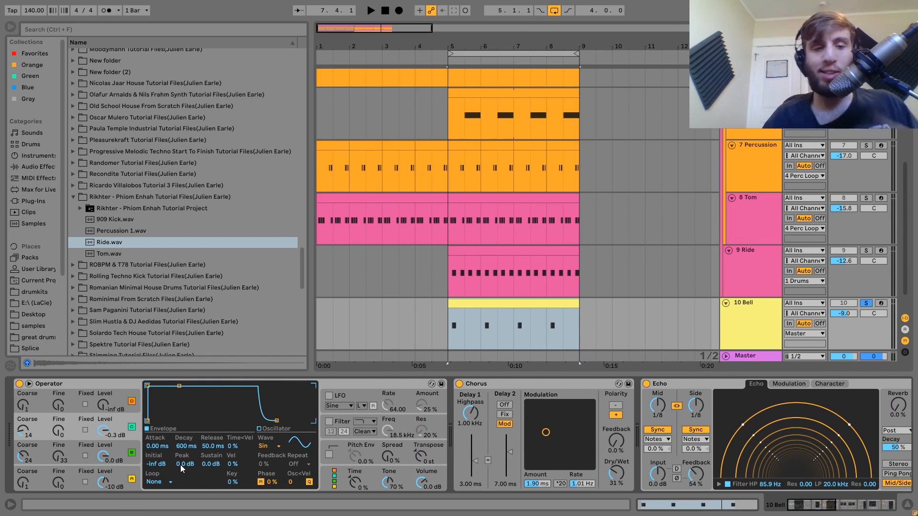
double_click(467, 304)
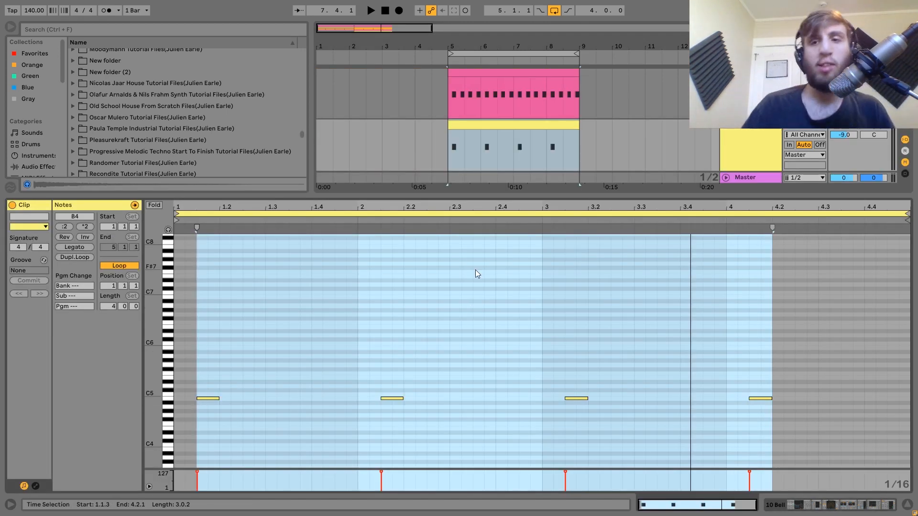
Step: Arm the Bell track, audition a note on it, and return to its device chain
left_click(883, 129)
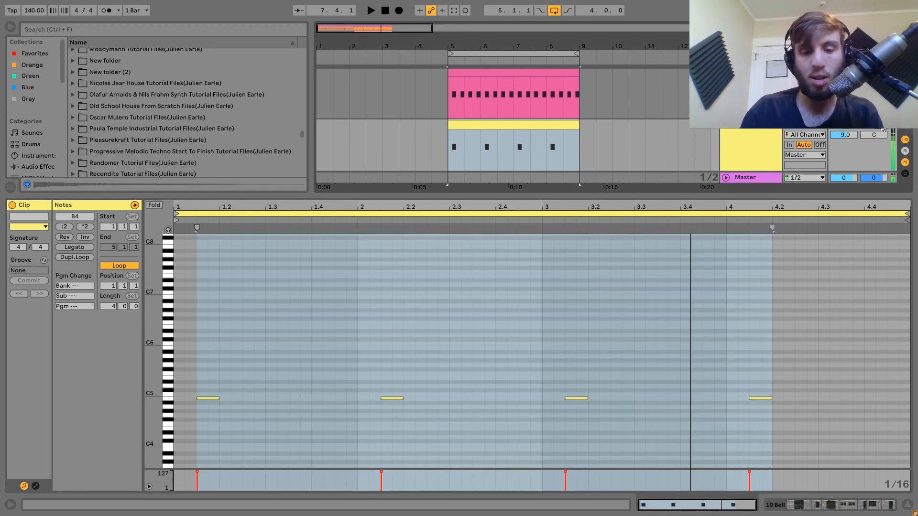
key("k")
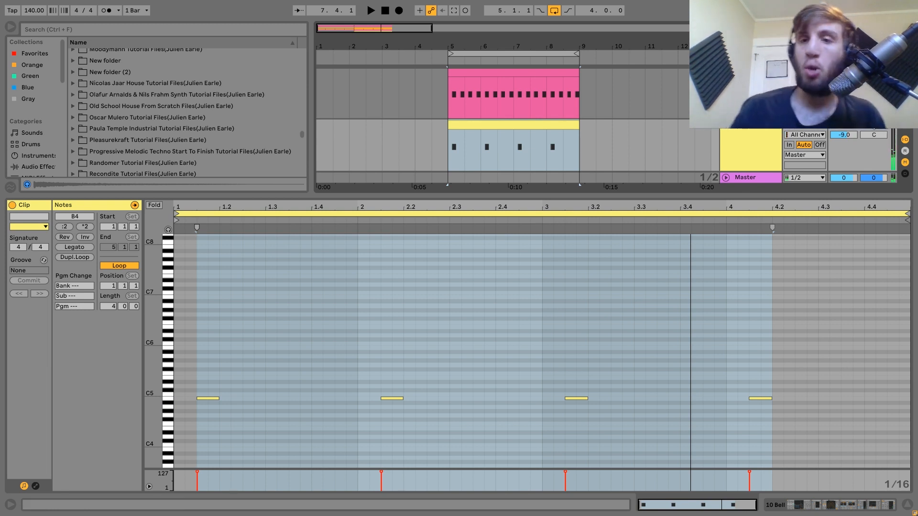
left_click(758, 133)
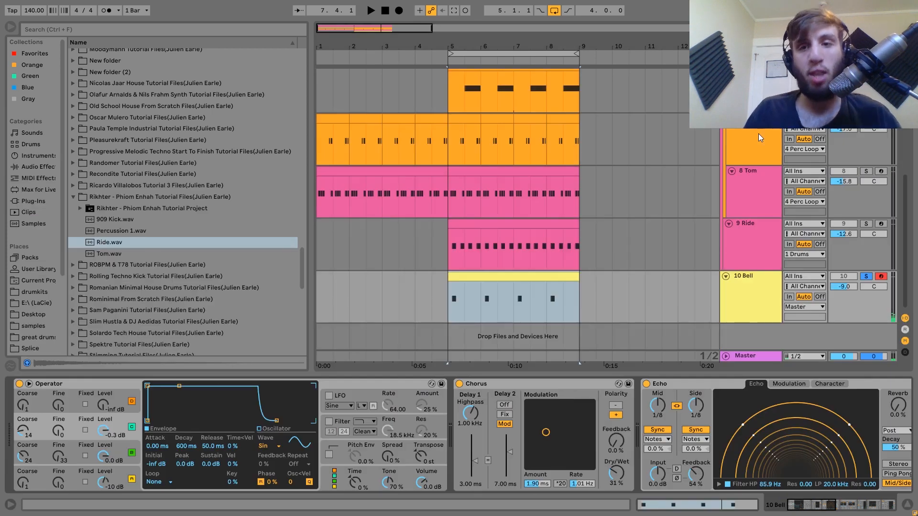
Step: Reopen the Bell clip's notes, turn on note preview, and select and audition its B4 notes
double_click(504, 277)
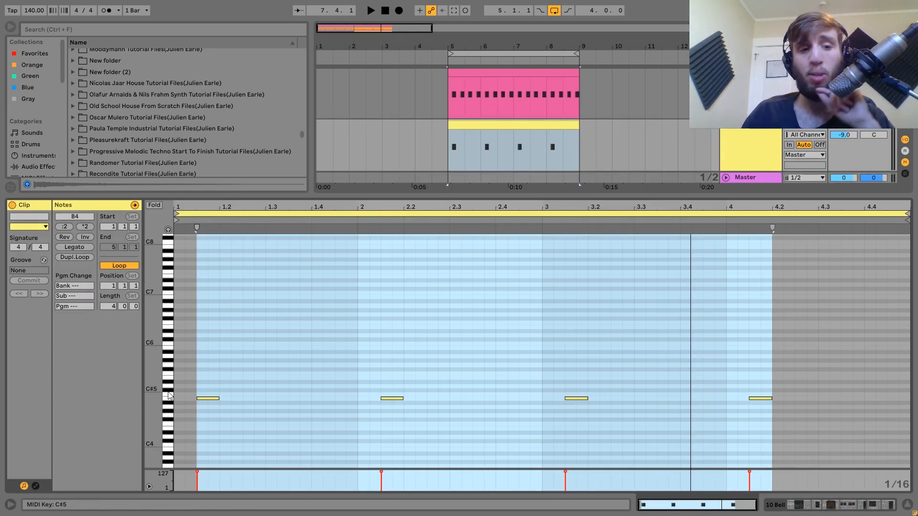
left_click(168, 230)
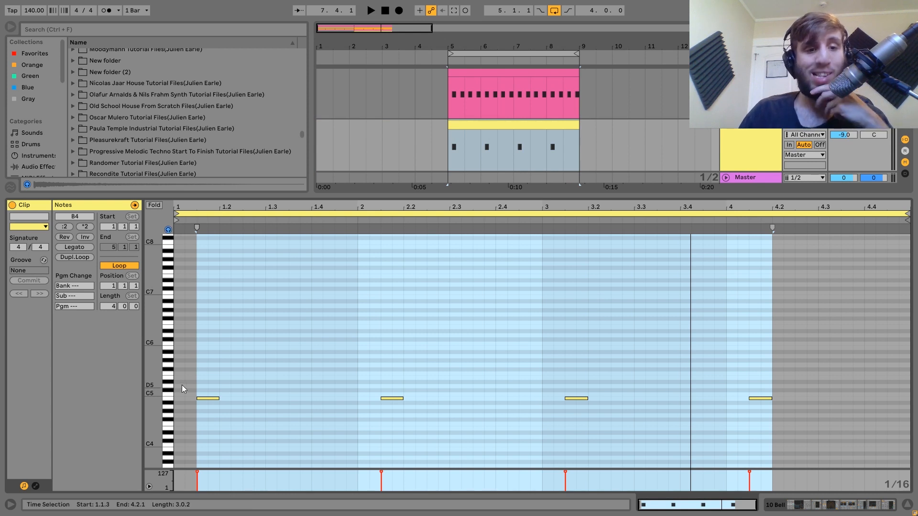
left_click(168, 397)
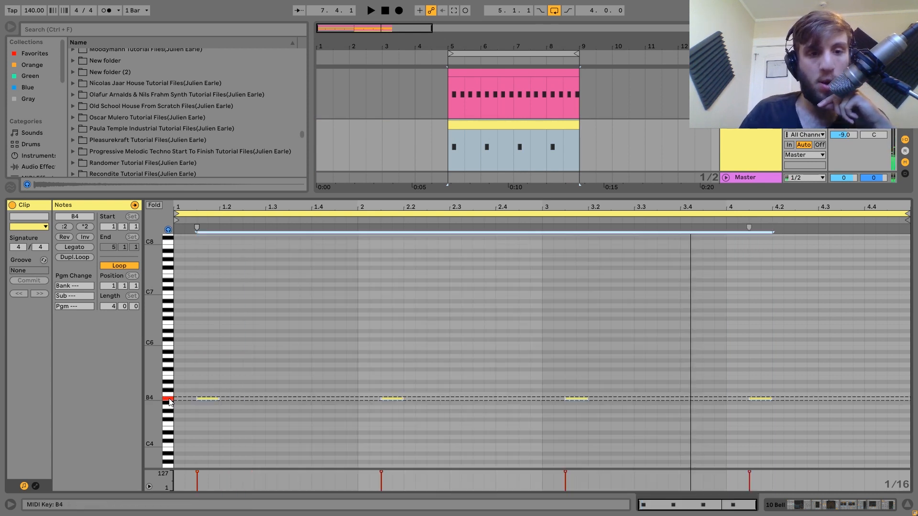
left_click(170, 401)
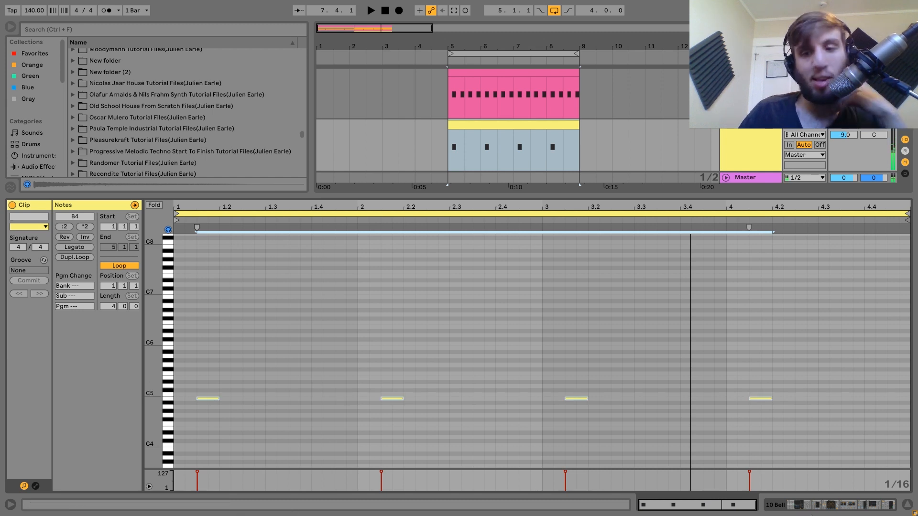
Step: Examine the levels, envelopes and coarse tuning of oscillators A, B and C in the Bell's Operator, and play the loop
left_click(809, 504)
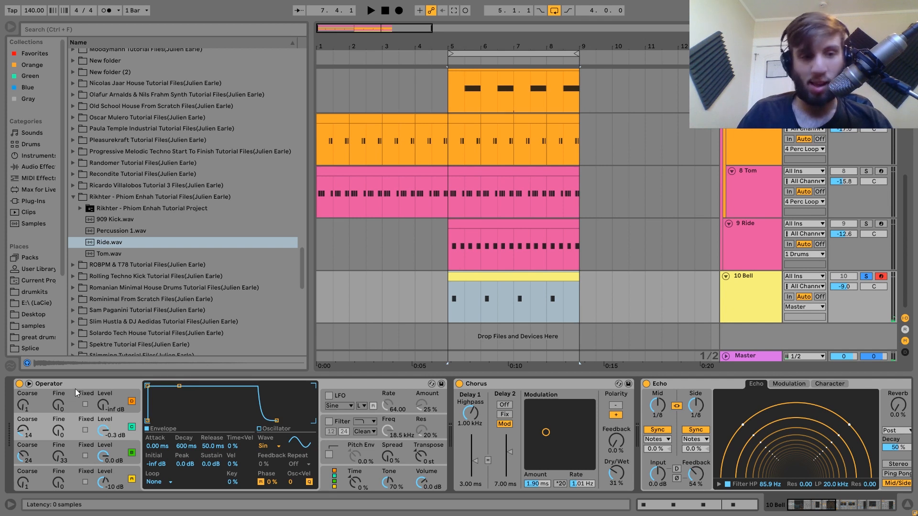
left_click(123, 476)
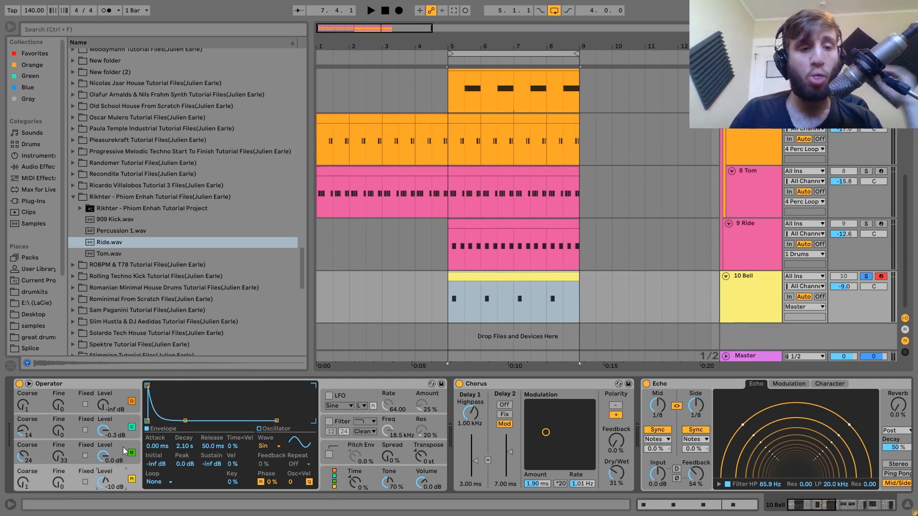
left_click(125, 450)
left_click(125, 426)
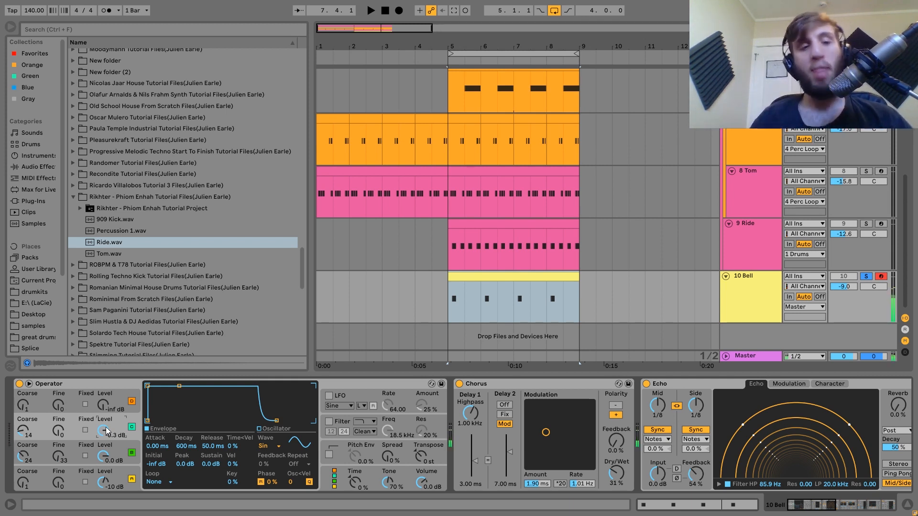
left_click(22, 459)
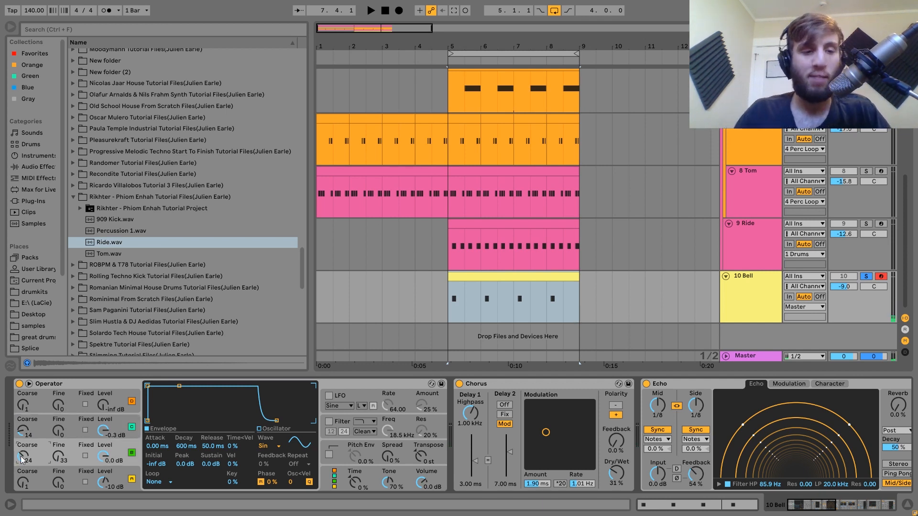
left_click(21, 433)
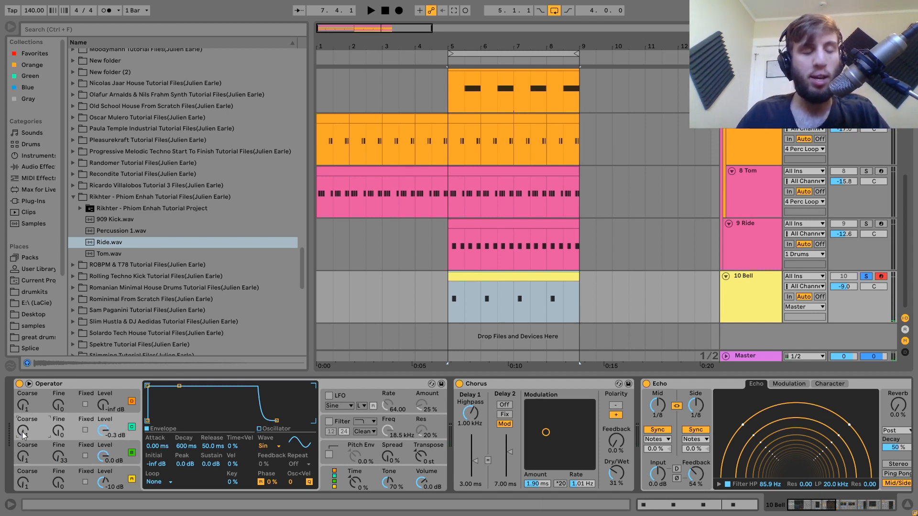
key("space")
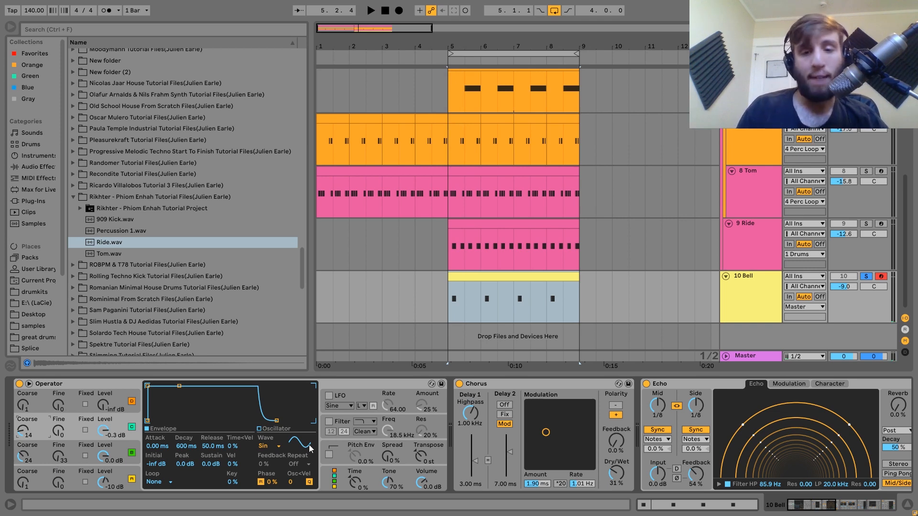
Step: Examine the Bell's Chorus and Echo settings while playing the soloed loop
scroll(317, 443, "right", 5)
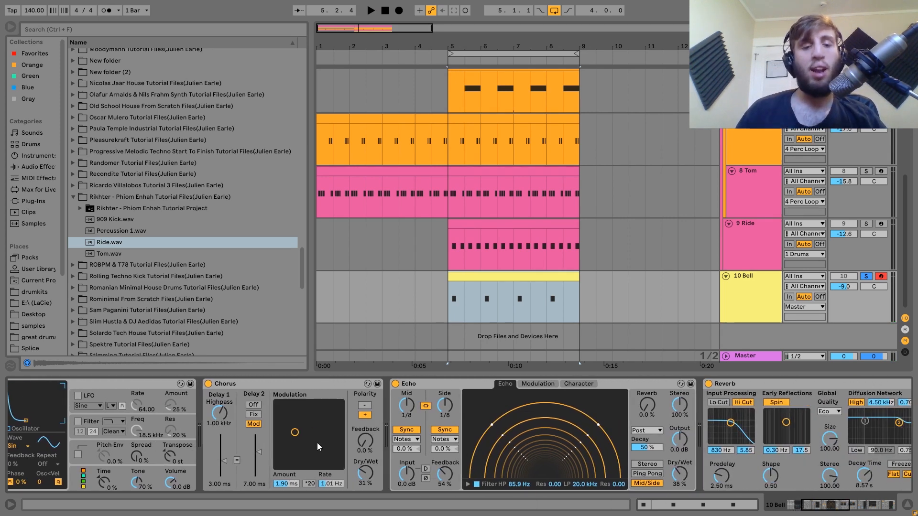
key("space")
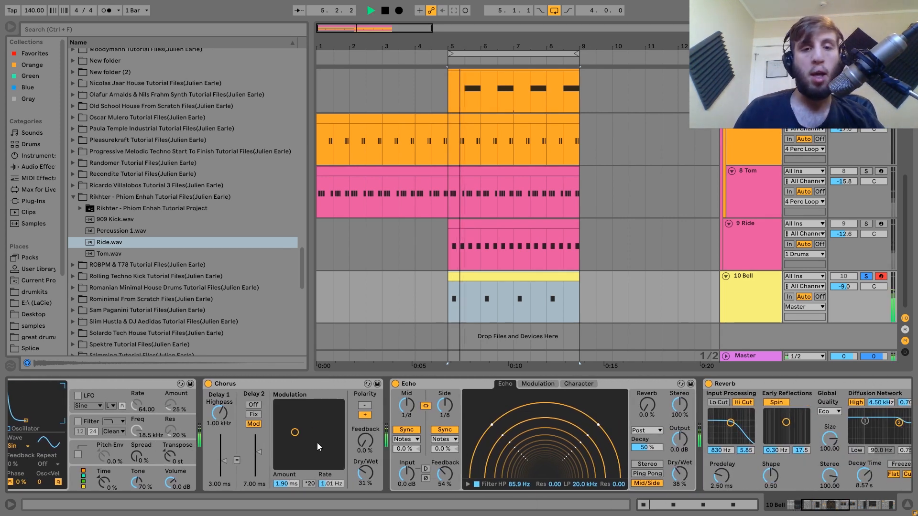
scroll(317, 442, "right", 4)
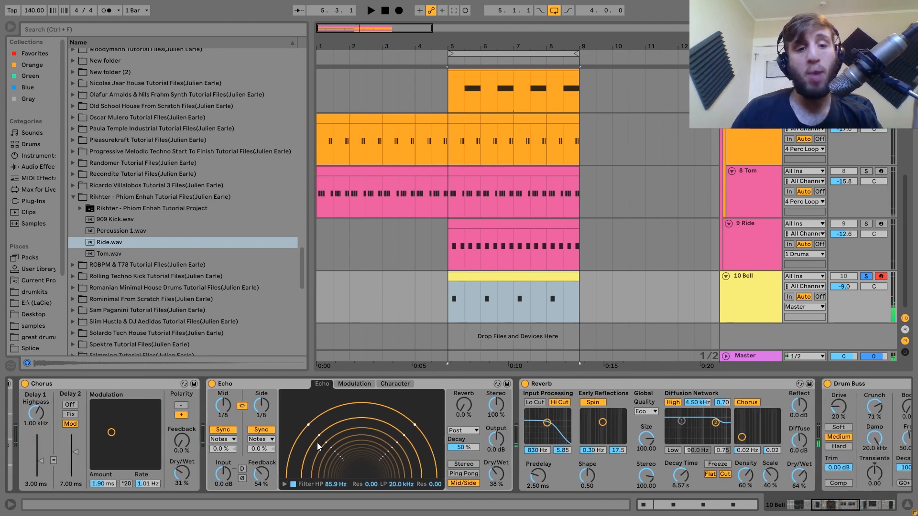
left_click(227, 381)
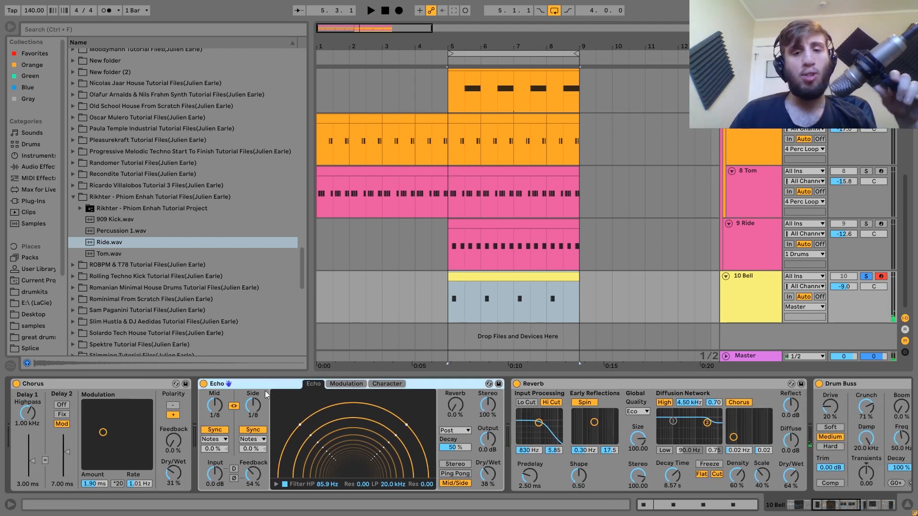
key("space")
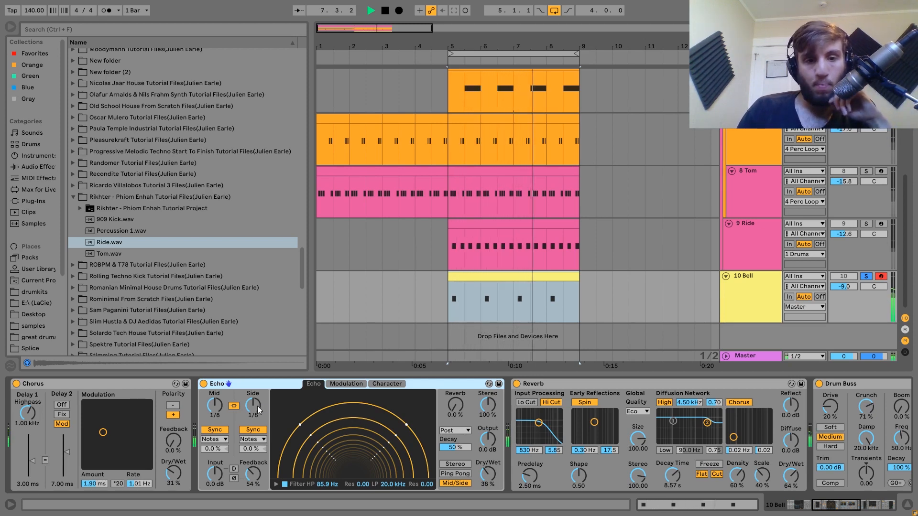
key("space")
Step: Examine the Bell's Reverb and Drum Buss settings, playing part of the soloed loop
scroll(257, 412, "right", 4)
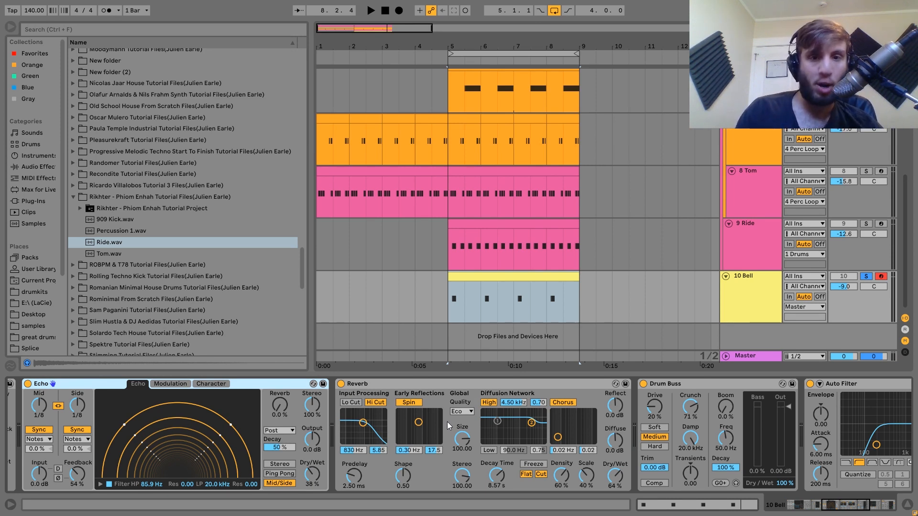
key("space")
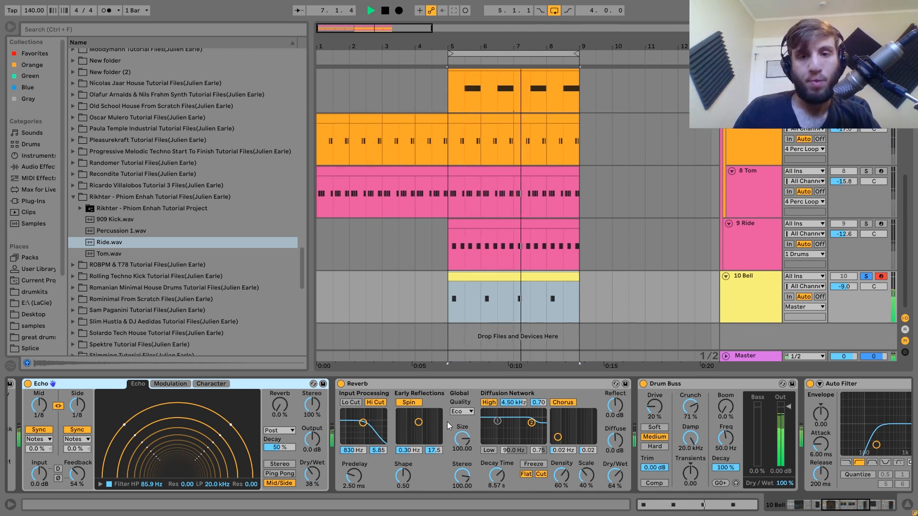
scroll(446, 421, "right", 5)
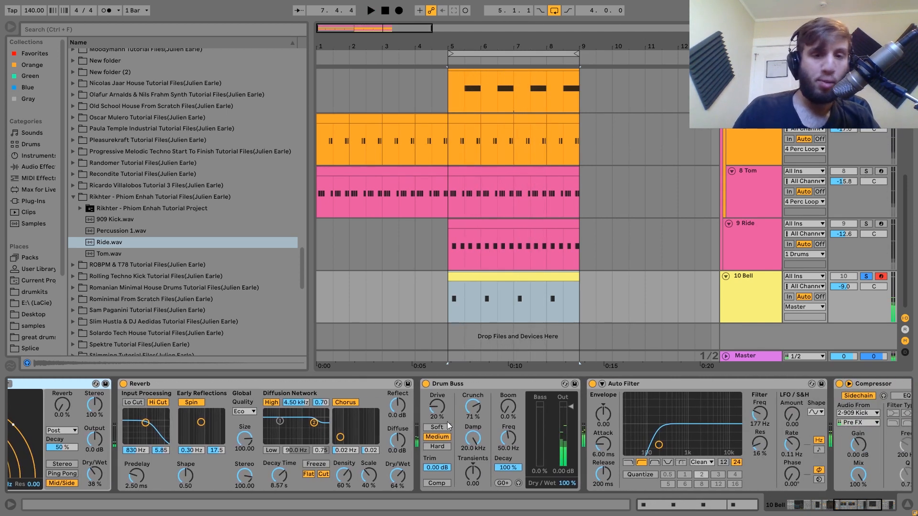
left_click(445, 383)
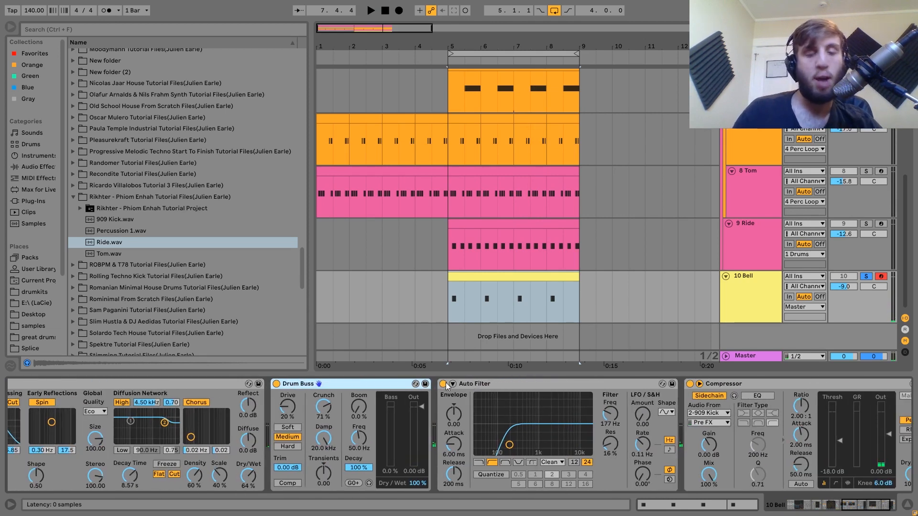
scroll(446, 385, "left", 10)
scroll(525, 403, "right", 4)
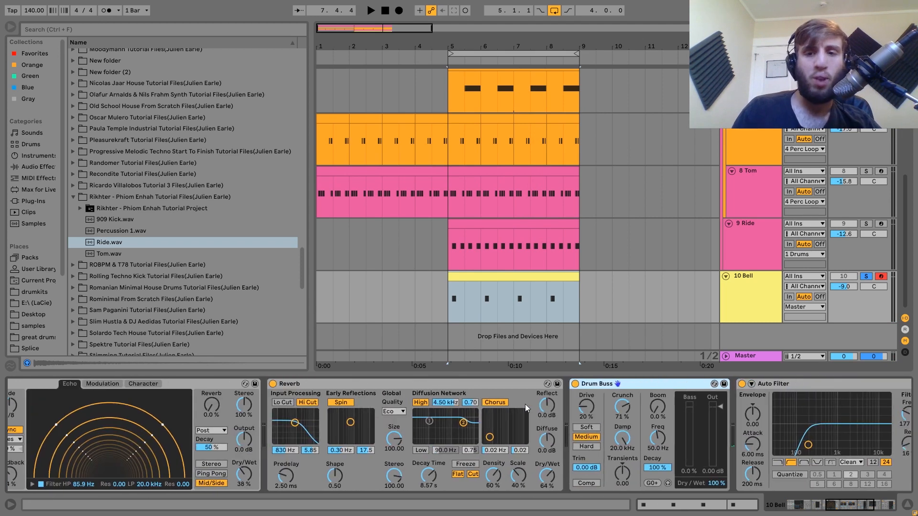
Step: Unsolo the Bell track and play the loop to hear it in the full mix
left_click(870, 275)
key("space")
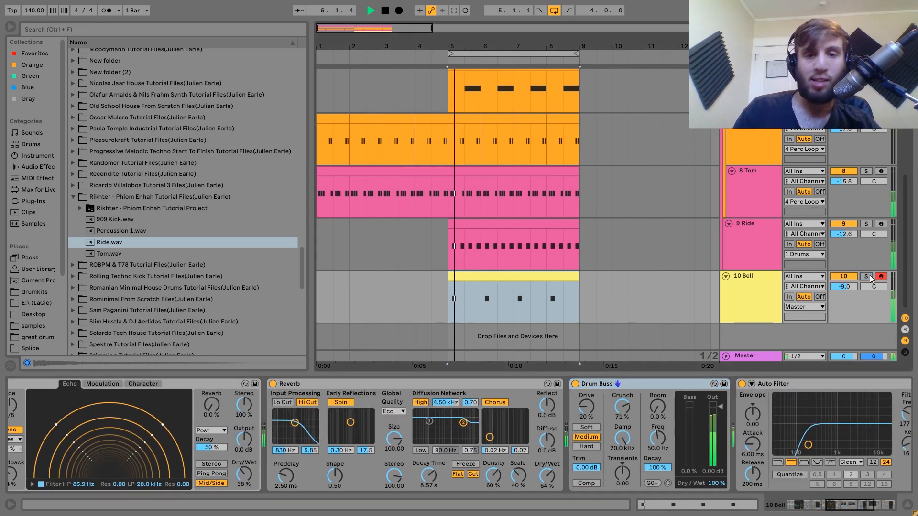
key("space")
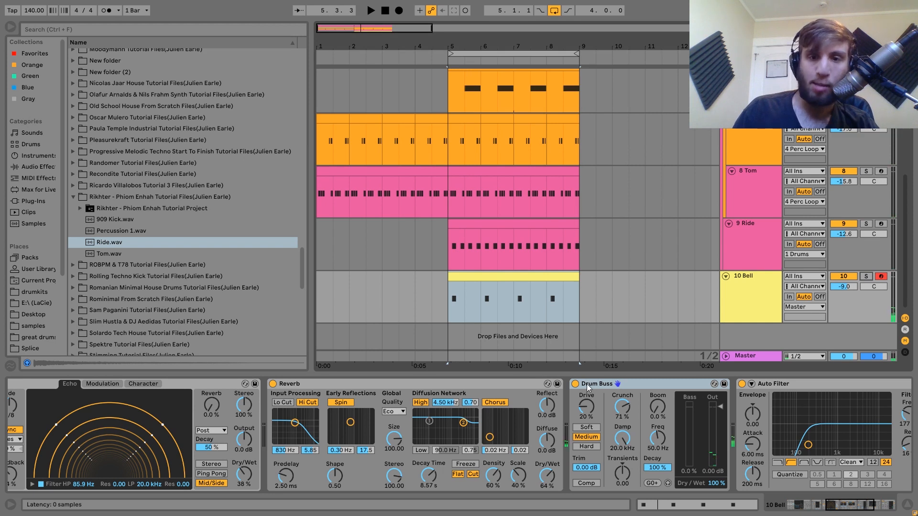
key("space")
key("space")
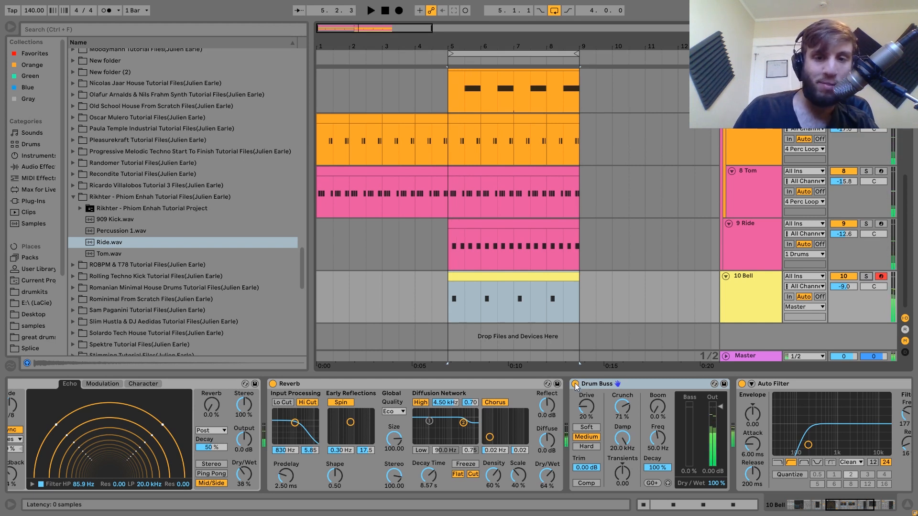
Step: Try bypassing the Bell's Drum Buss and raising the track volume to 0.3 dB during playback, and undo both changes
left_click(575, 385)
key("space")
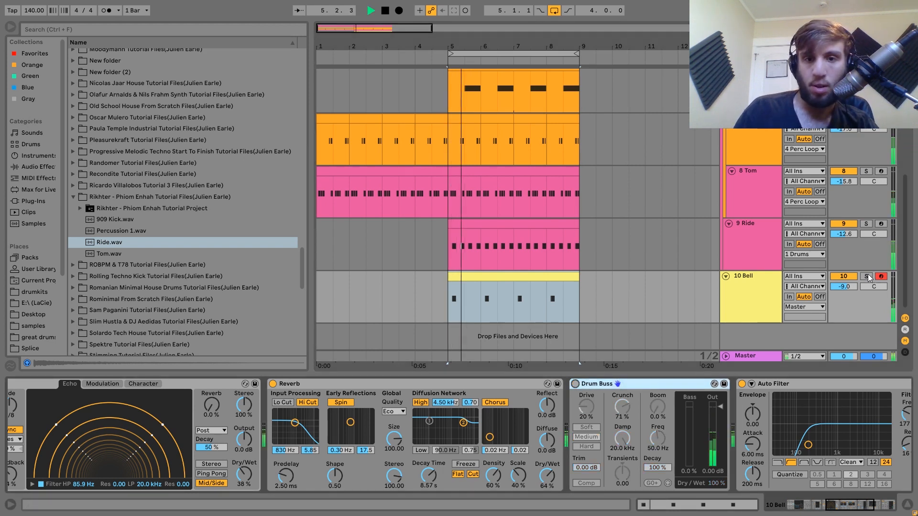
left_click_drag(853, 284, 853, 263)
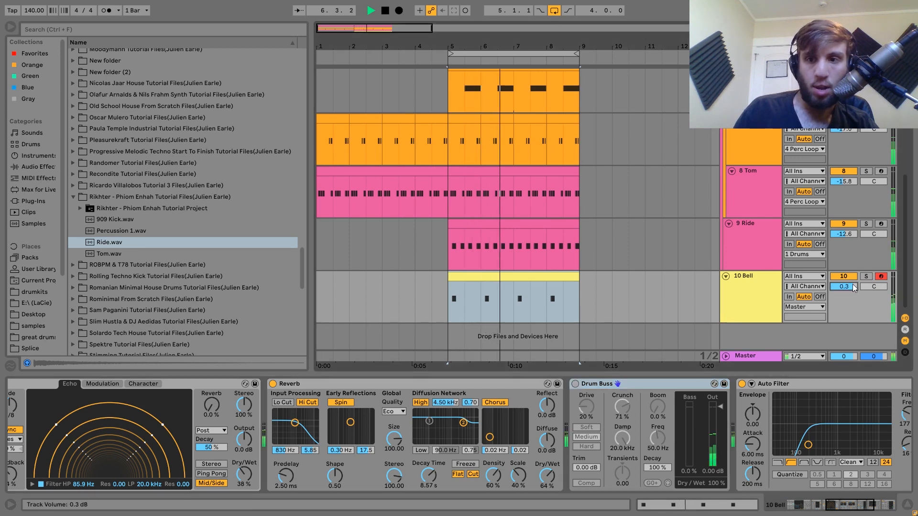
key("ctrl+z")
key("space")
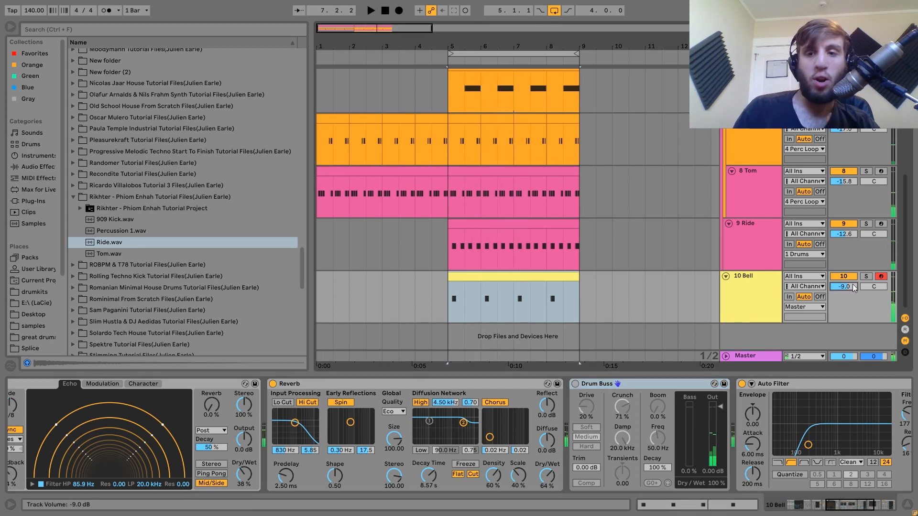
key("ctrl+z")
key("space")
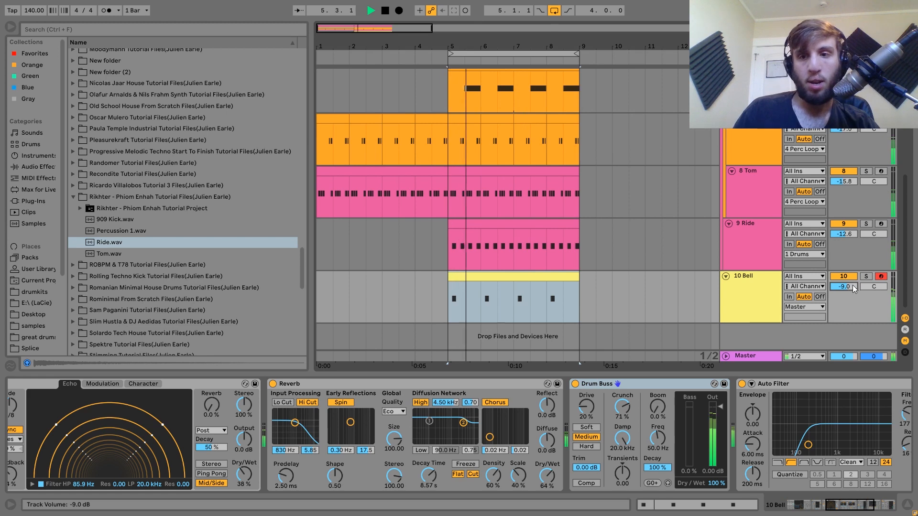
Step: Solo the Bell track again, stop playback and select the Auto Filter in its chain for inspection
left_click(865, 277)
key("space")
scroll(645, 420, "down", 5)
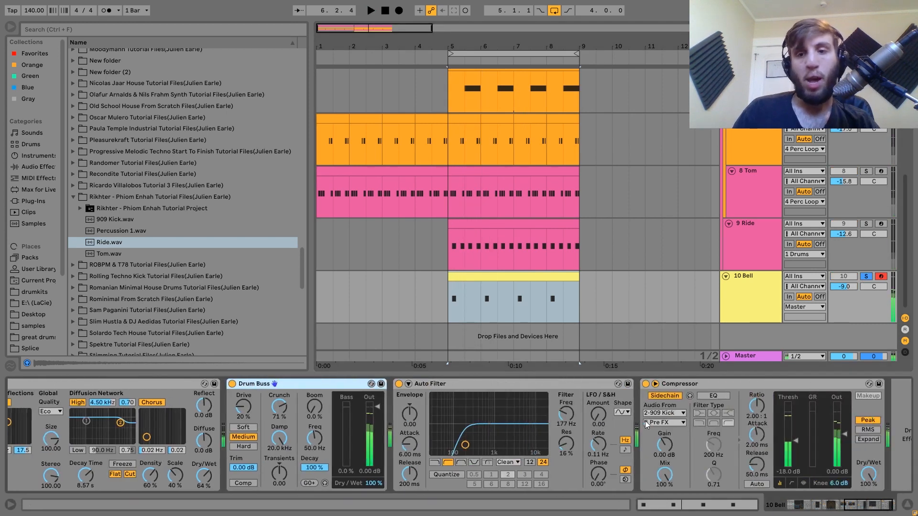
scroll(644, 421, "down", 1)
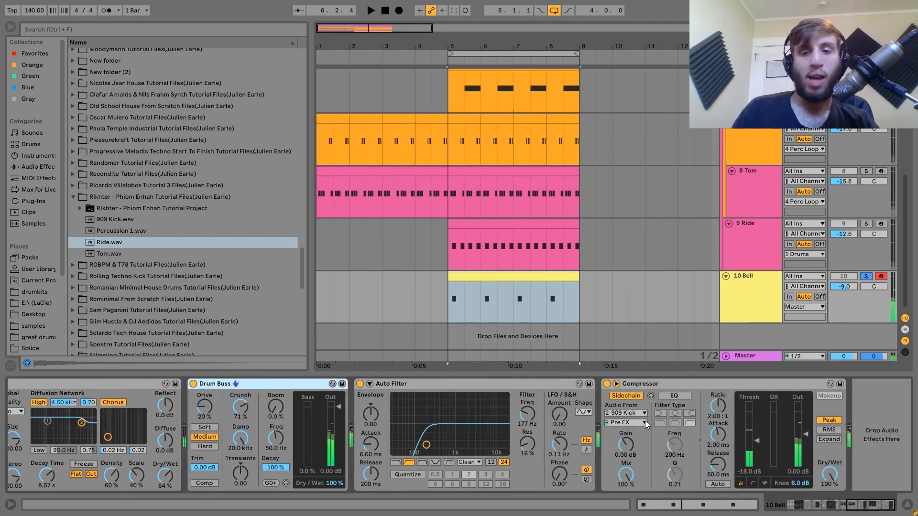
left_click(464, 384)
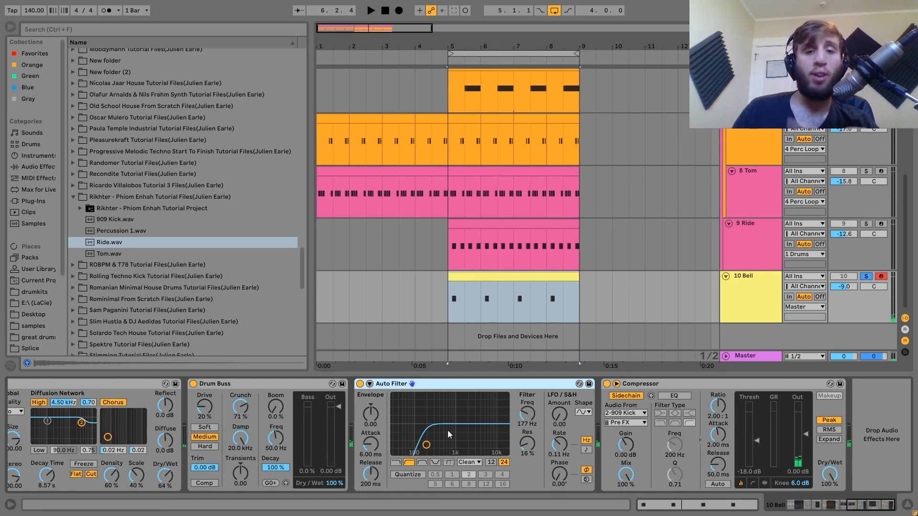
Step: Try raising the Auto Filter's cutoff to about 323 Hz during playback, and undo the change
key("space")
left_click_drag(435, 439, 445, 439)
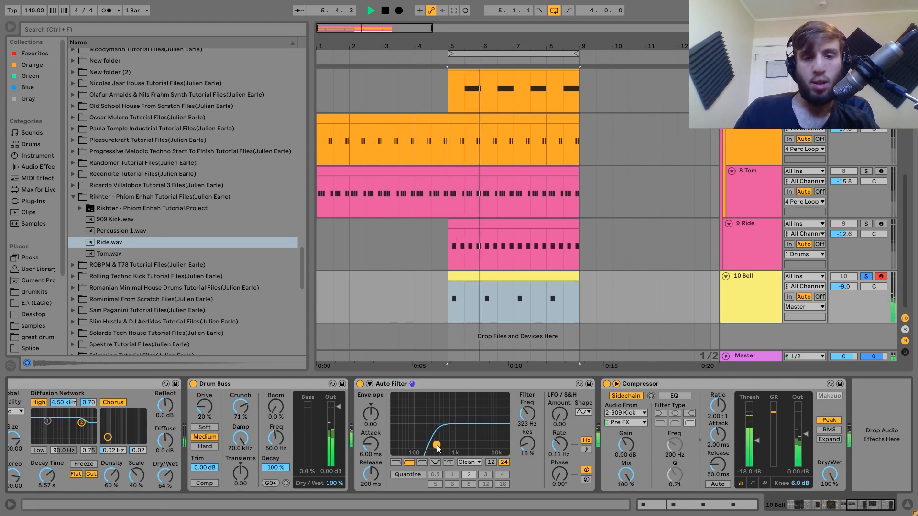
key("space")
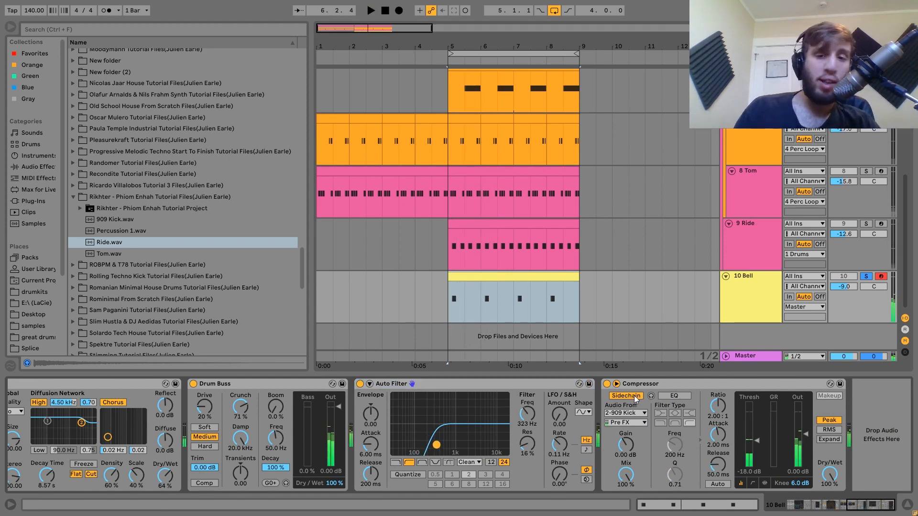
key("ctrl+z")
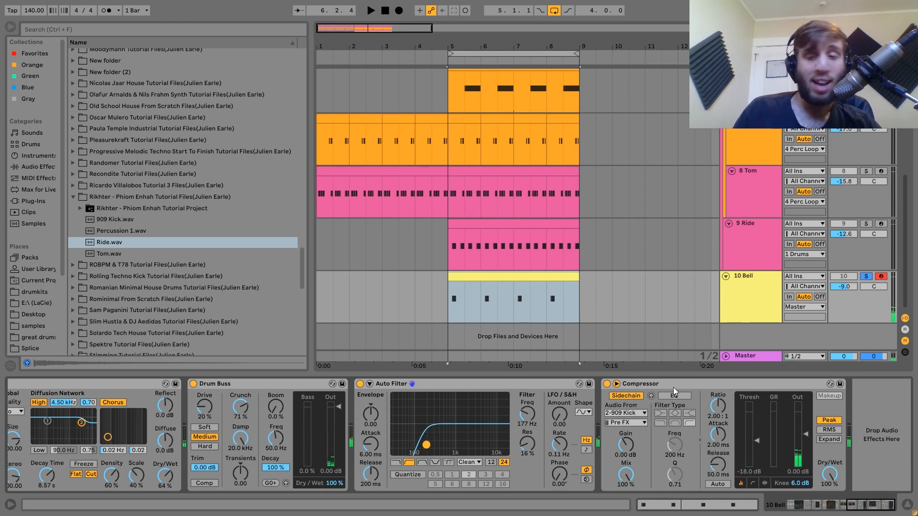
Step: Play the loop through the sidechained Compressor and unsolo the Bell track
key("space")
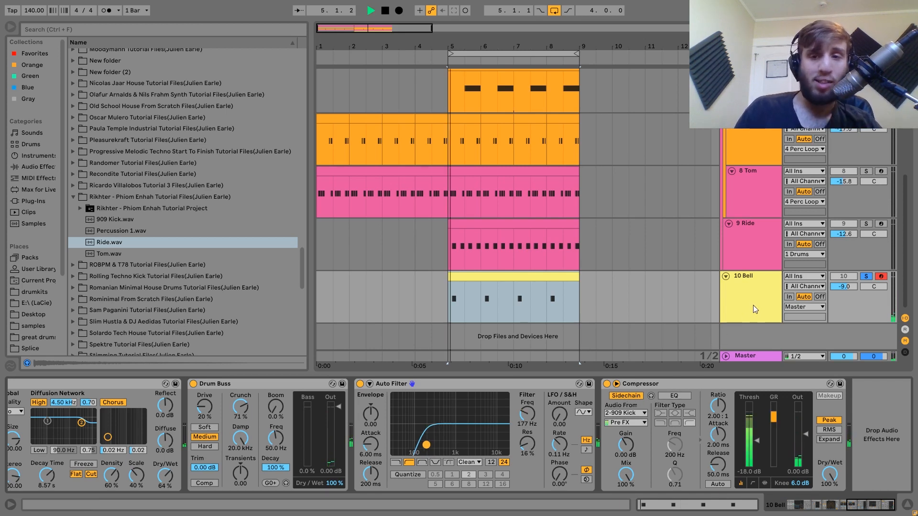
left_click(865, 277)
key("space")
Step: Open the Master's effects chain and compare the loop with its Saturator bypassed and enabled
left_click(736, 357)
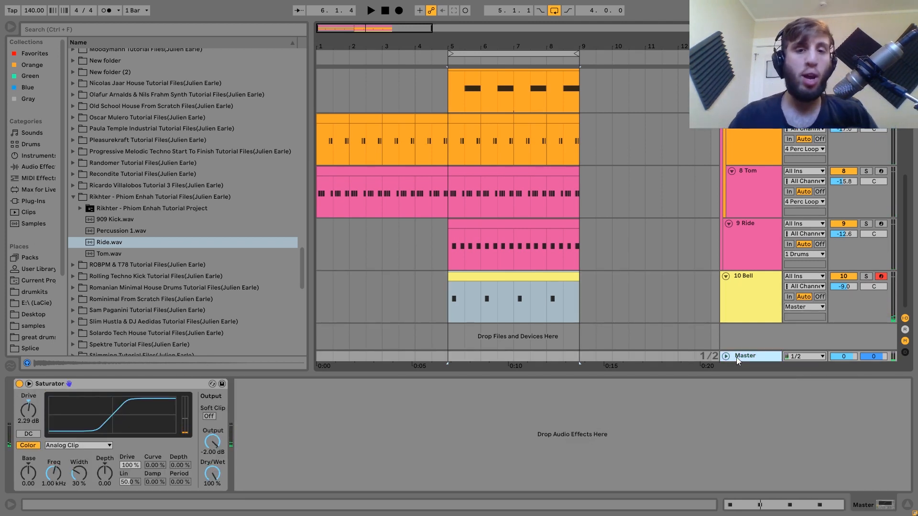
left_click(19, 384)
key("space")
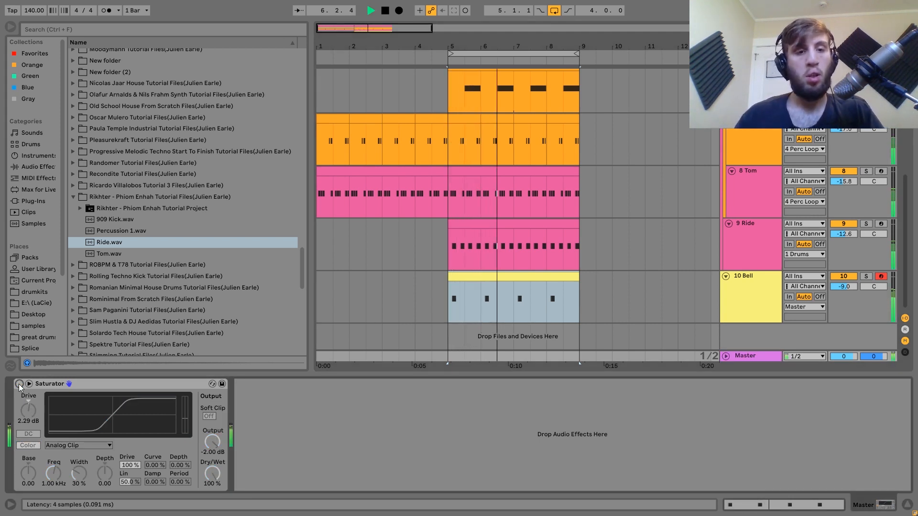
left_click(19, 383)
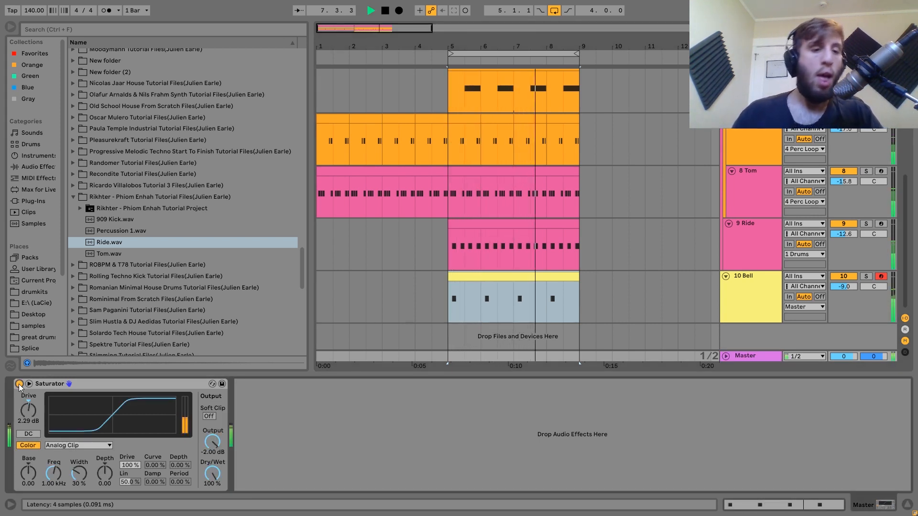
key("space")
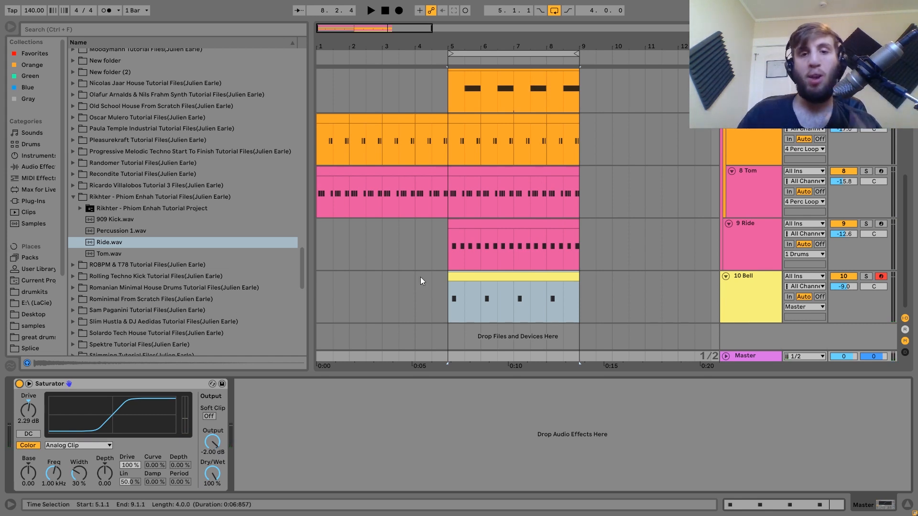
Step: Look at the Drums group's EQ Eight and Saturator chain, and return to the Master's chain
scroll(421, 279, "up", 5)
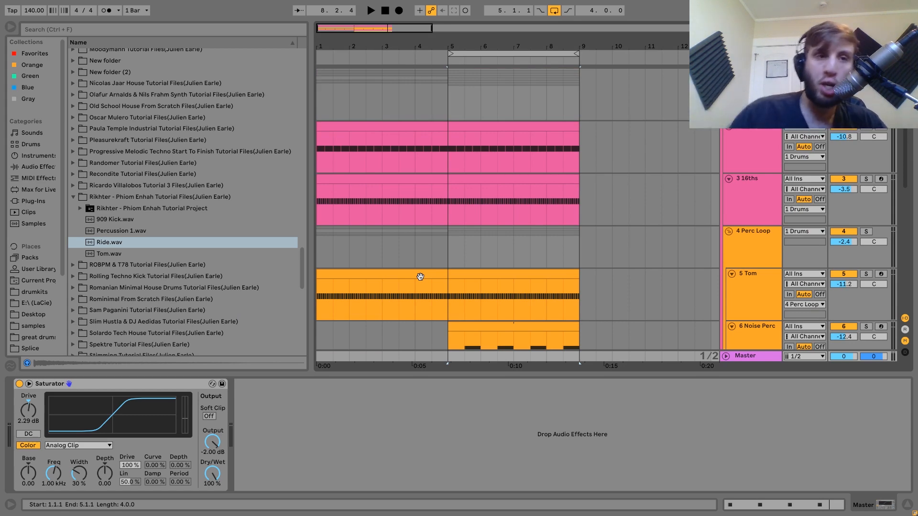
left_click(446, 97)
scroll(447, 97, "down", 5)
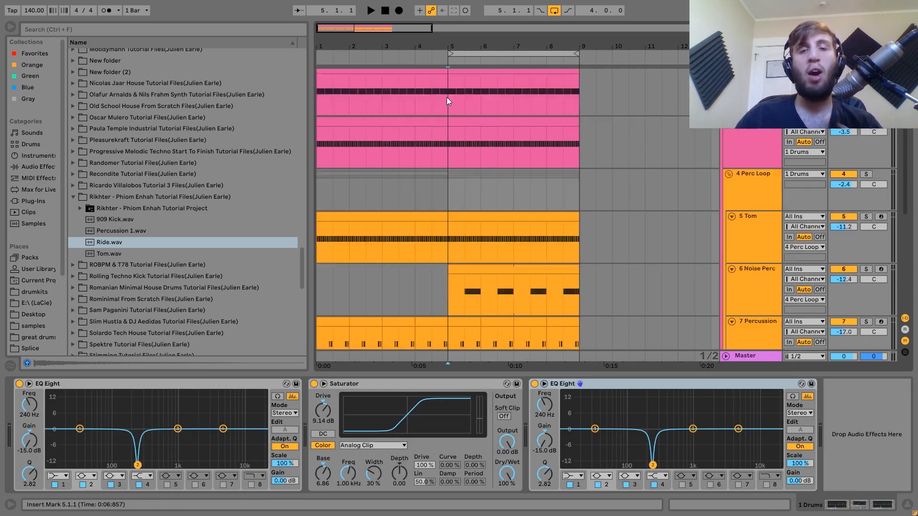
left_click(446, 355)
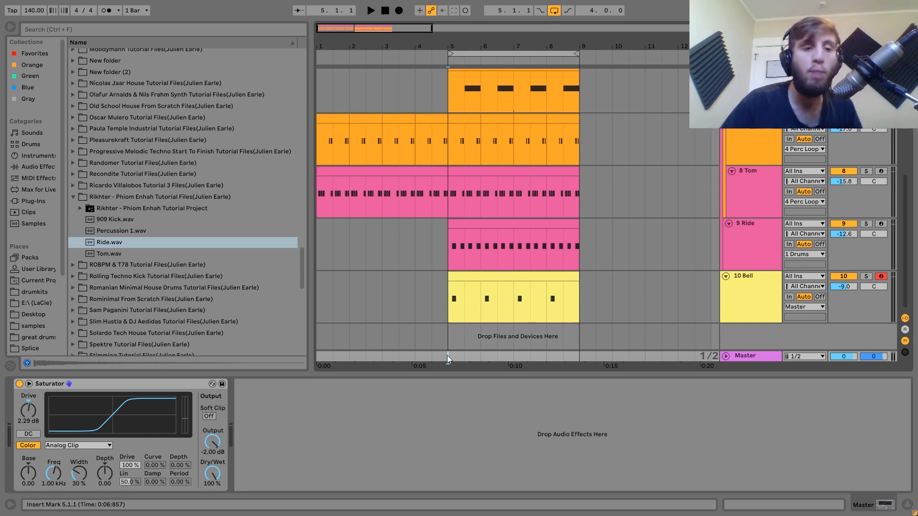
Step: Play the full loop several times from bar 5 and select the Master's Saturator
key("space")
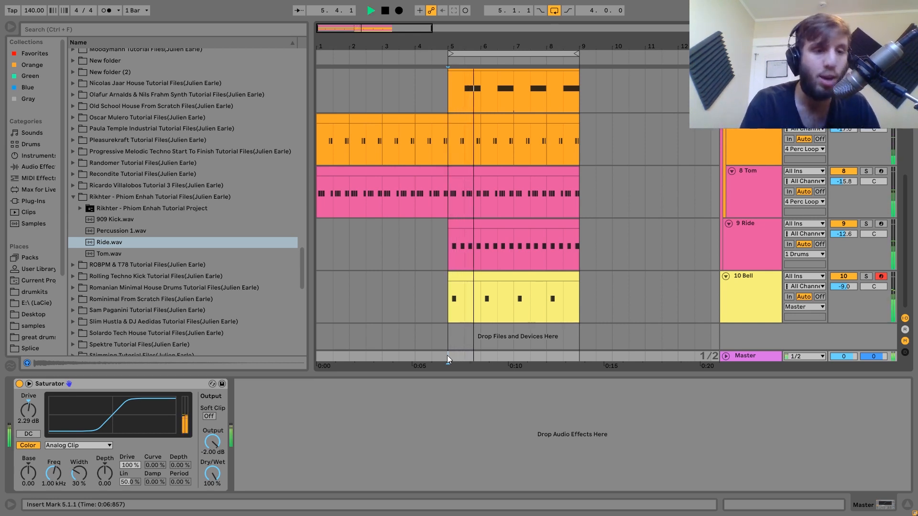
key("space")
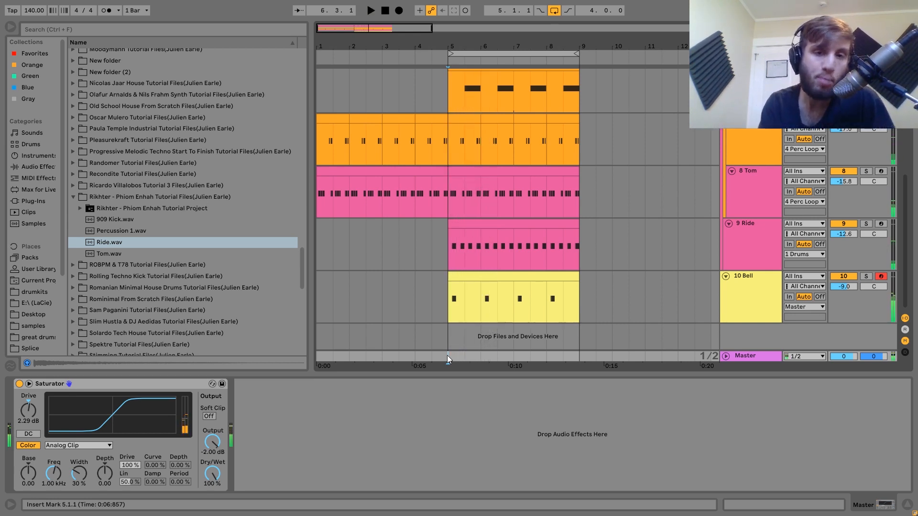
key("space")
key("space")
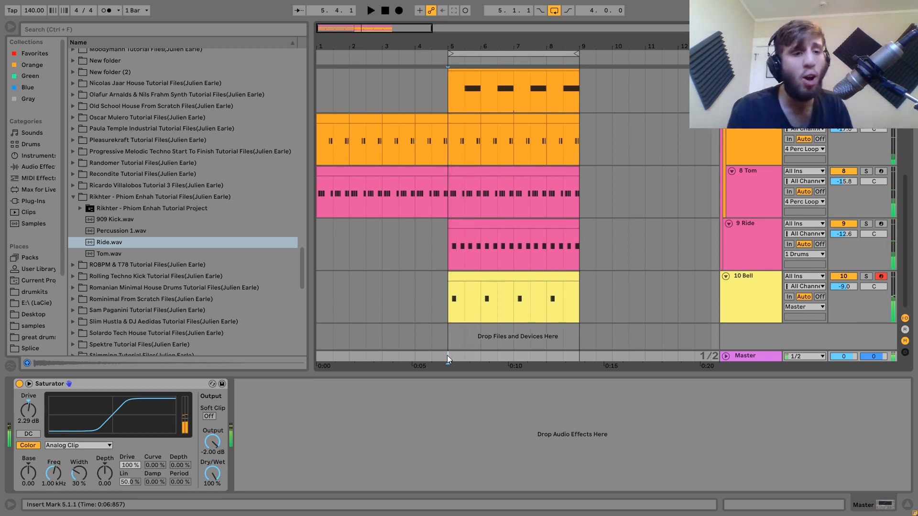
key("space")
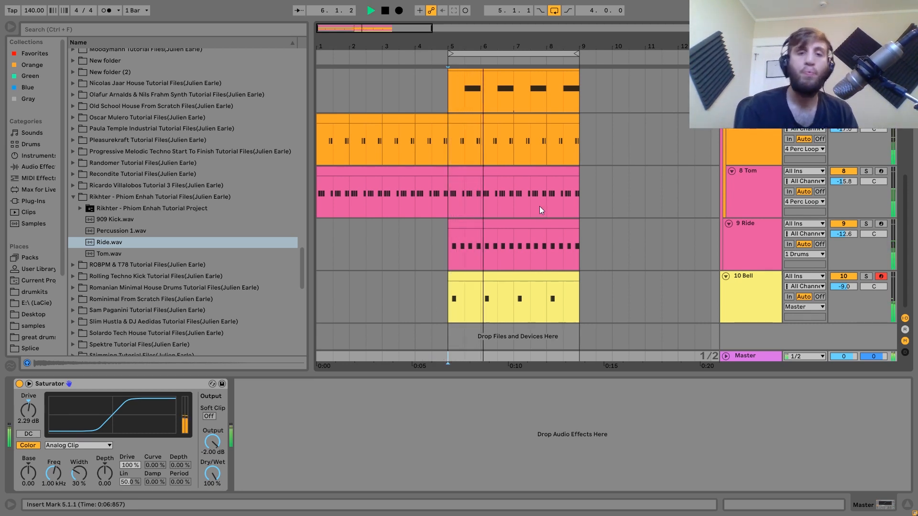
key("space")
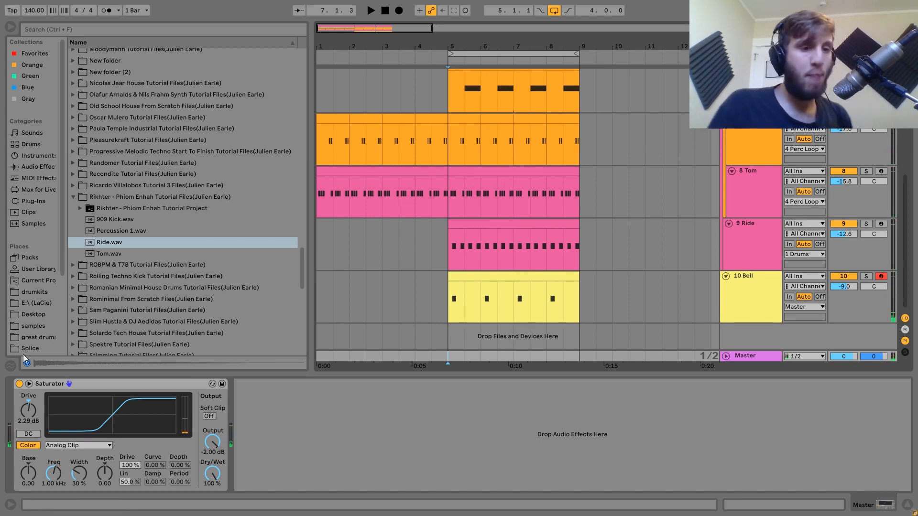
left_click(50, 384)
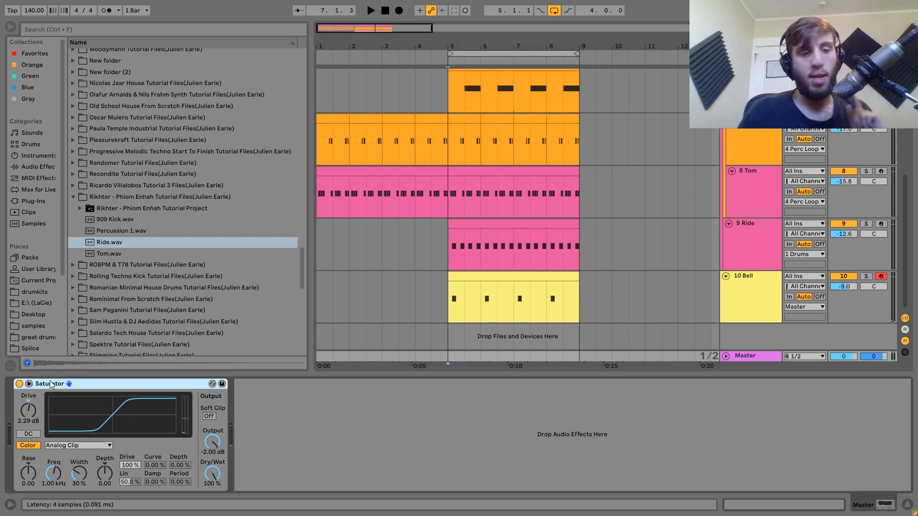